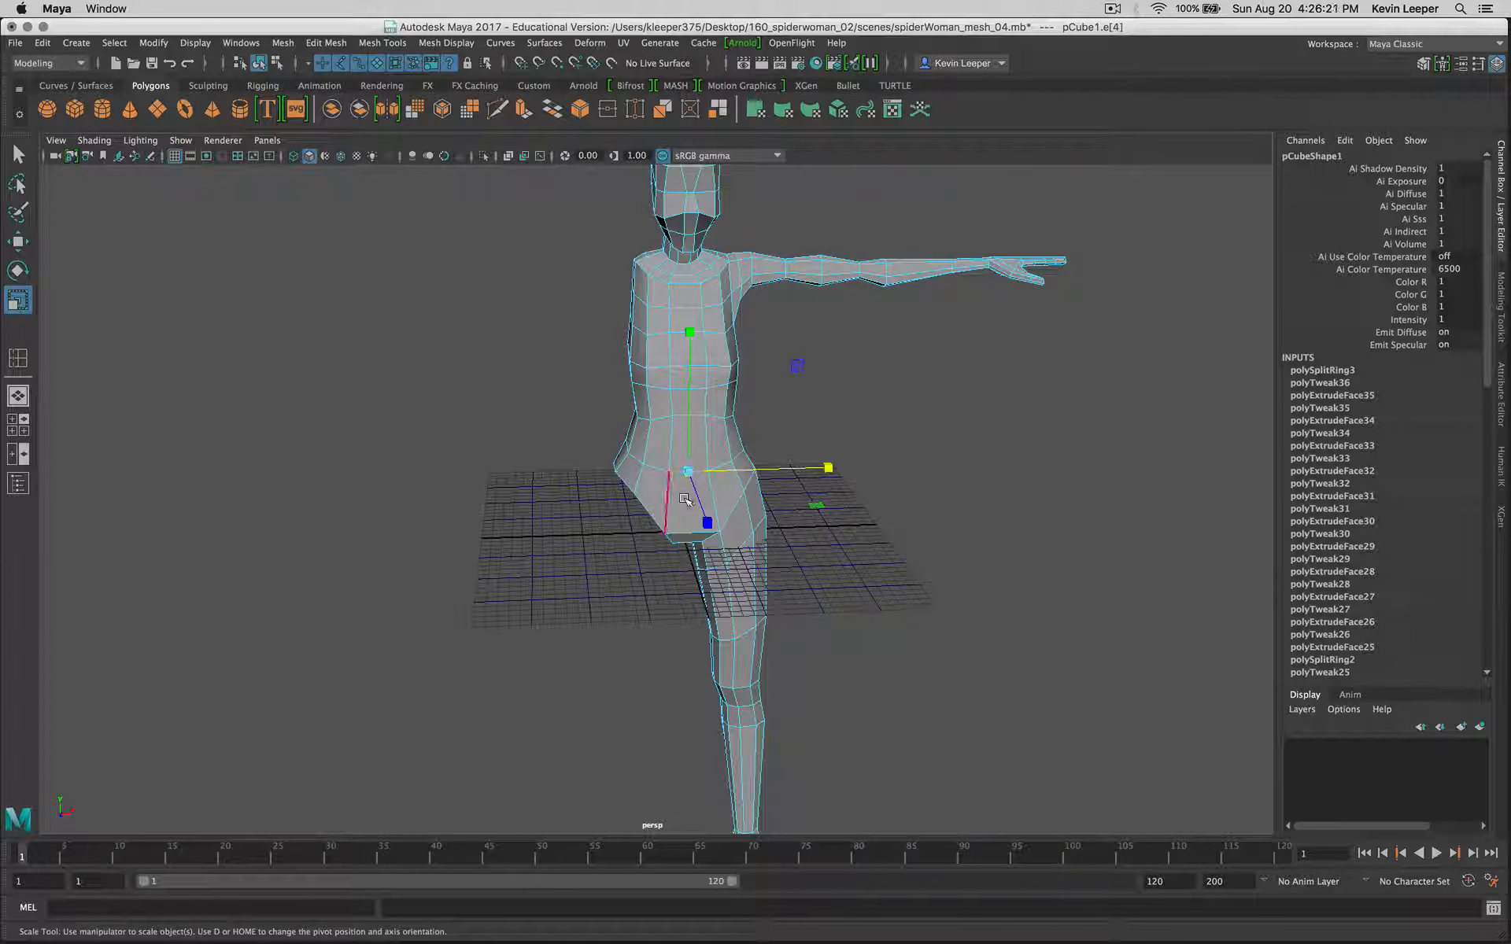
Step: Try to split the edge ring through a horizontal chest edge to add a centre loop, and undo the split
{"action": "key", "text": "q"}
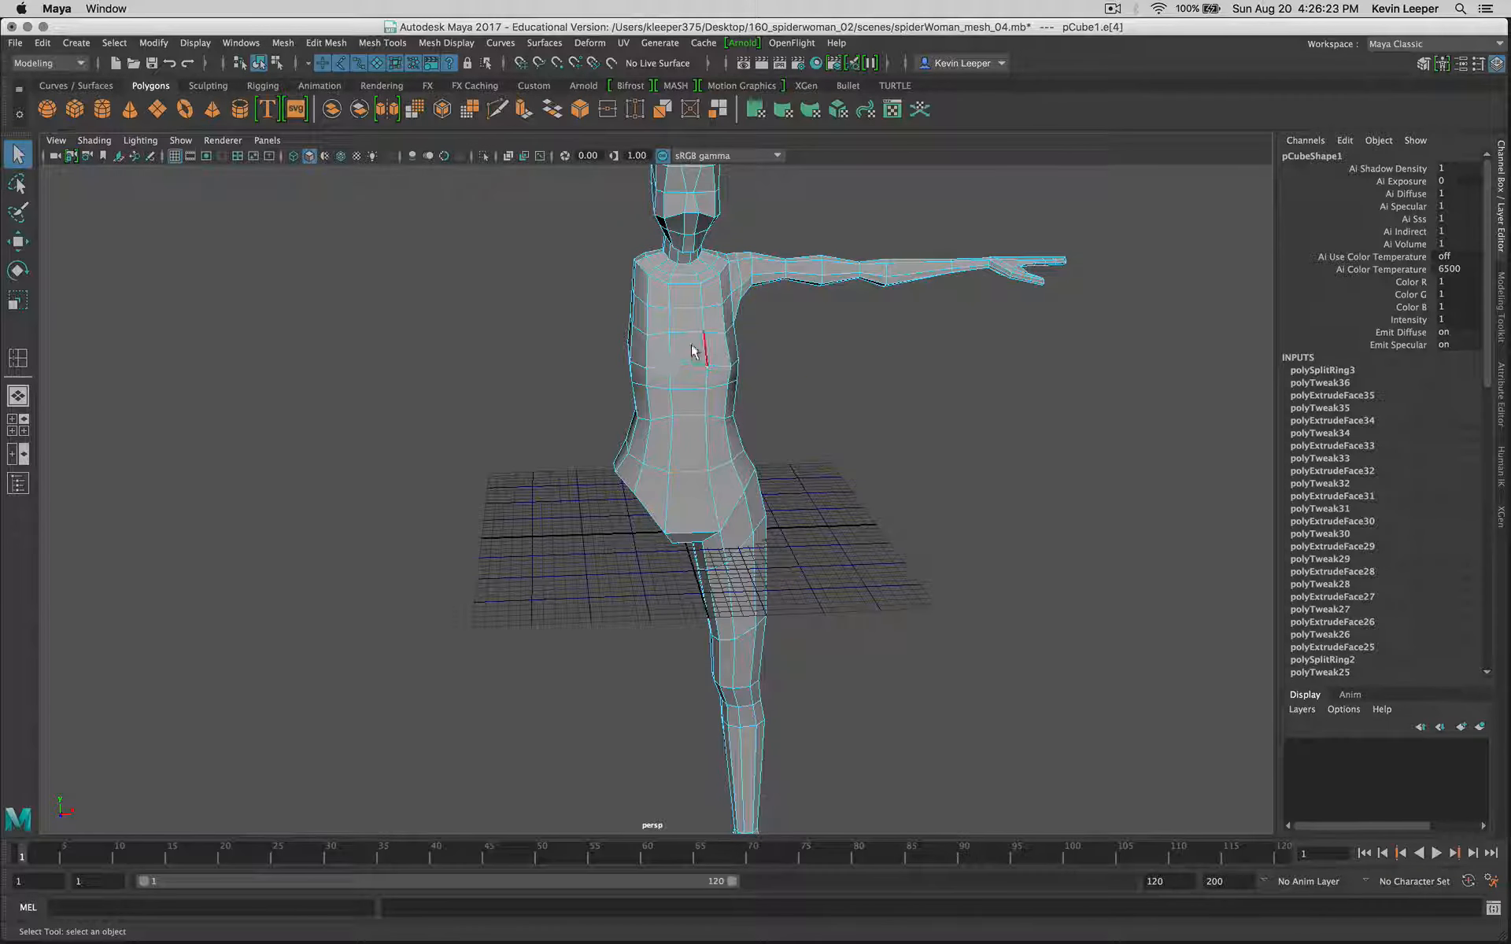
{"action": "left_click", "coordinate": [683, 309]}
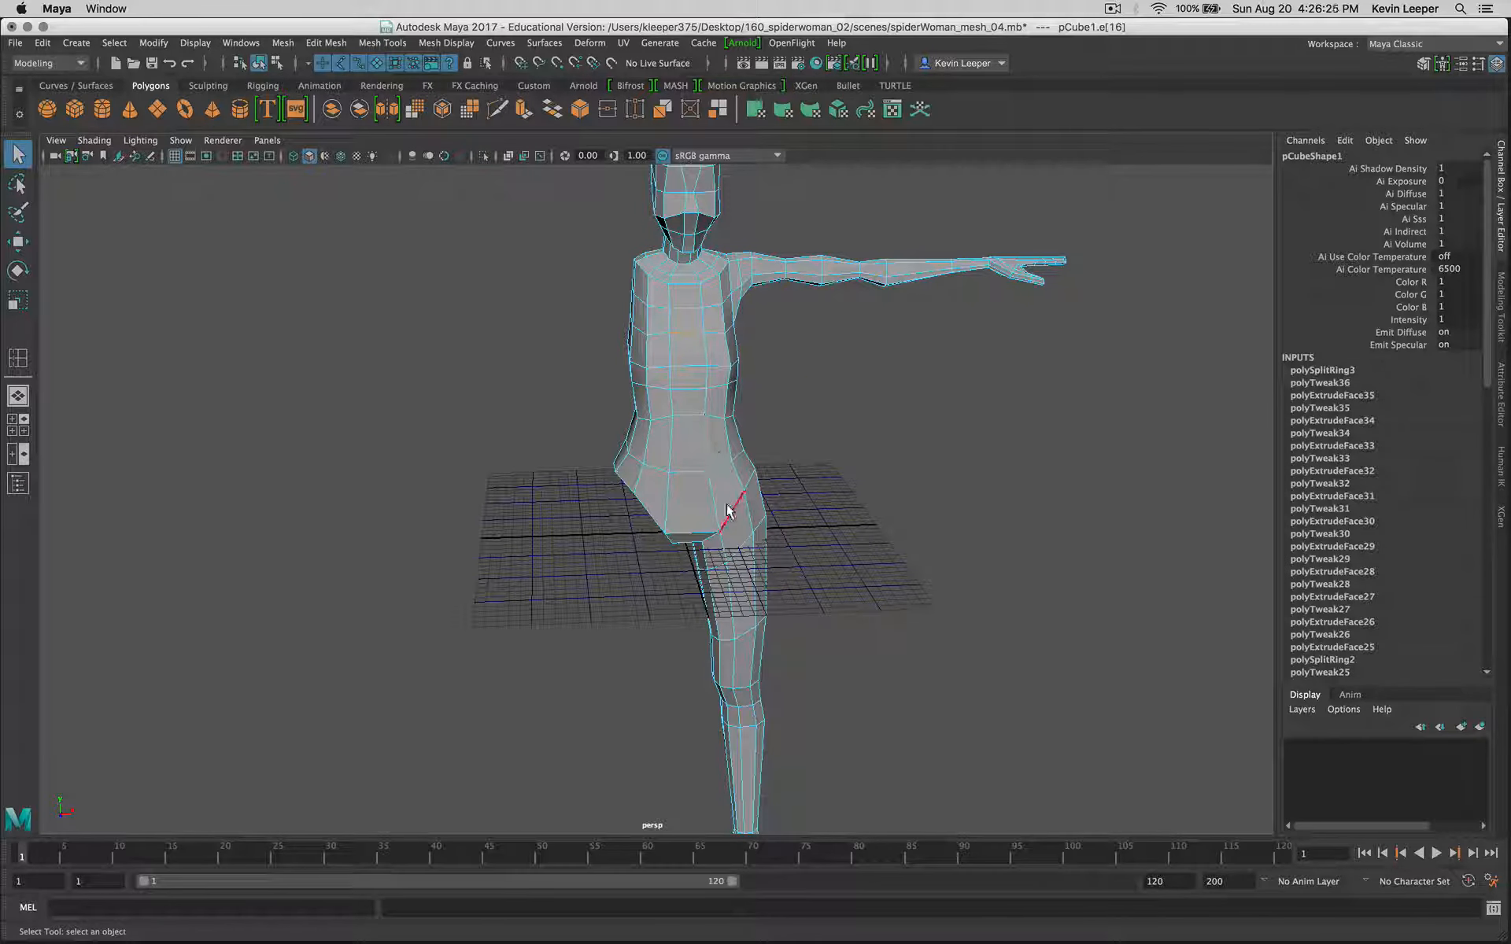
{"action": "key", "text": "super"}
{"action": "right_click", "coordinate": [921, 452], "text": "super"}
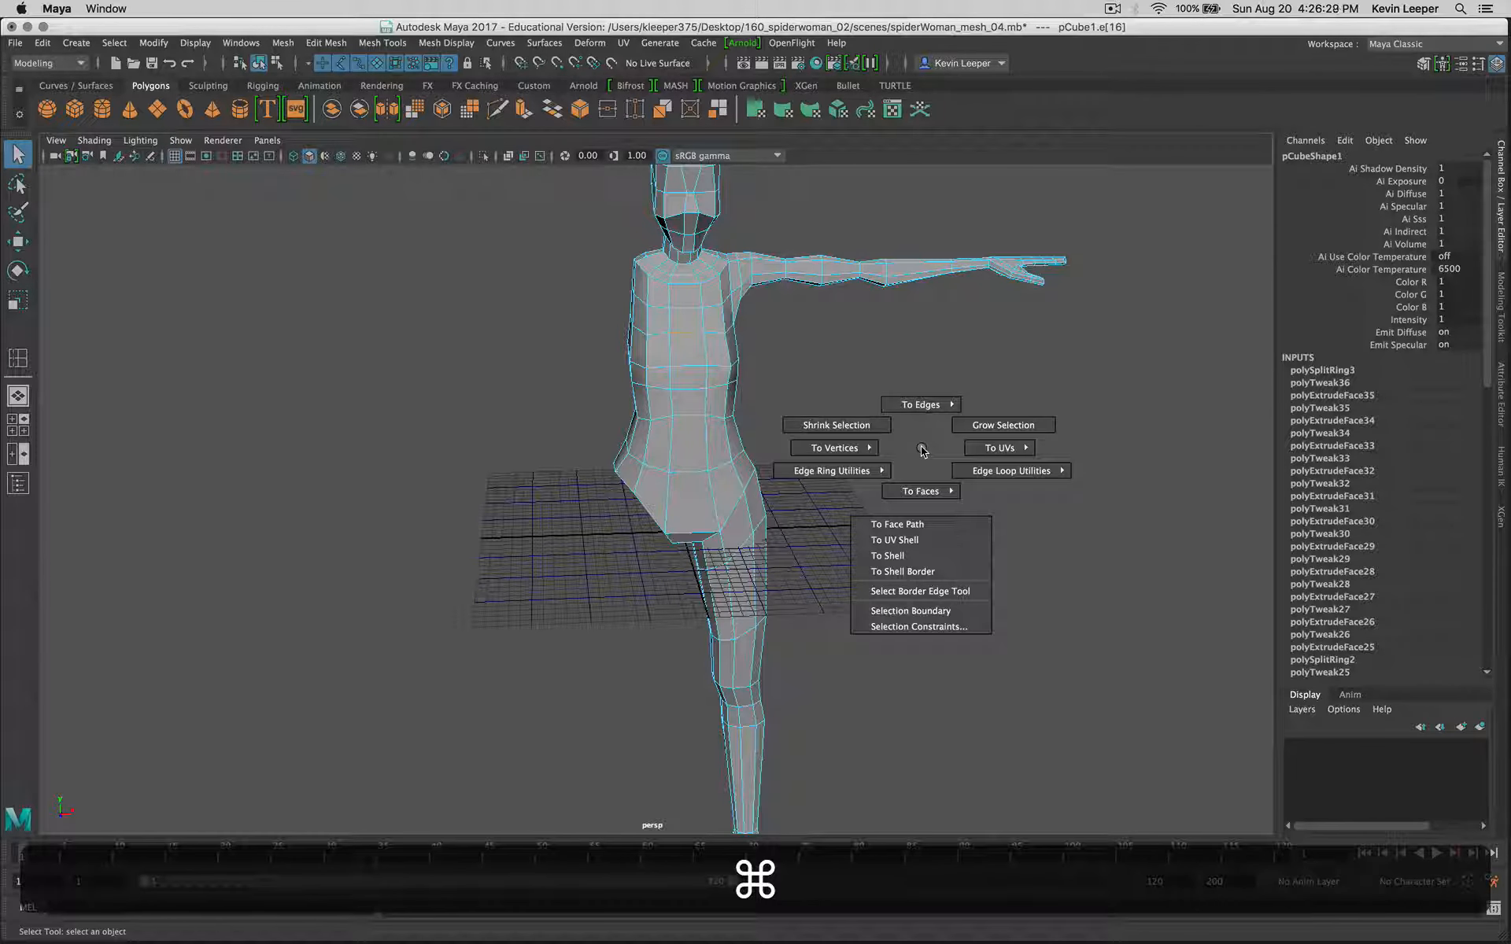
{"action": "right_click_drag", "start_coordinate": [887, 478], "coordinate": [939, 502], "text": "super"}
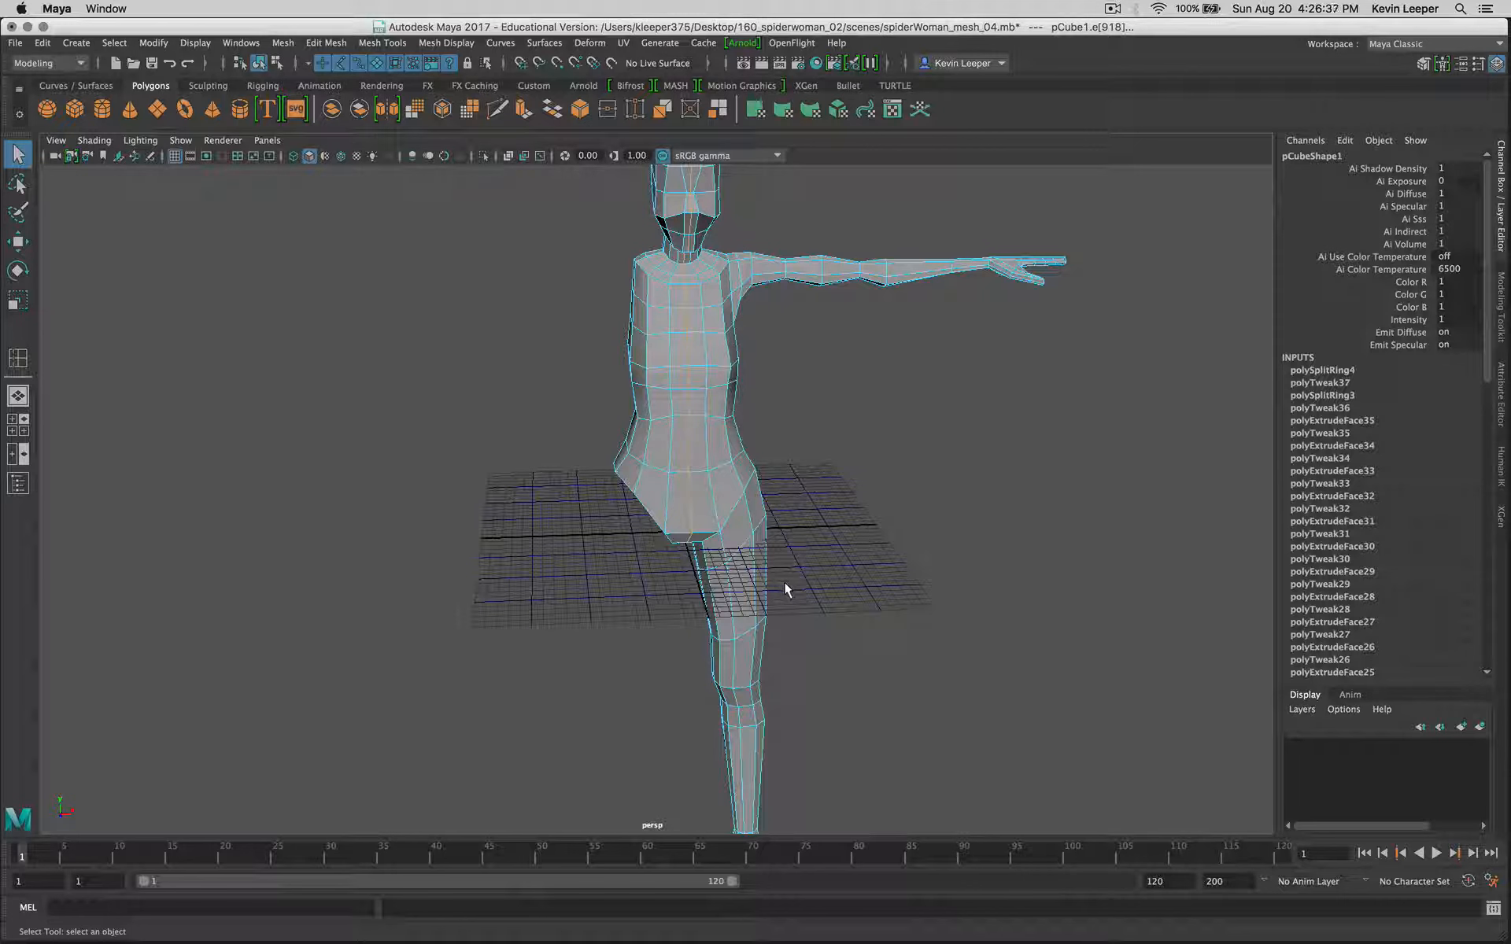
{"action": "left_click", "coordinate": [904, 499]}
{"action": "left_click_drag", "start_coordinate": [730, 378], "coordinate": [767, 442], "text": "super"}
{"action": "key", "text": "space"}
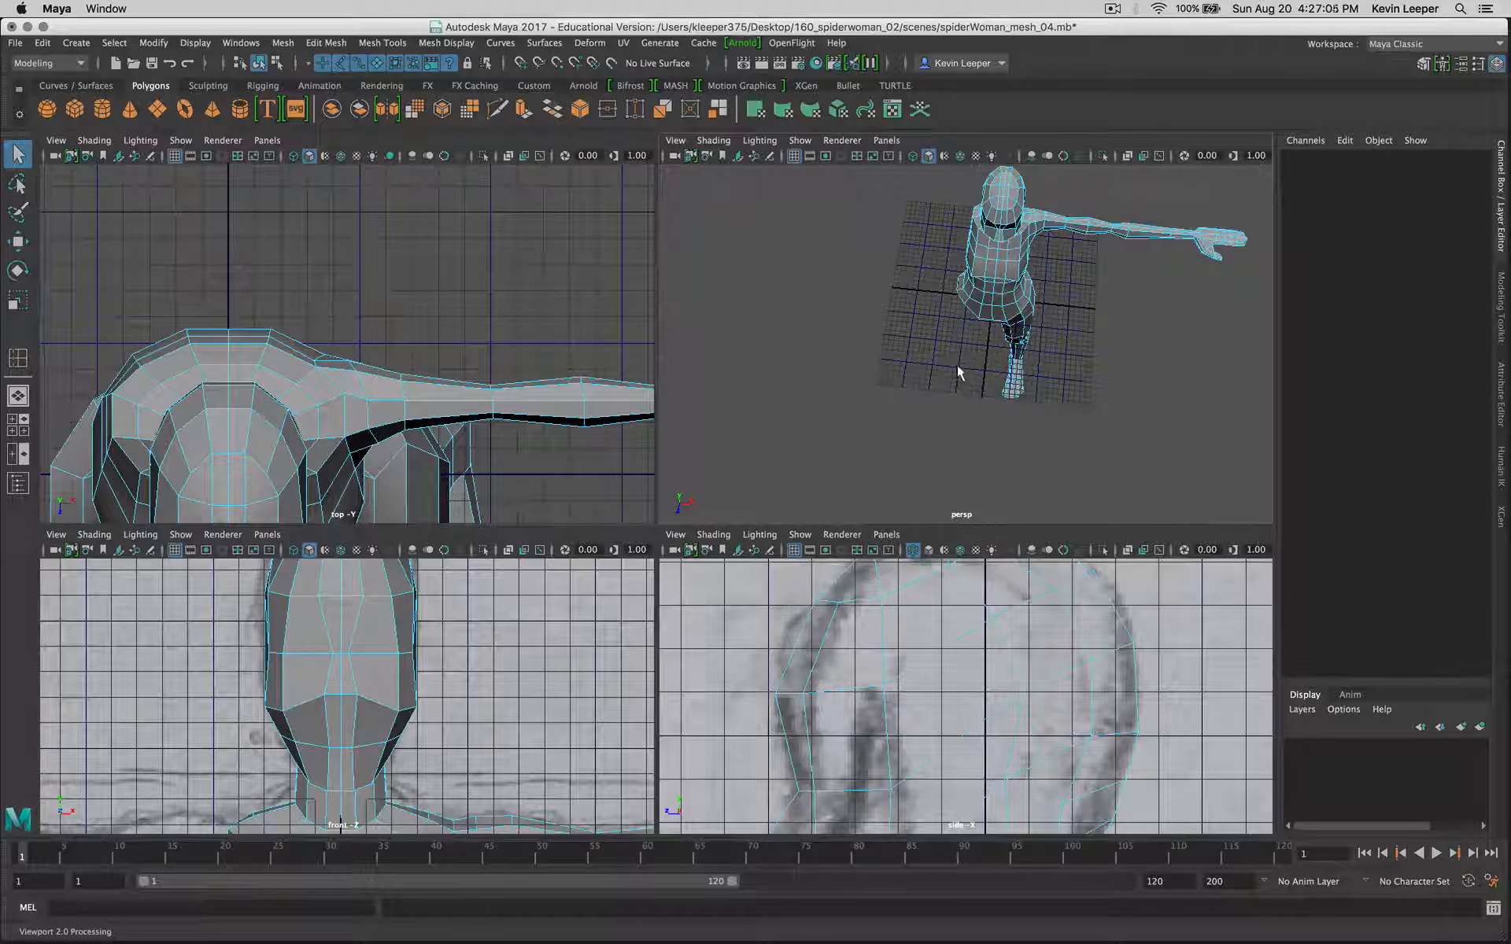
{"action": "key", "text": "z"}
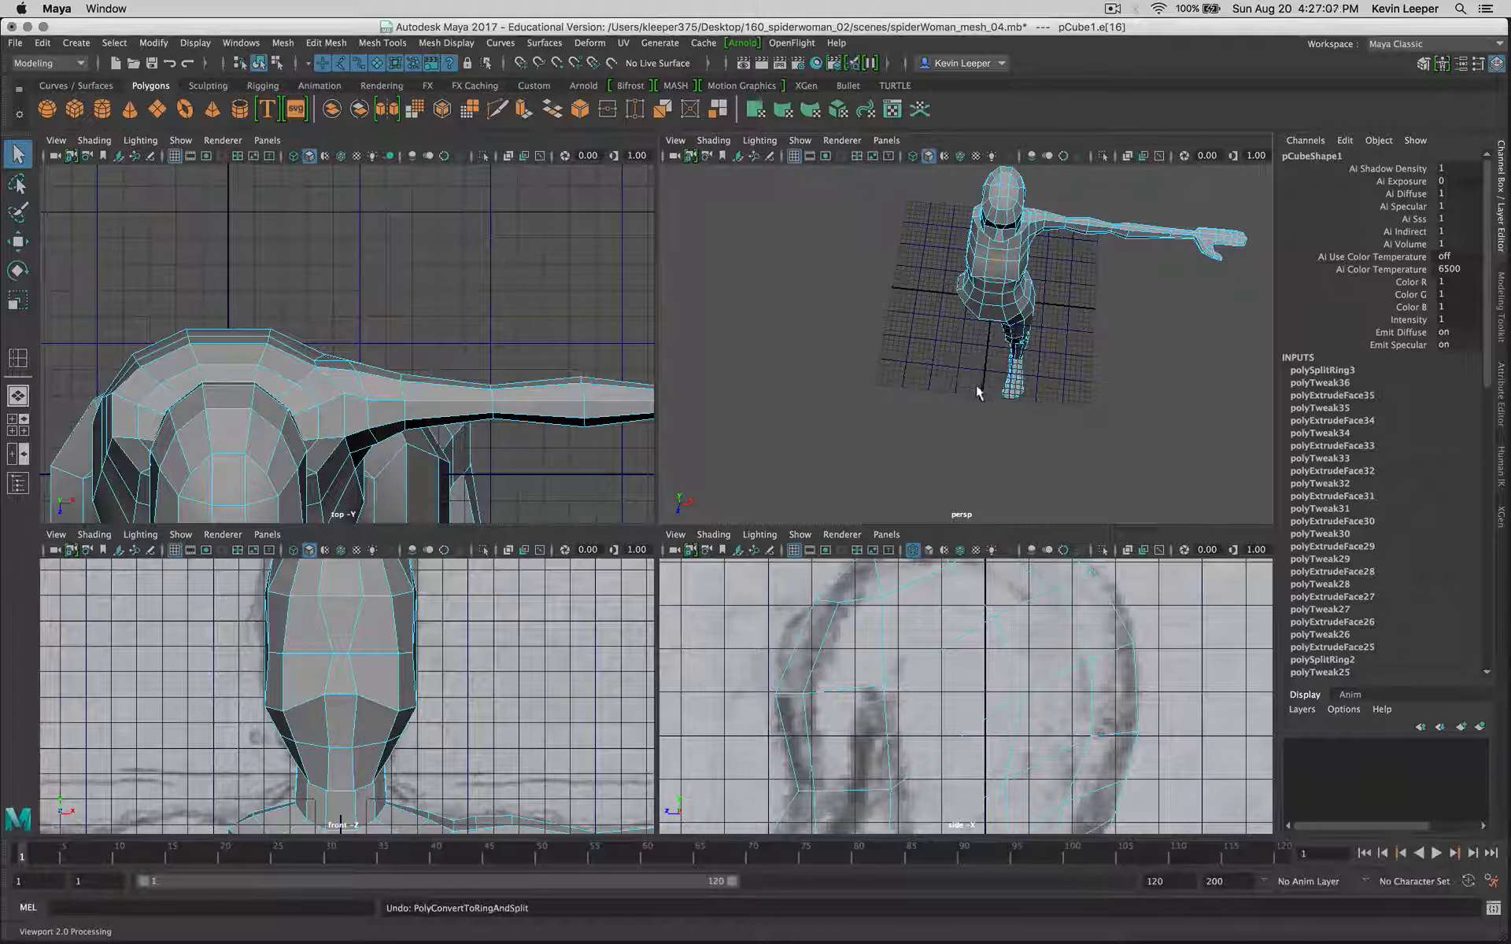
Step: Examine the edge and face layout on the front of the head and neck in the perspective view
{"action": "left_click_drag", "start_coordinate": [978, 393], "coordinate": [937, 299], "text": "alt"}
{"action": "scroll", "coordinate": [937, 309], "scroll_direction": "down", "scroll_amount": 3}
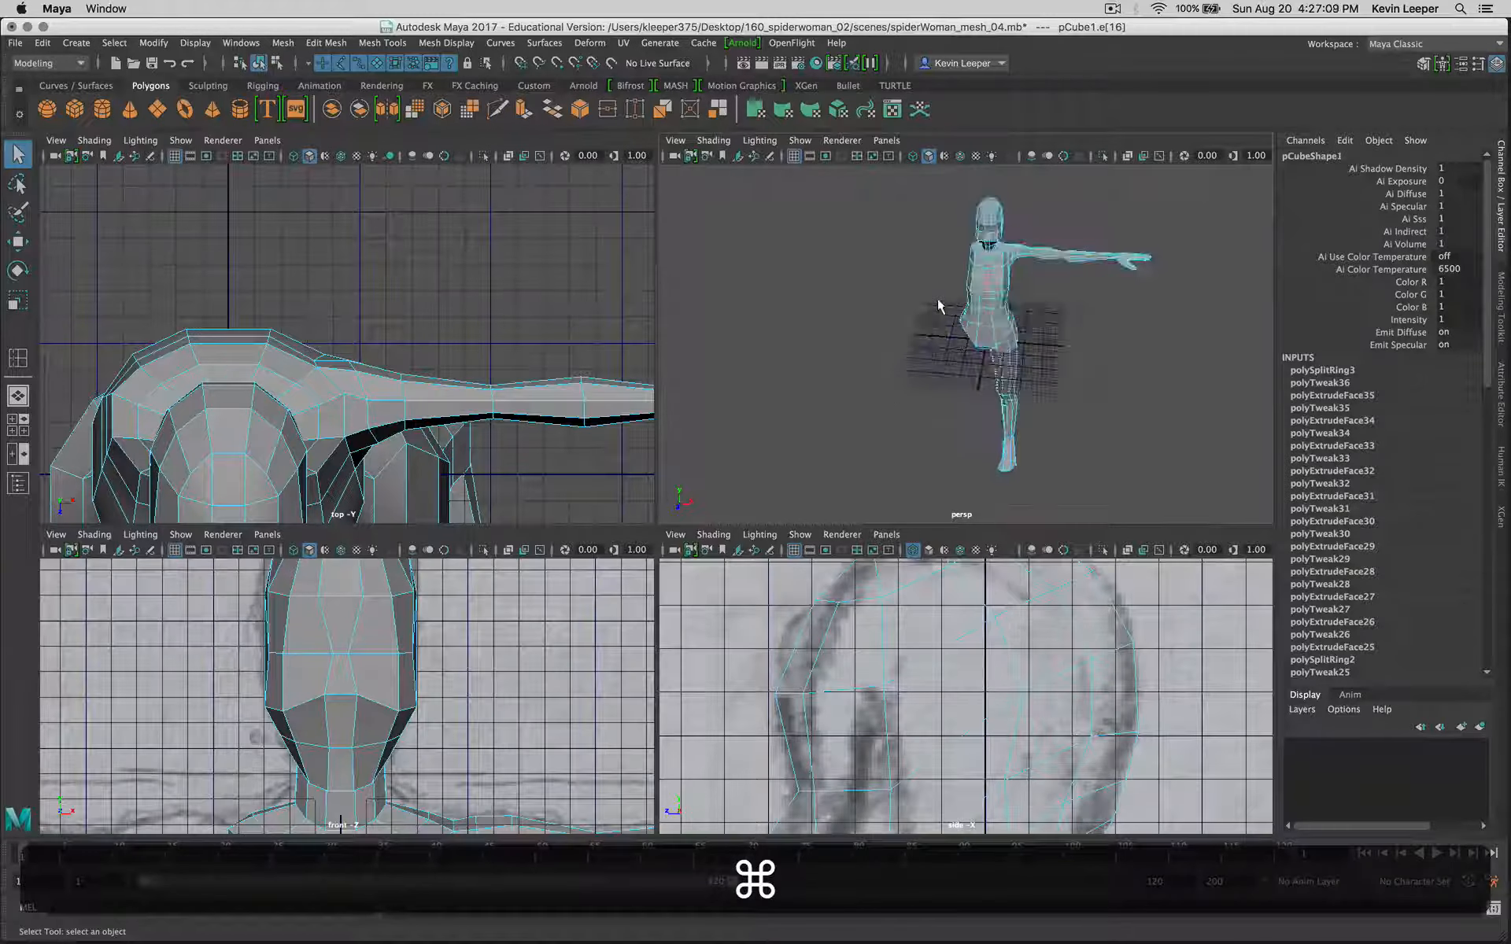
{"action": "scroll", "coordinate": [936, 285], "scroll_direction": "up", "scroll_amount": 10}
{"action": "middle_click_drag", "start_coordinate": [934, 283], "coordinate": [761, 695], "text": "super"}
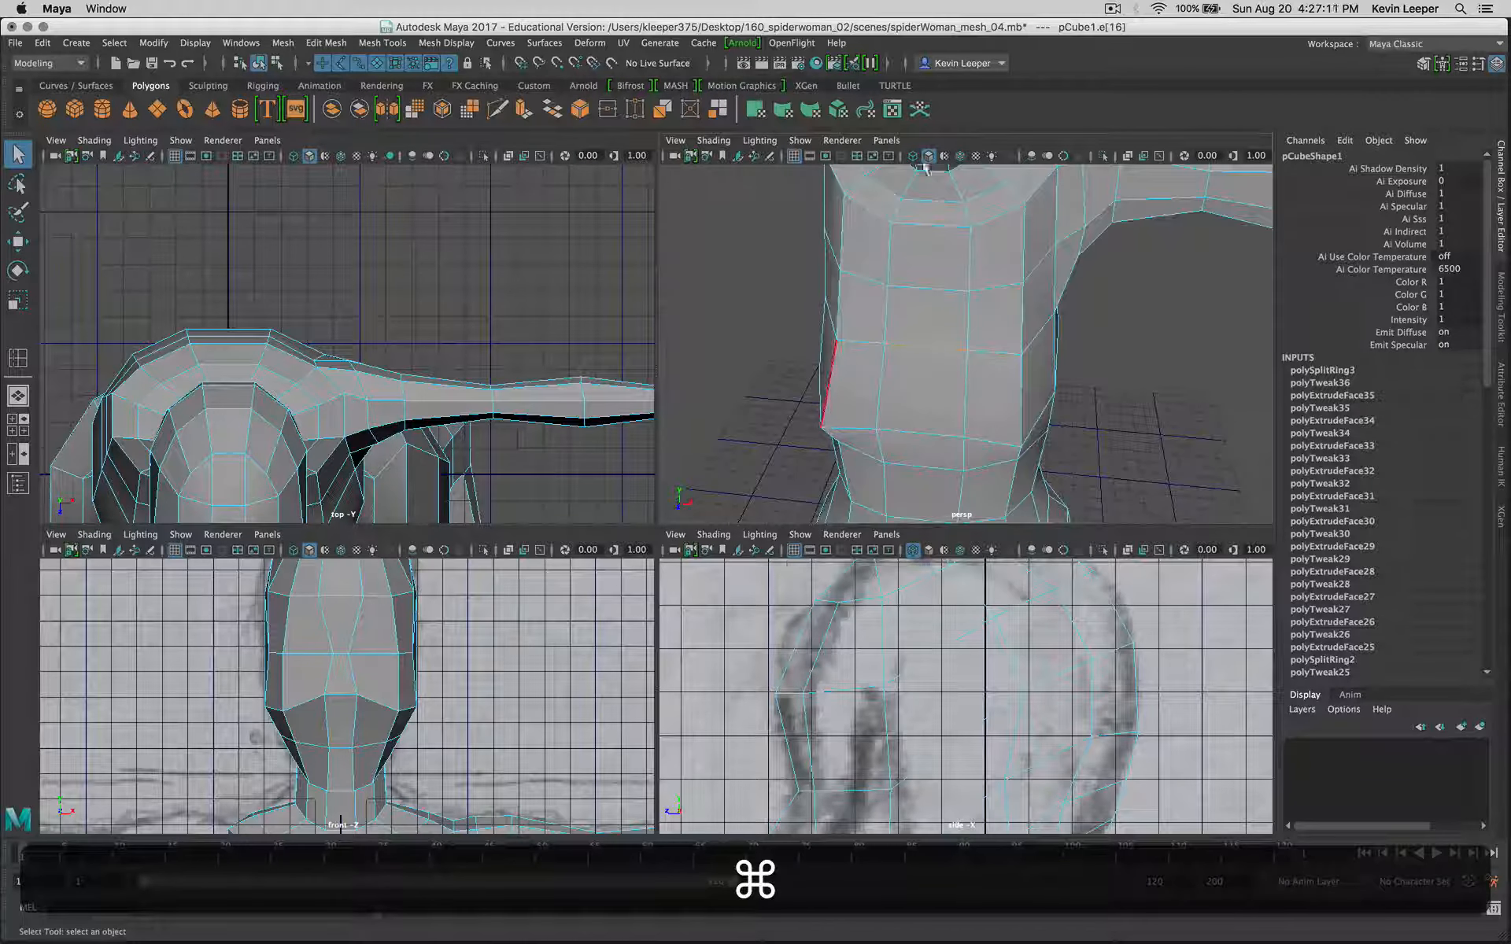
{"action": "left_click_drag", "start_coordinate": [930, 165], "coordinate": [926, 201], "text": "super"}
{"action": "middle_click_drag", "start_coordinate": [925, 201], "coordinate": [925, 374], "text": "super"}
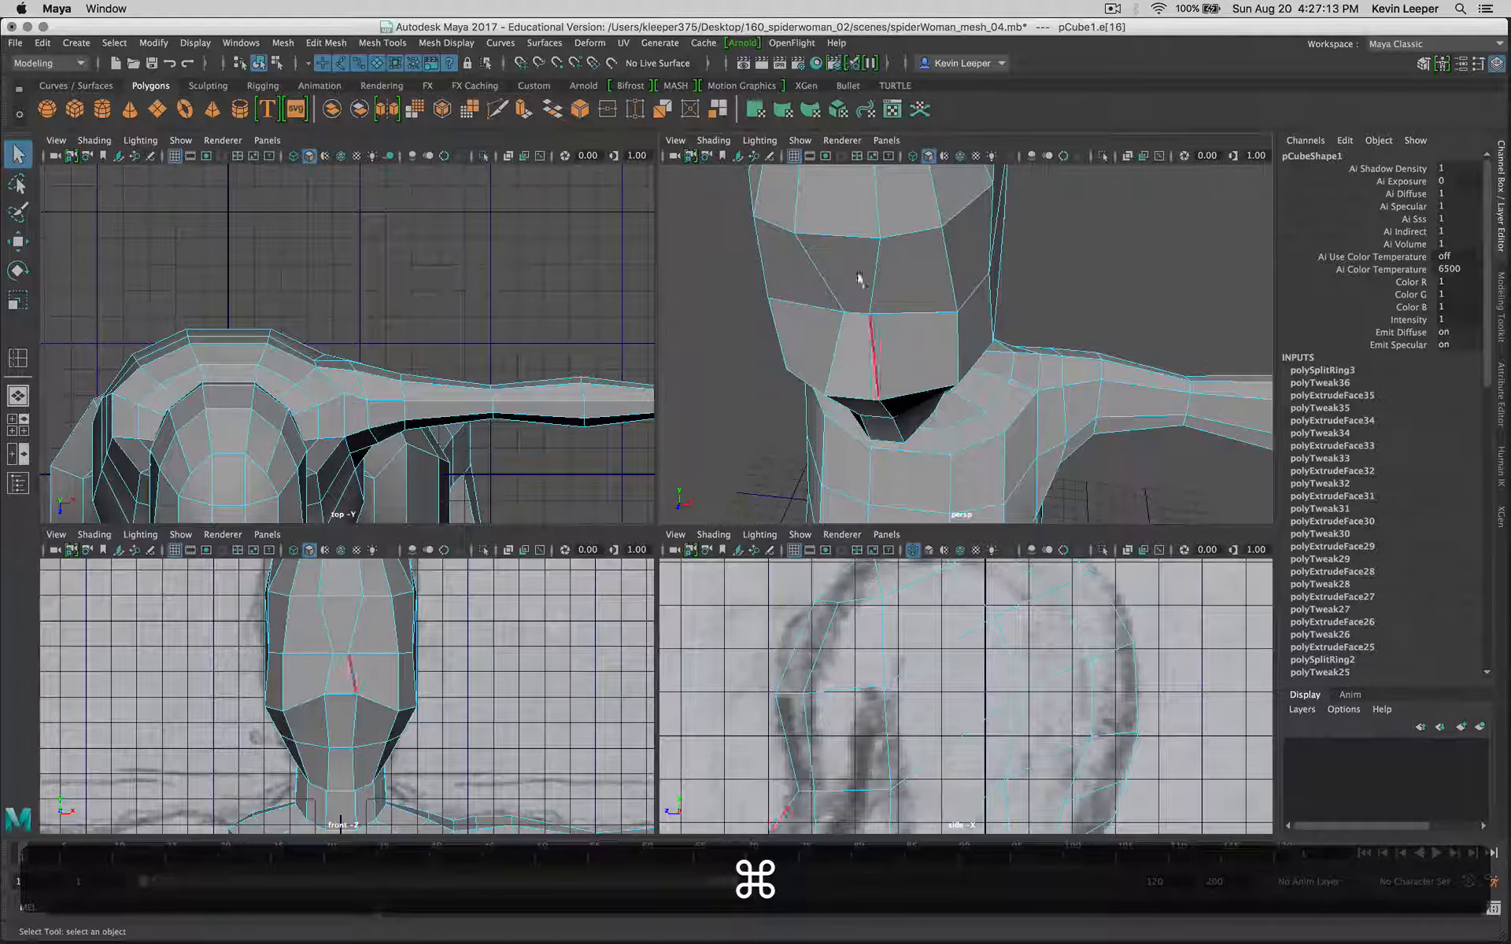
{"action": "left_click", "coordinate": [913, 313]}
{"action": "right_click", "coordinate": [912, 307]}
{"action": "right_click_drag", "start_coordinate": [912, 307], "coordinate": [913, 336]}
{"action": "left_click_drag", "start_coordinate": [913, 337], "coordinate": [918, 314], "text": "super"}
{"action": "middle_click_drag", "start_coordinate": [938, 304], "coordinate": [929, 473], "text": "super"}
{"action": "left_click", "coordinate": [915, 378]}
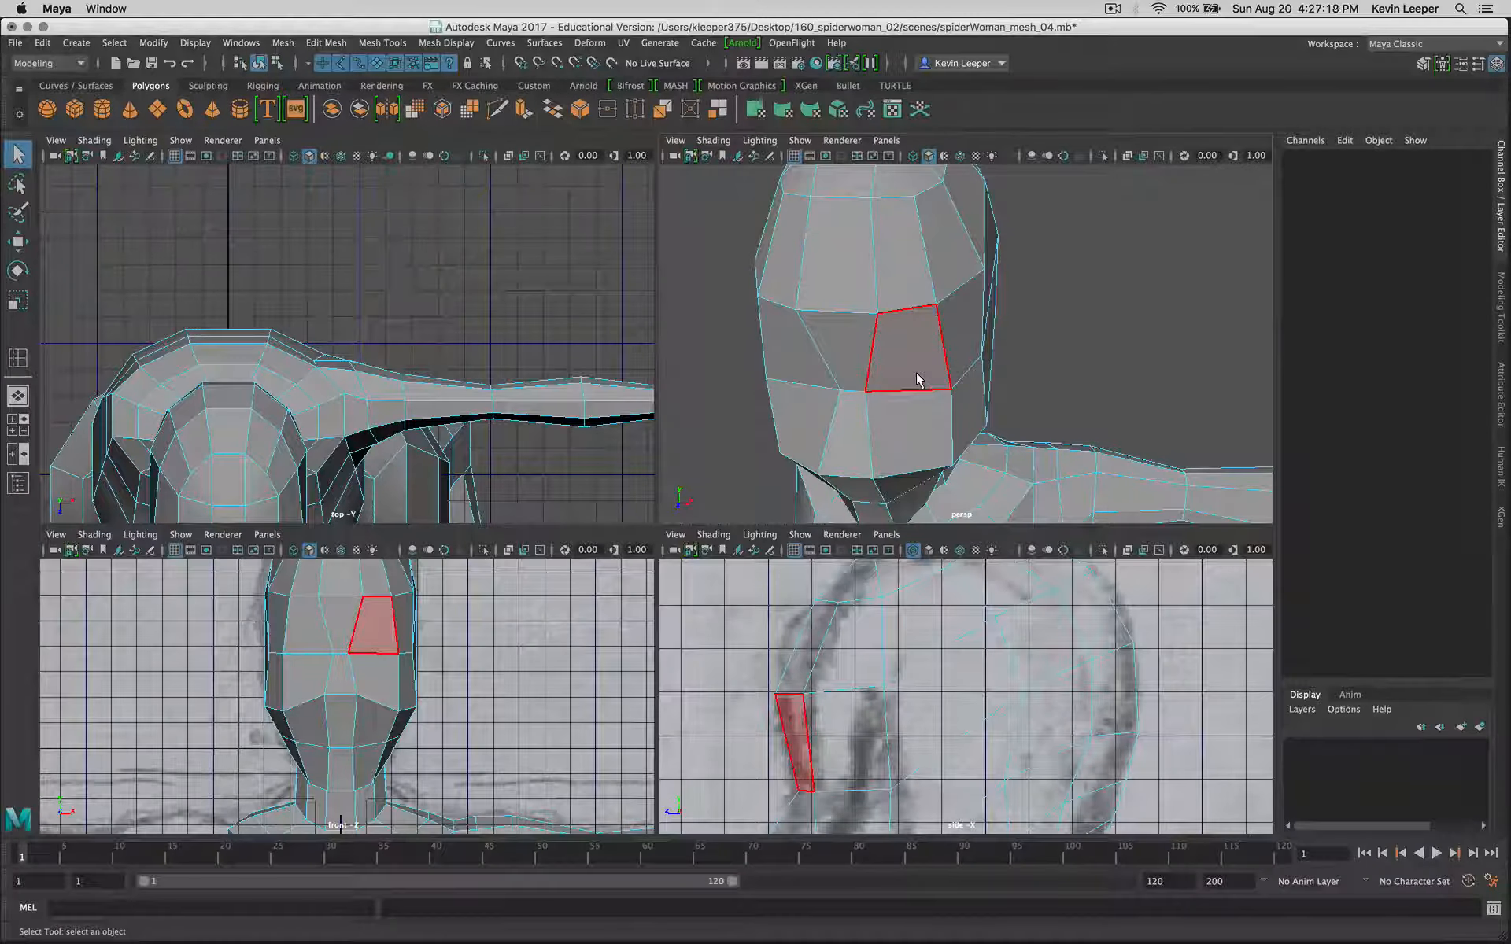
Step: Examine the faces running down the front of the head and torso near the body's centre line
{"action": "key", "text": "space"}
{"action": "left_click_drag", "start_coordinate": [597, 598], "coordinate": [617, 564], "text": "alt"}
{"action": "scroll", "coordinate": [613, 602], "scroll_direction": "down", "scroll_amount": 5}
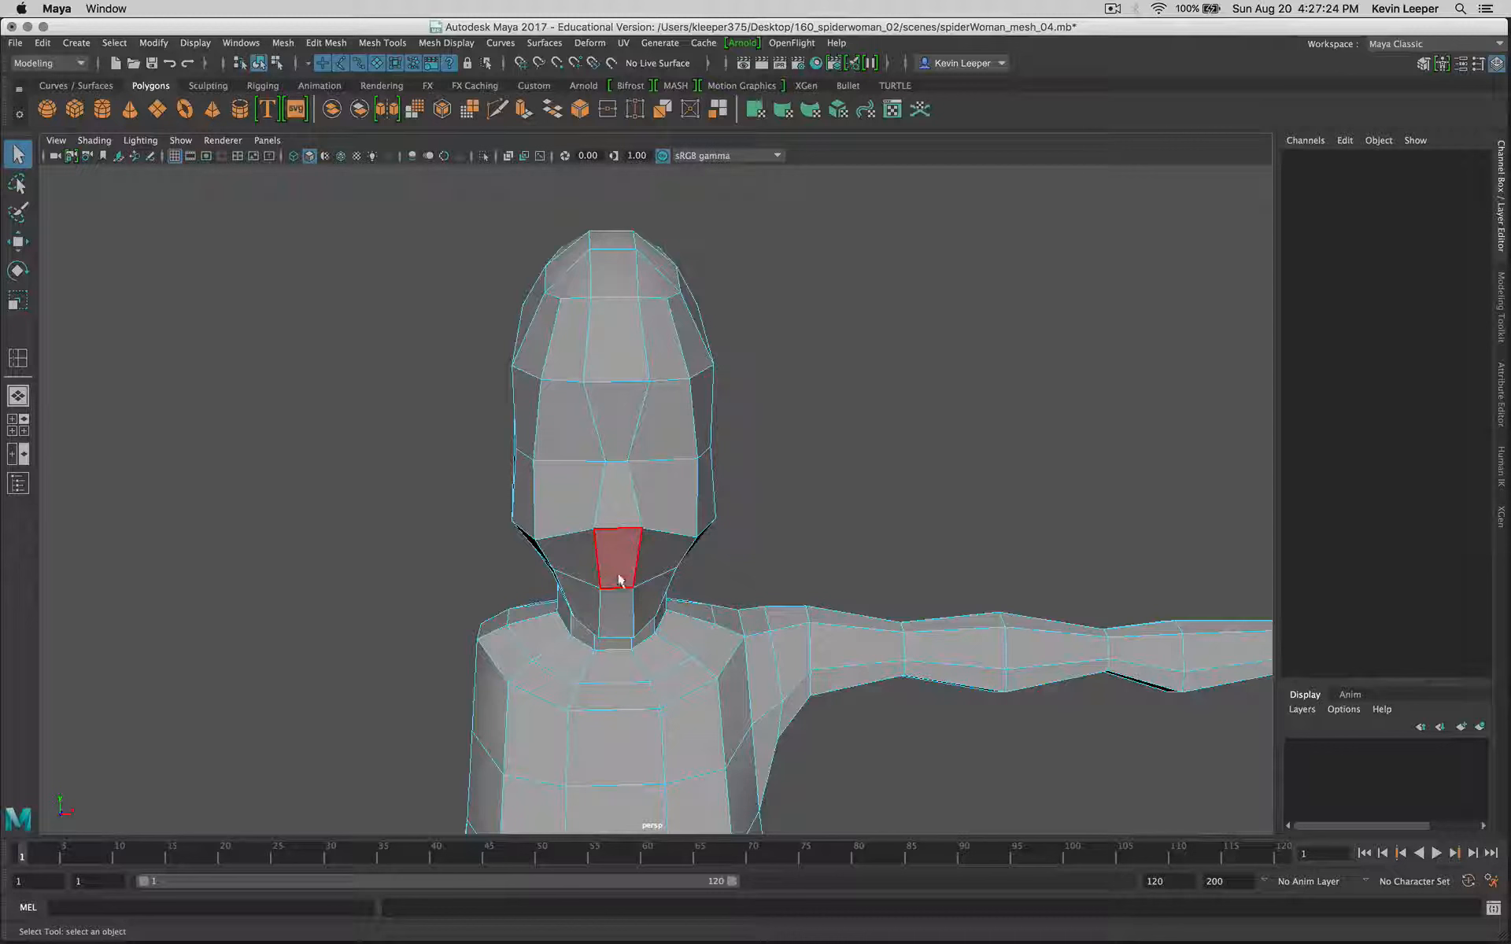
{"action": "left_click", "coordinate": [668, 409]}
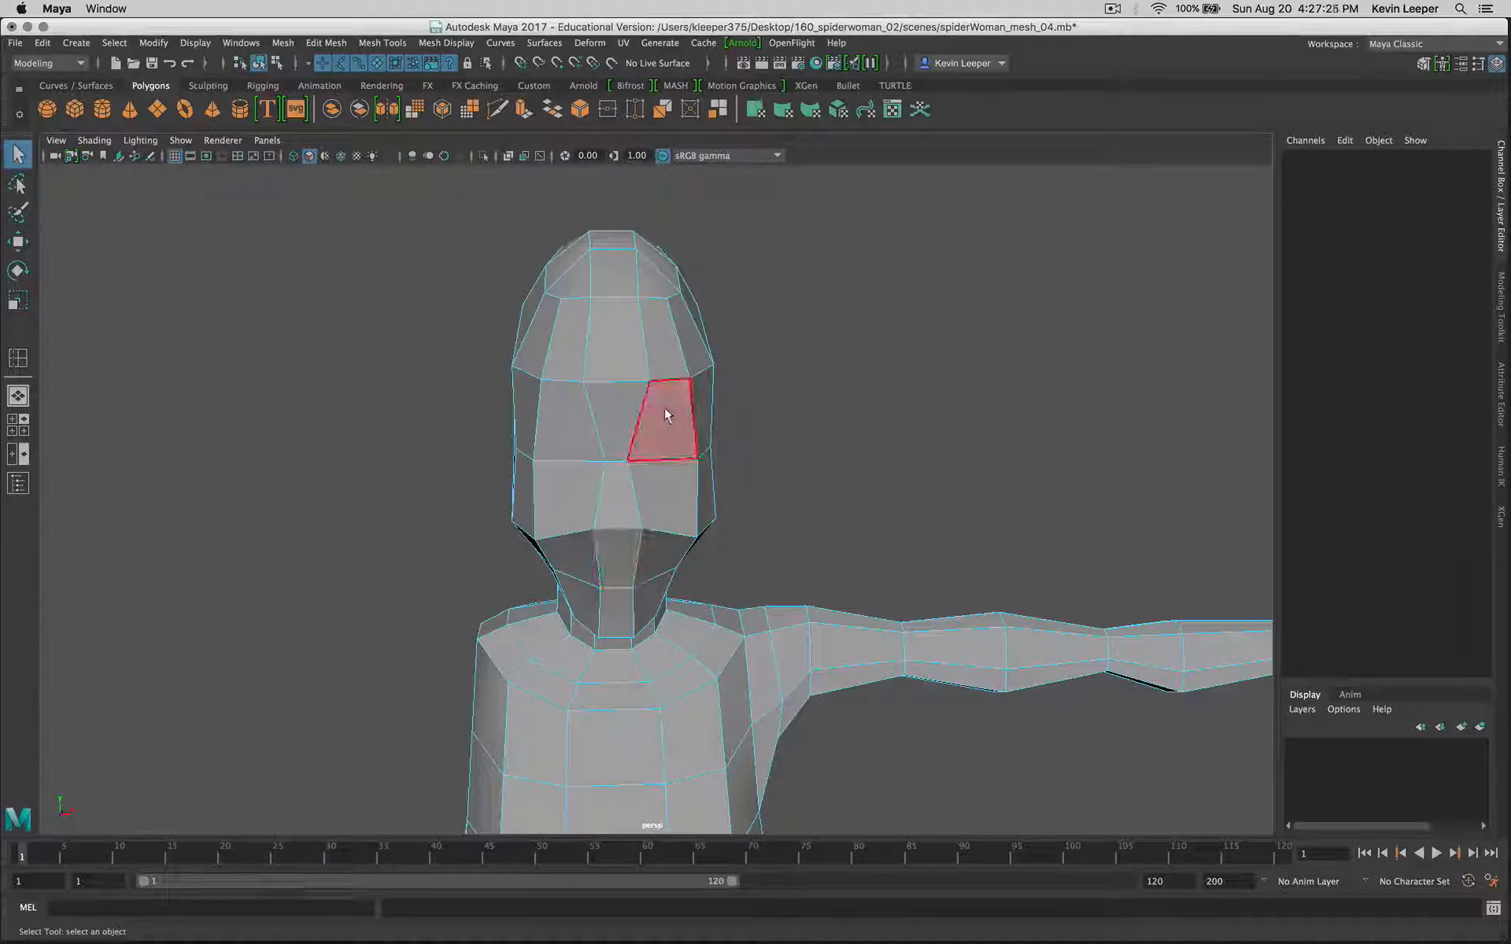
{"action": "left_click", "coordinate": [672, 509]}
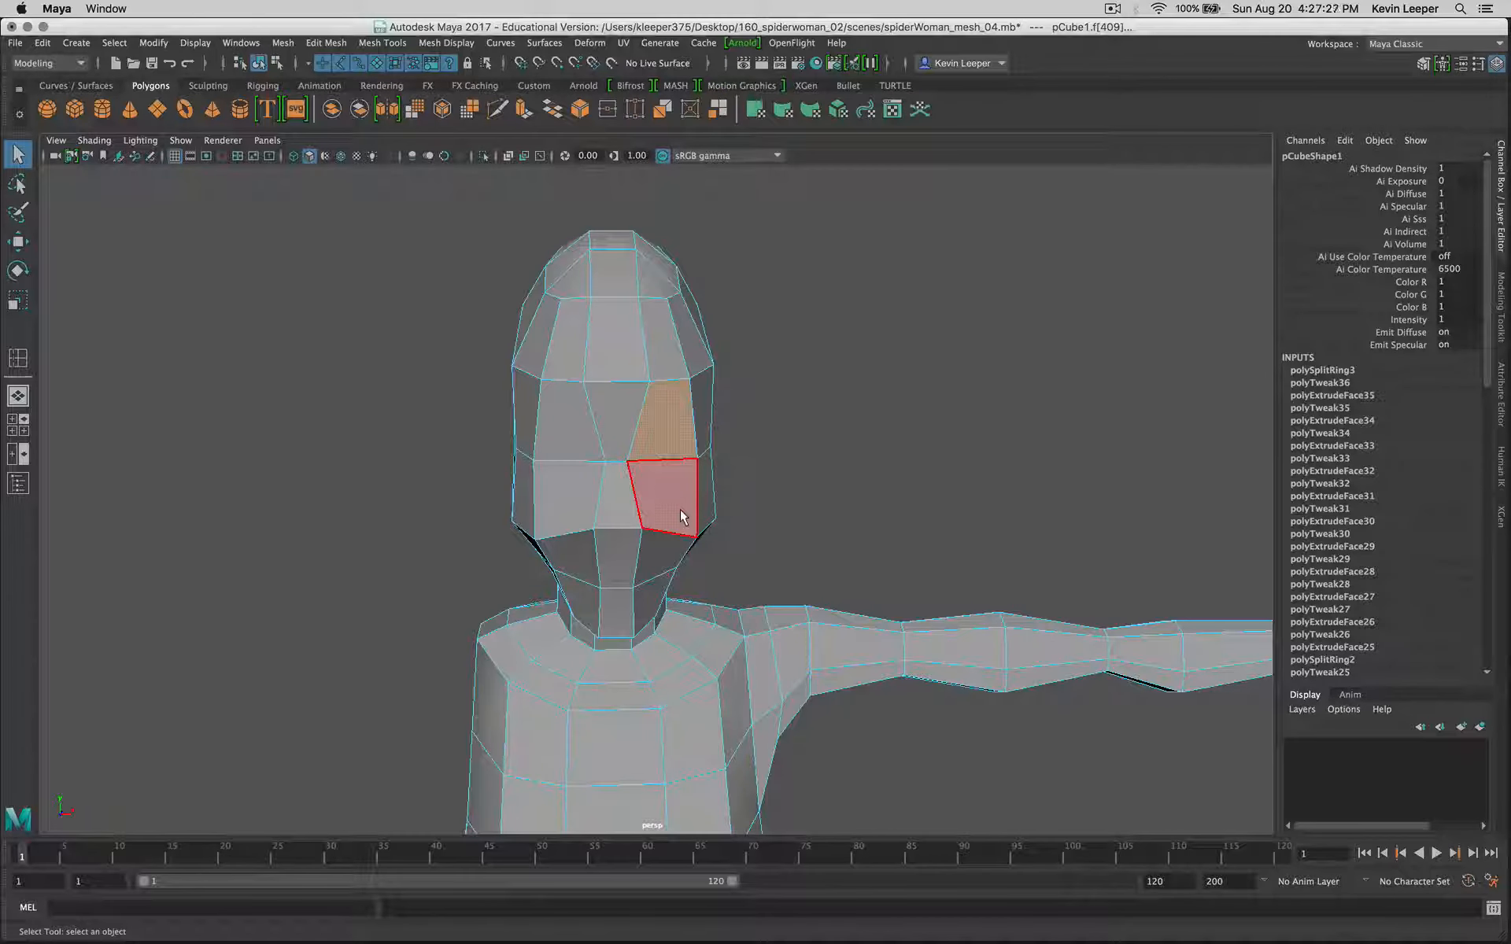
{"action": "scroll", "coordinate": [683, 516], "scroll_direction": "down", "scroll_amount": 8}
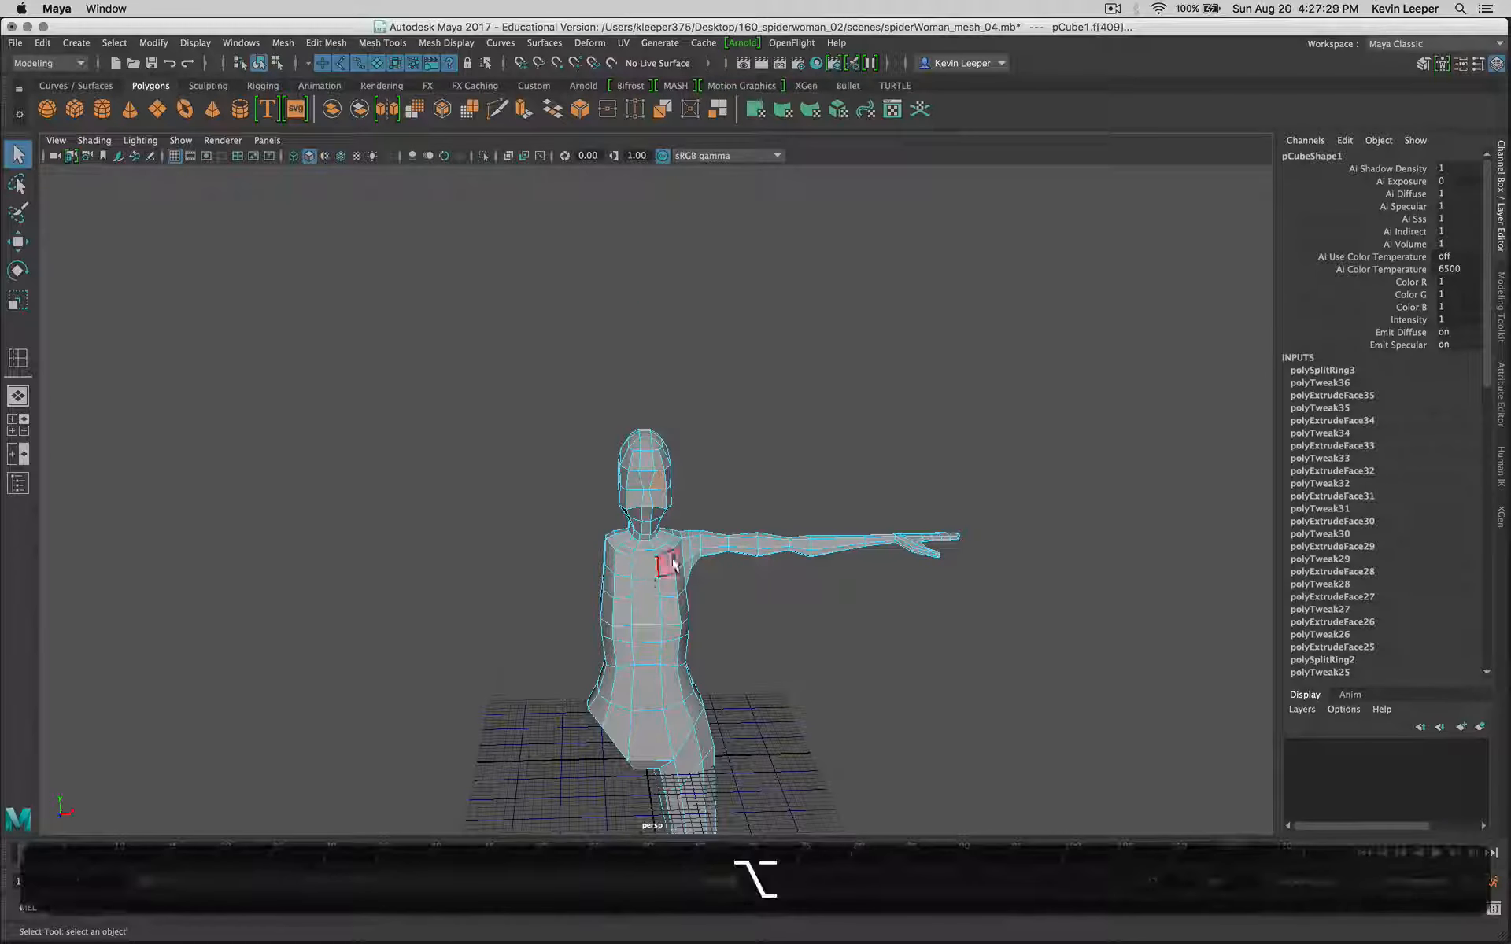
{"action": "left_click_drag", "start_coordinate": [673, 563], "coordinate": [645, 606], "text": "alt"}
{"action": "left_click", "coordinate": [640, 613]}
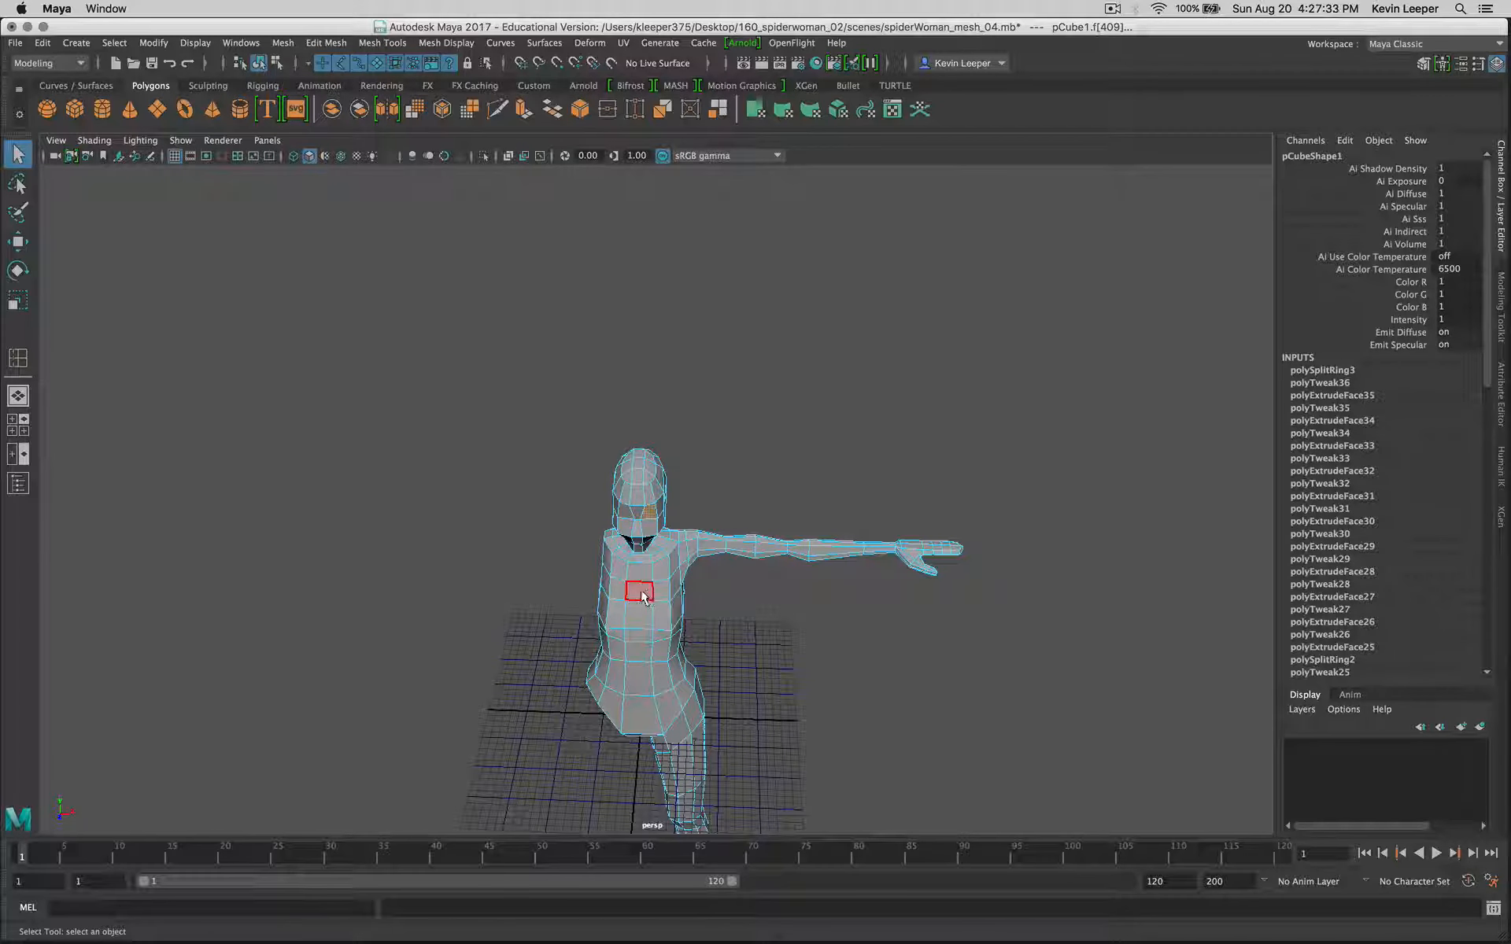
Step: Split the edge ring through a horizontal edge at the torso's front centre, adding a vertical centre loop around the body
{"action": "right_click", "coordinate": [641, 598]}
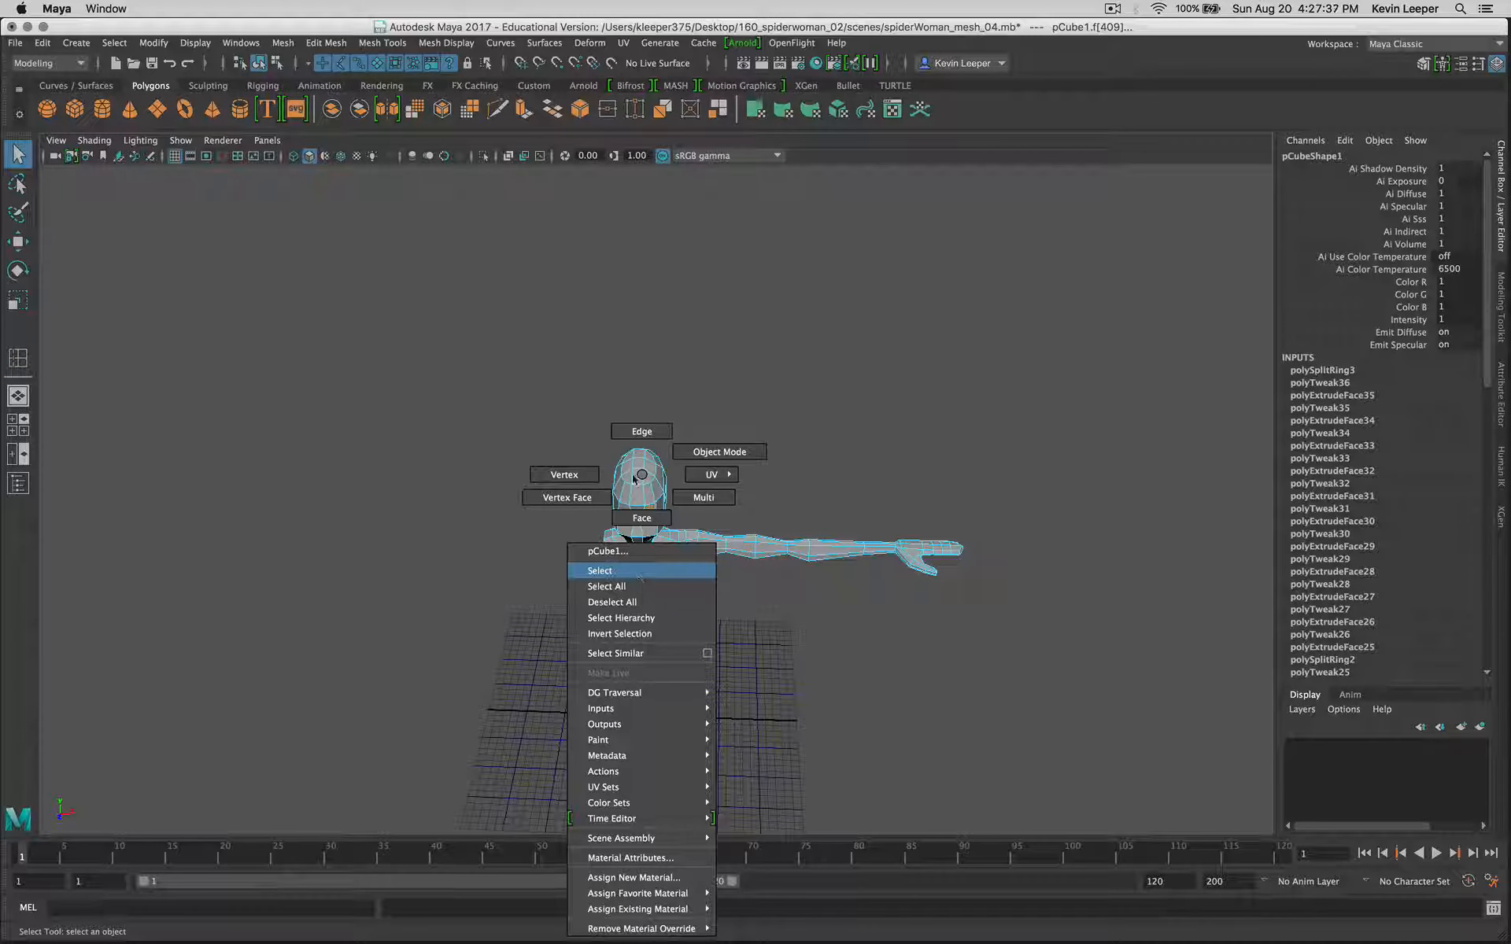
{"action": "left_click", "coordinate": [639, 428]}
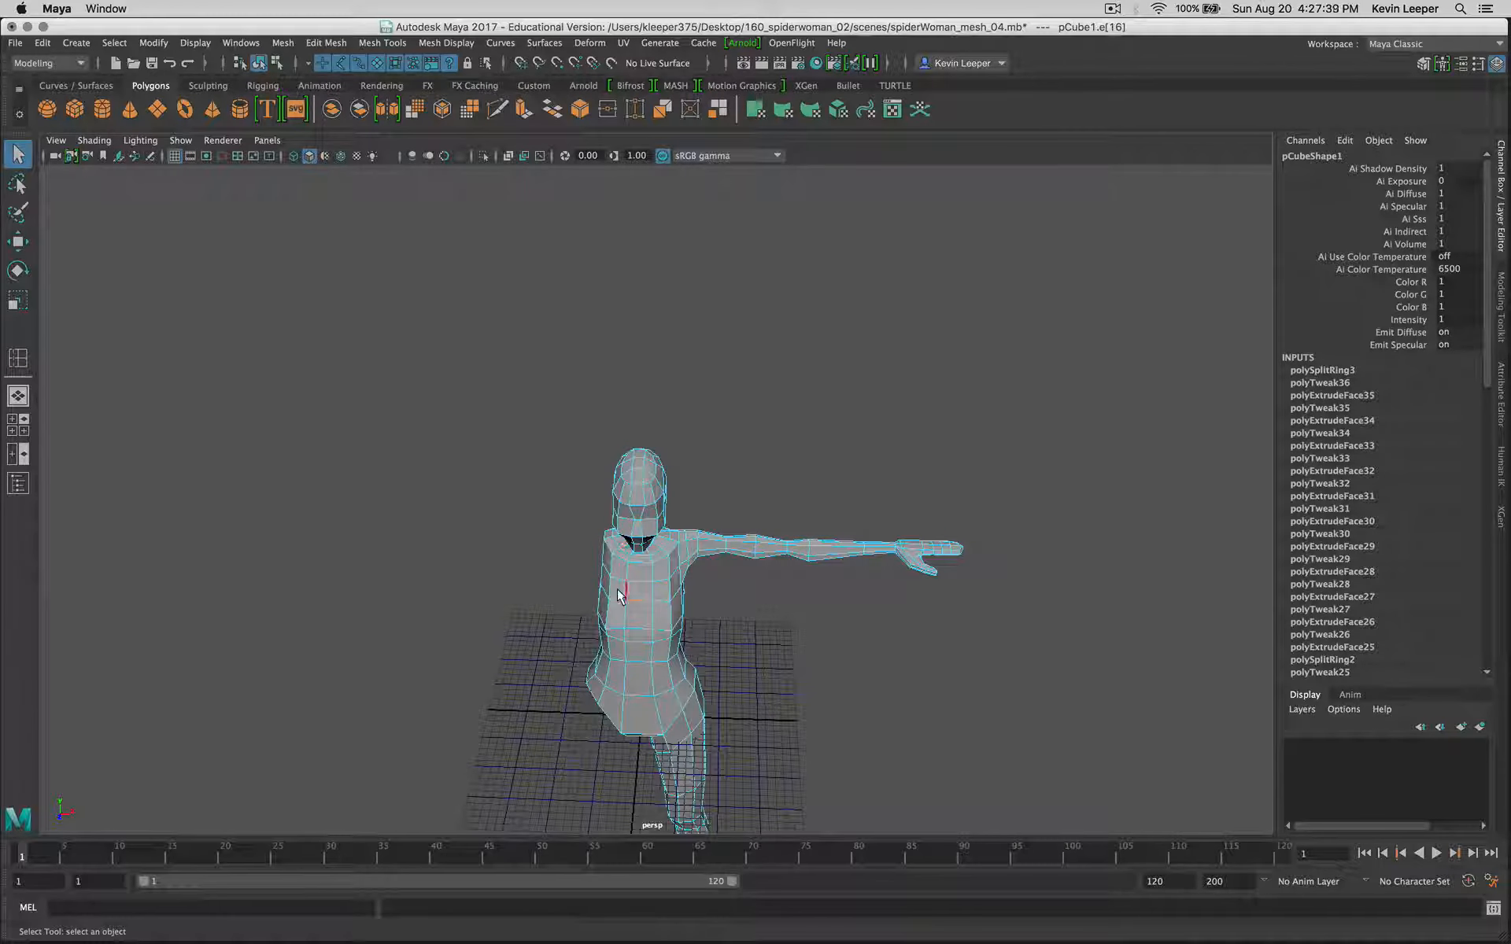
{"action": "left_click", "coordinate": [642, 631]}
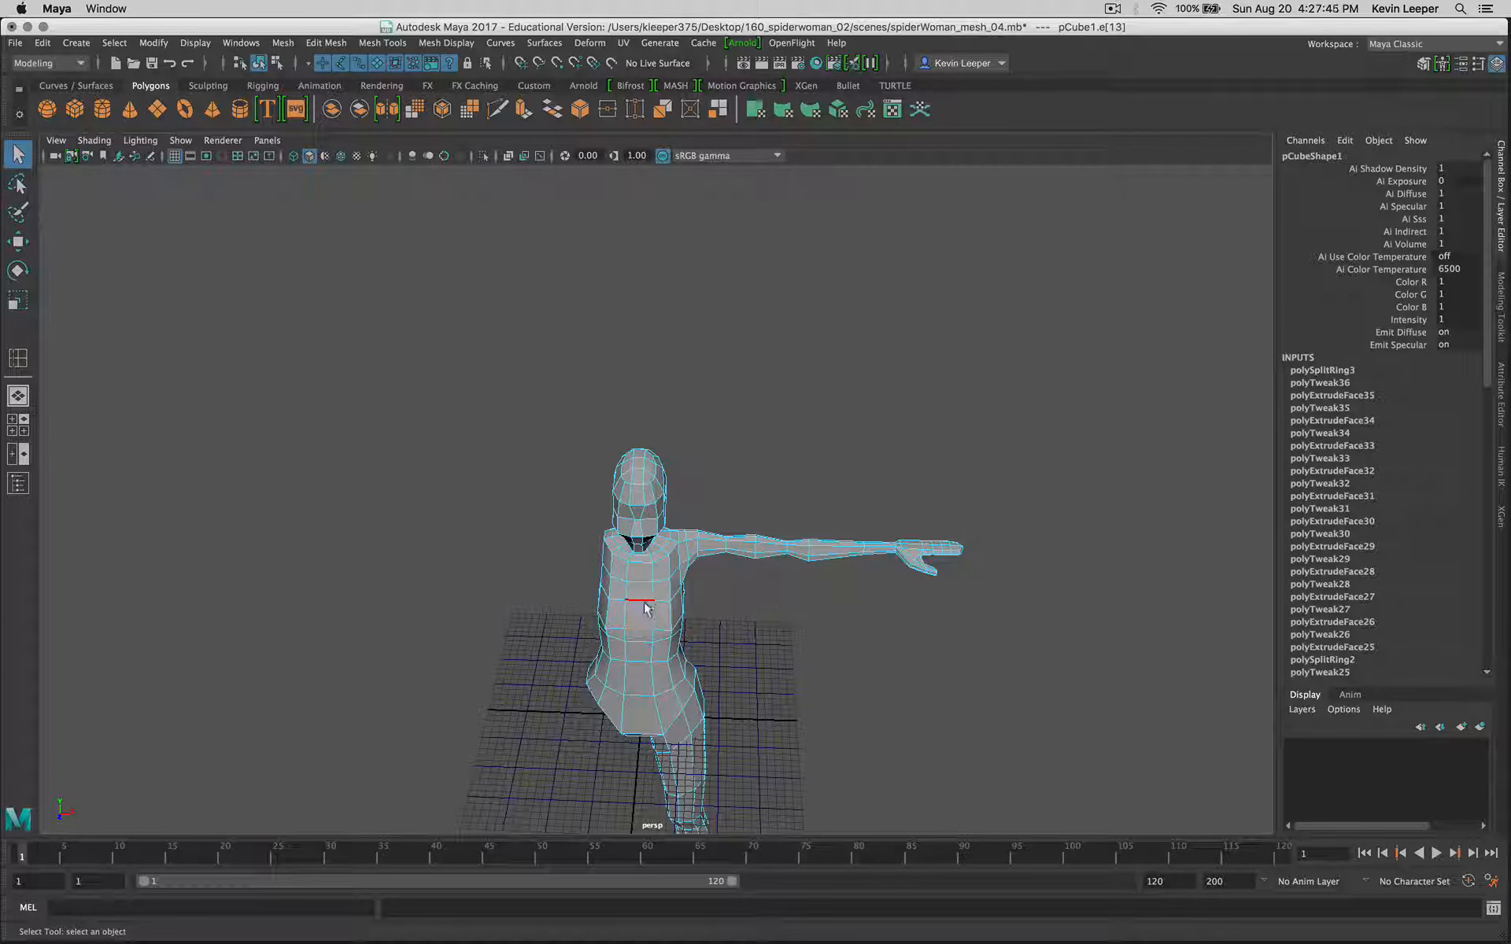
{"action": "key", "text": "super"}
{"action": "right_click_drag", "start_coordinate": [853, 611], "coordinate": [889, 663], "text": "super"}
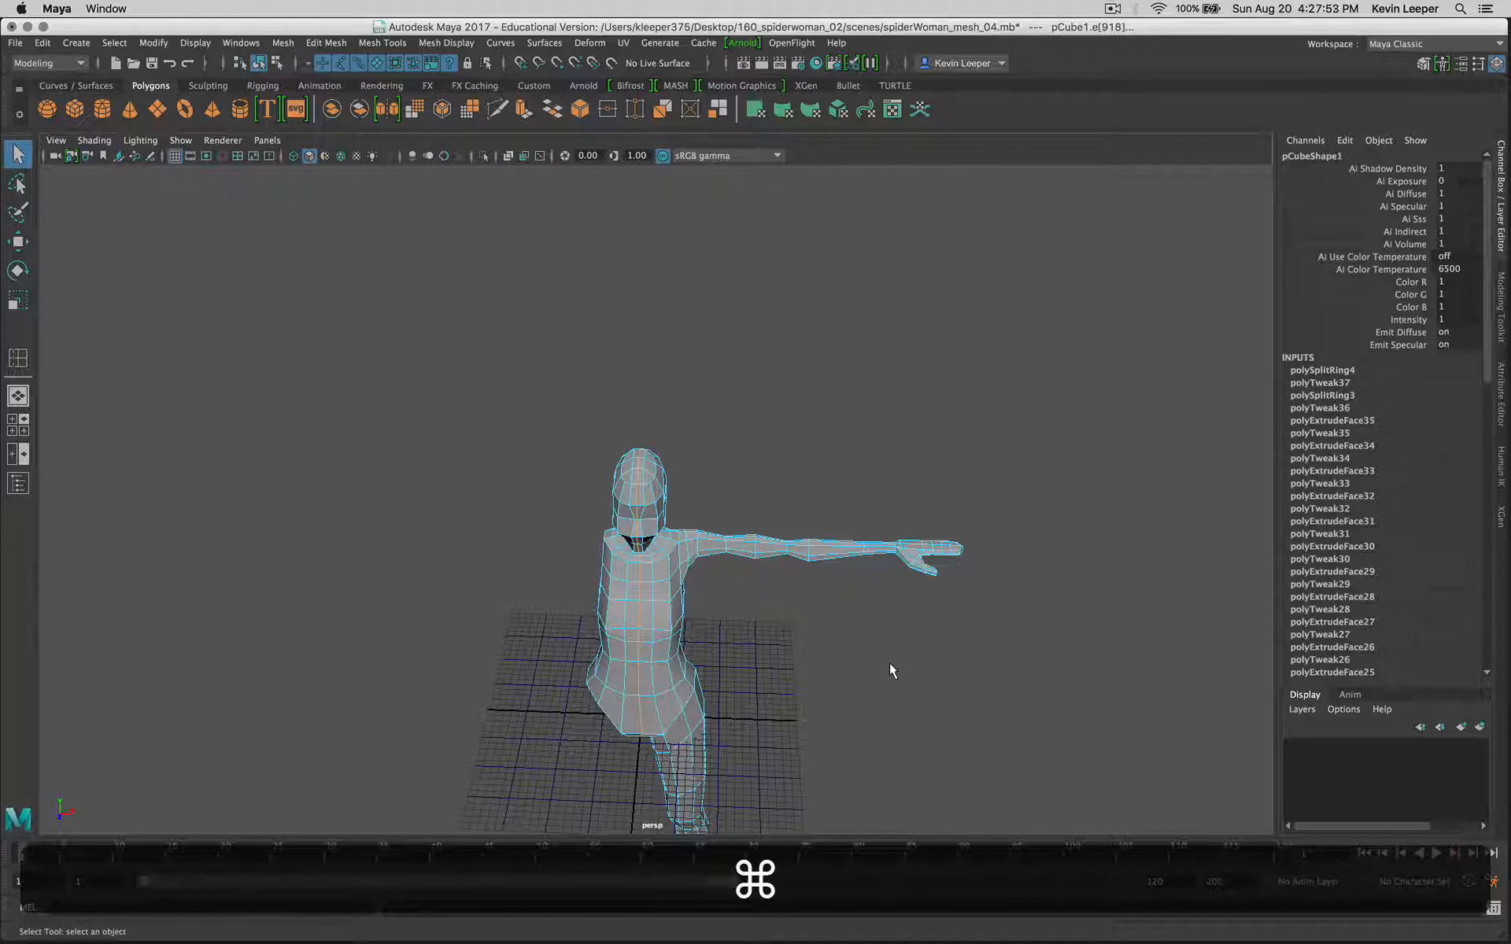
Step: Select every face on the armless side of the centre line in the top view and delete that half of the body
{"action": "left_click", "coordinate": [277, 66]}
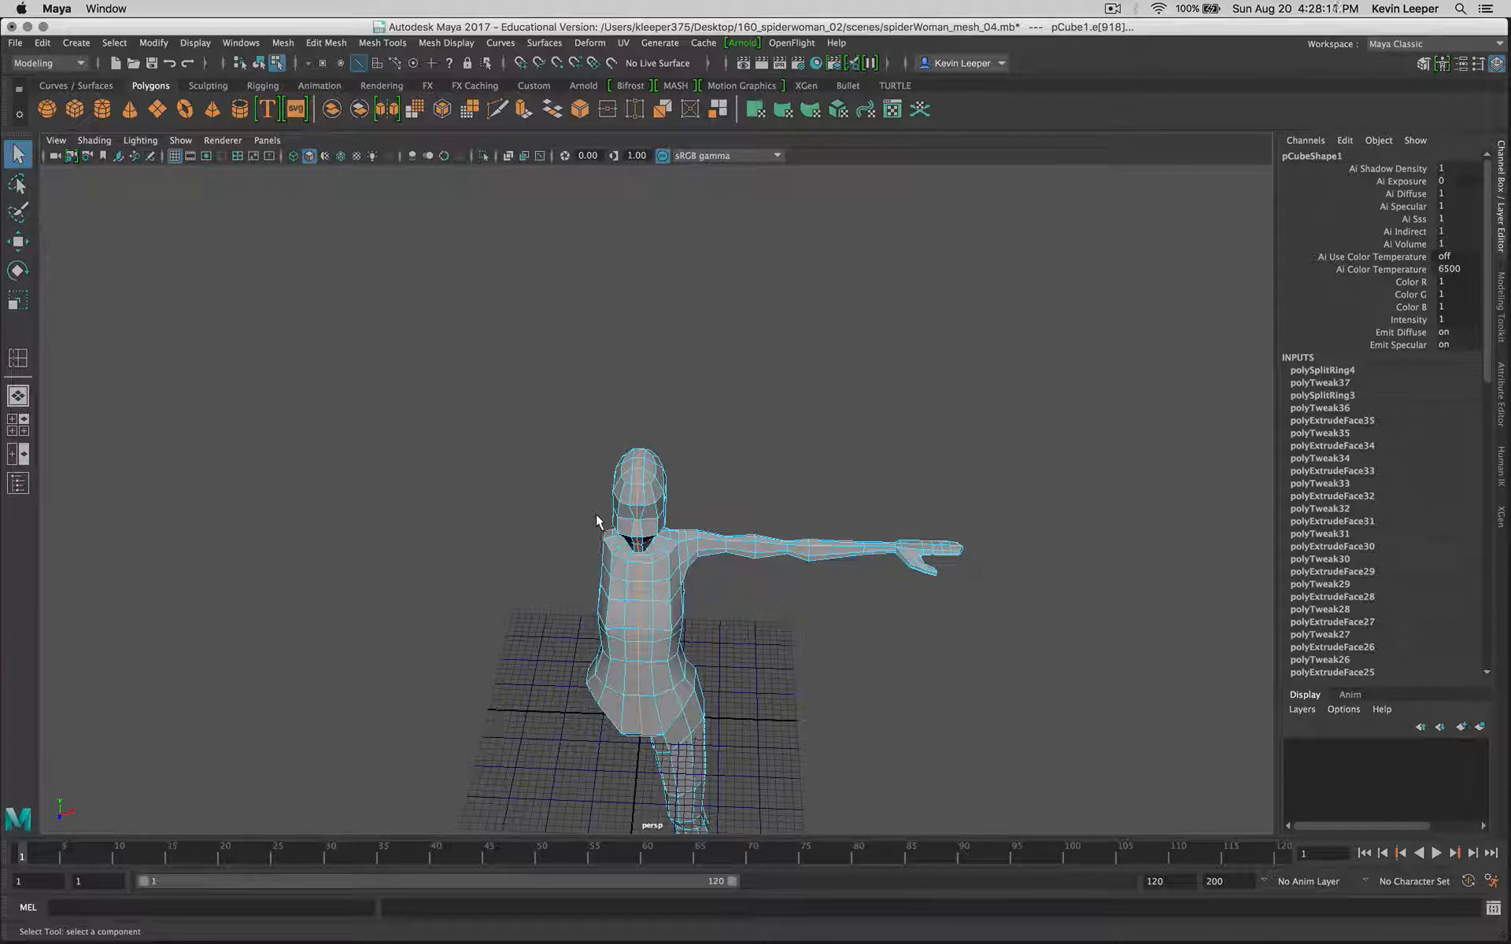
{"action": "key", "text": "space"}
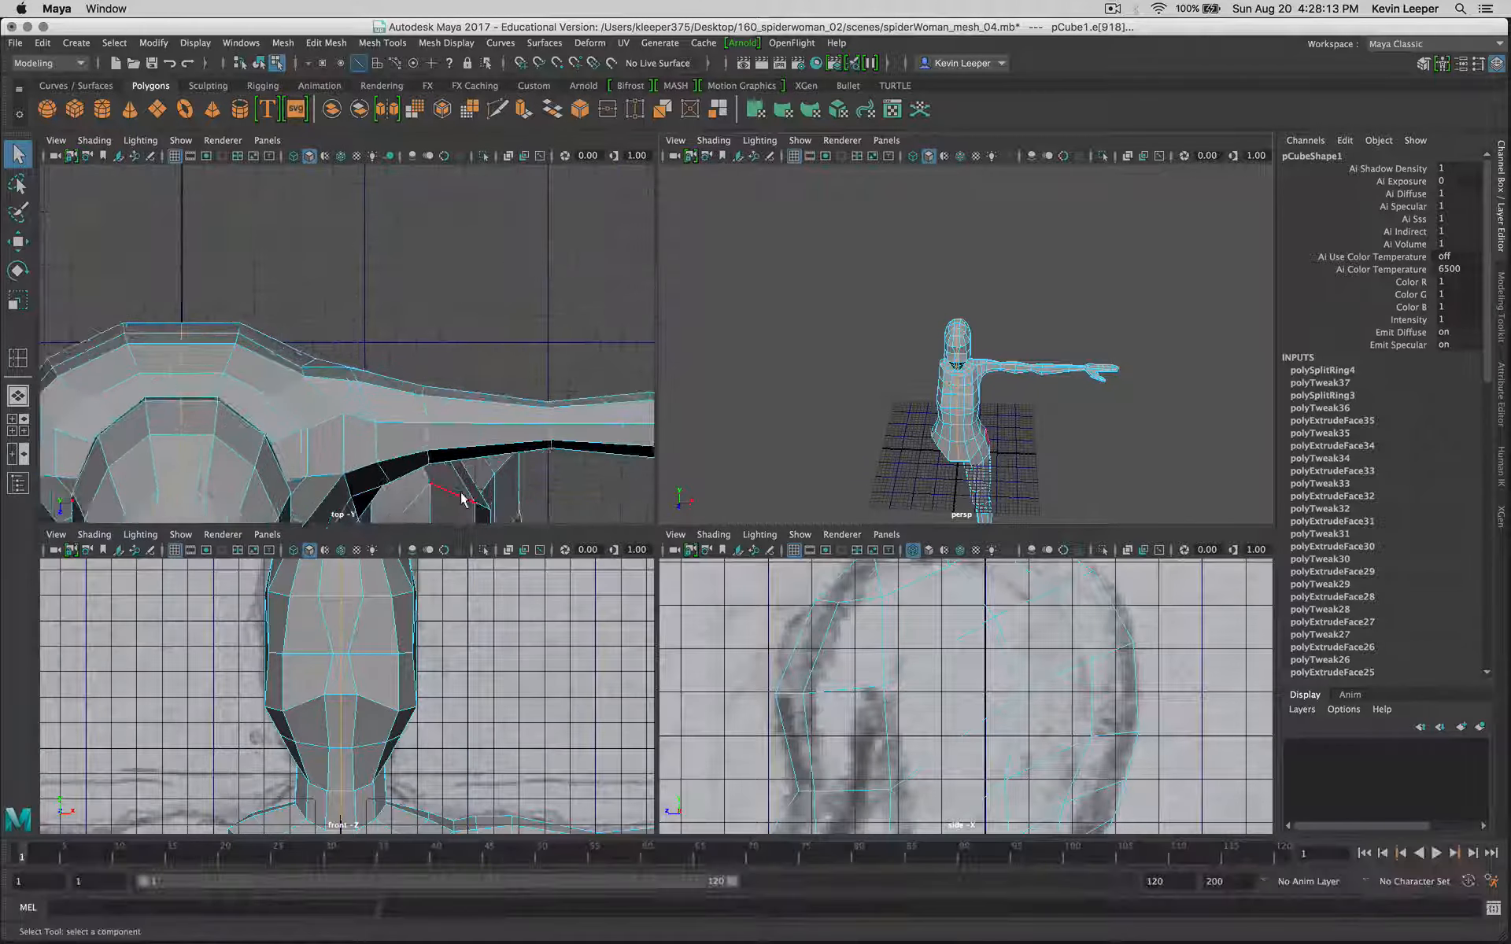
{"action": "key", "text": "space"}
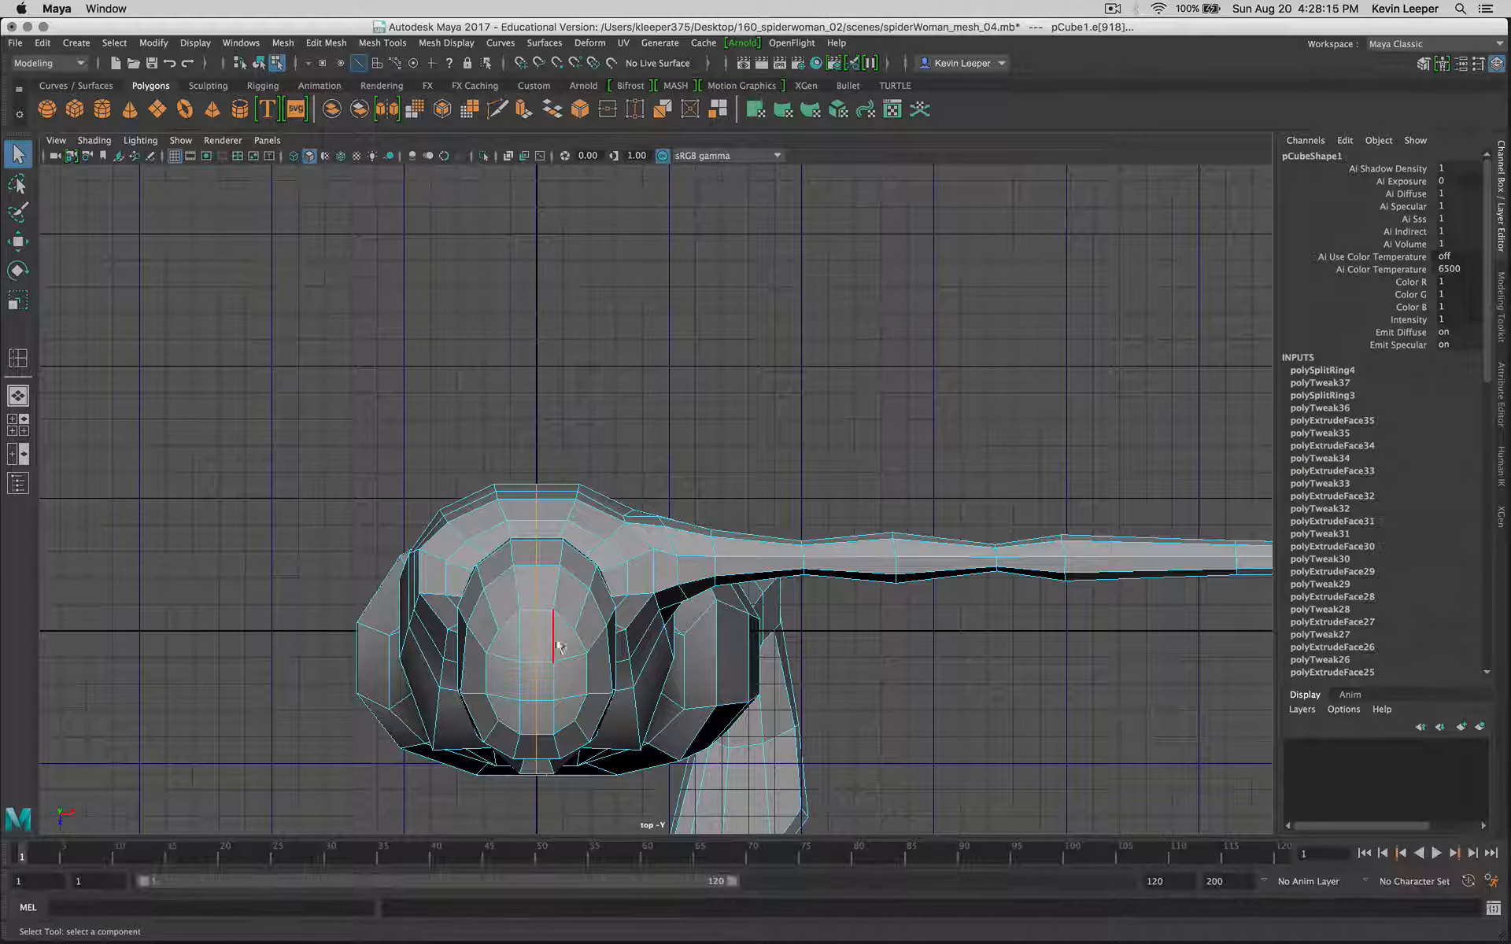
{"action": "middle_click_drag", "start_coordinate": [627, 692], "coordinate": [656, 427], "text": "alt"}
{"action": "right_click_drag", "start_coordinate": [656, 427], "coordinate": [662, 460]}
{"action": "left_click_drag", "start_coordinate": [311, 208], "coordinate": [639, 716]}
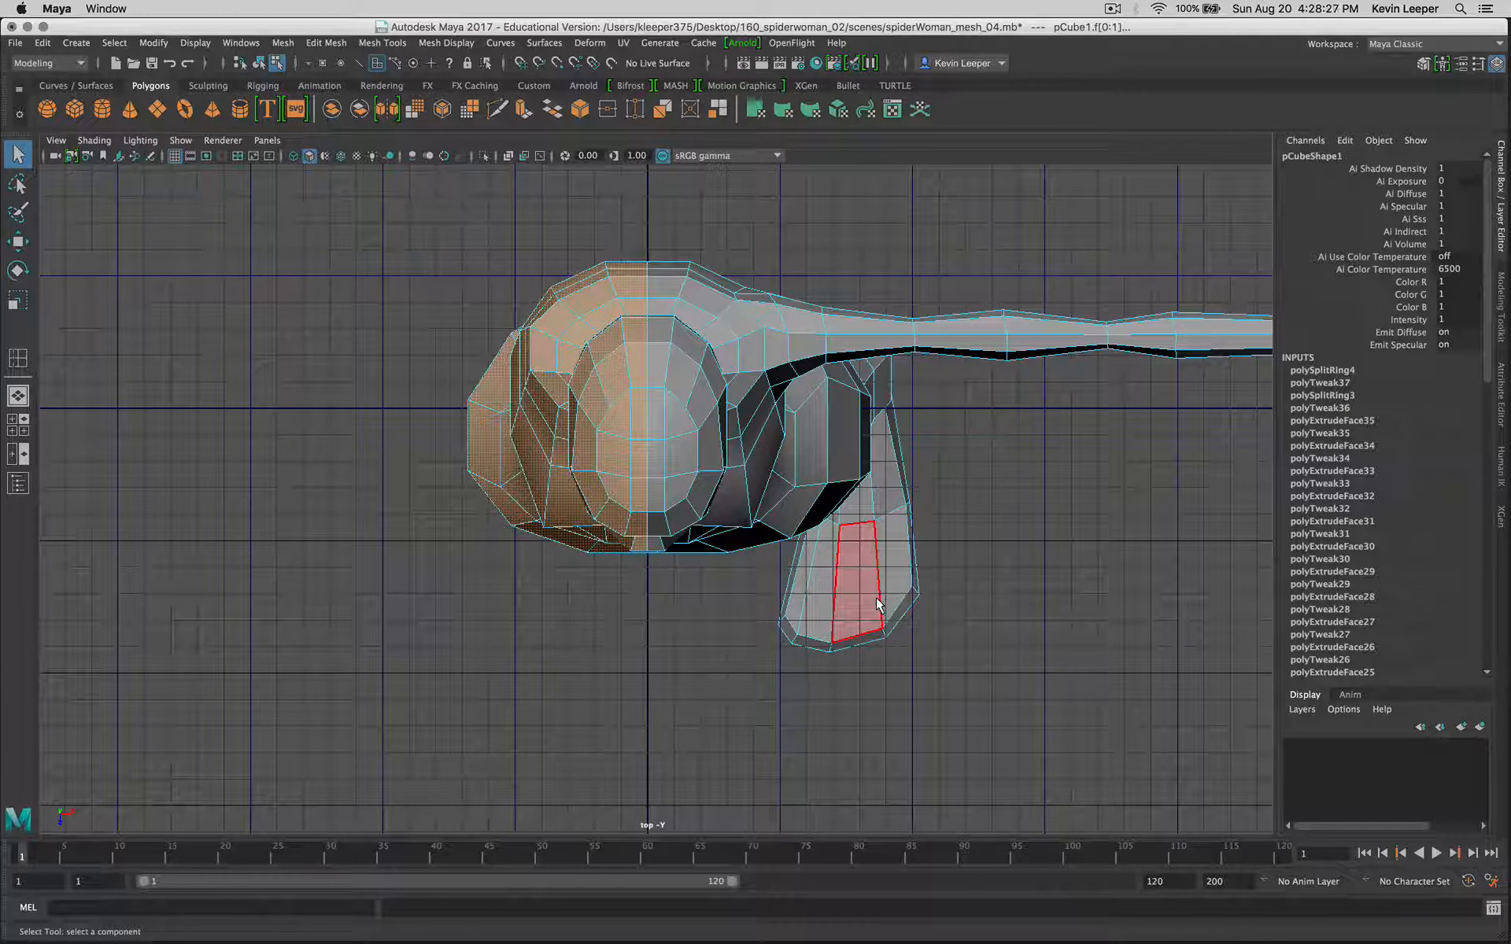
{"action": "key", "text": "space"}
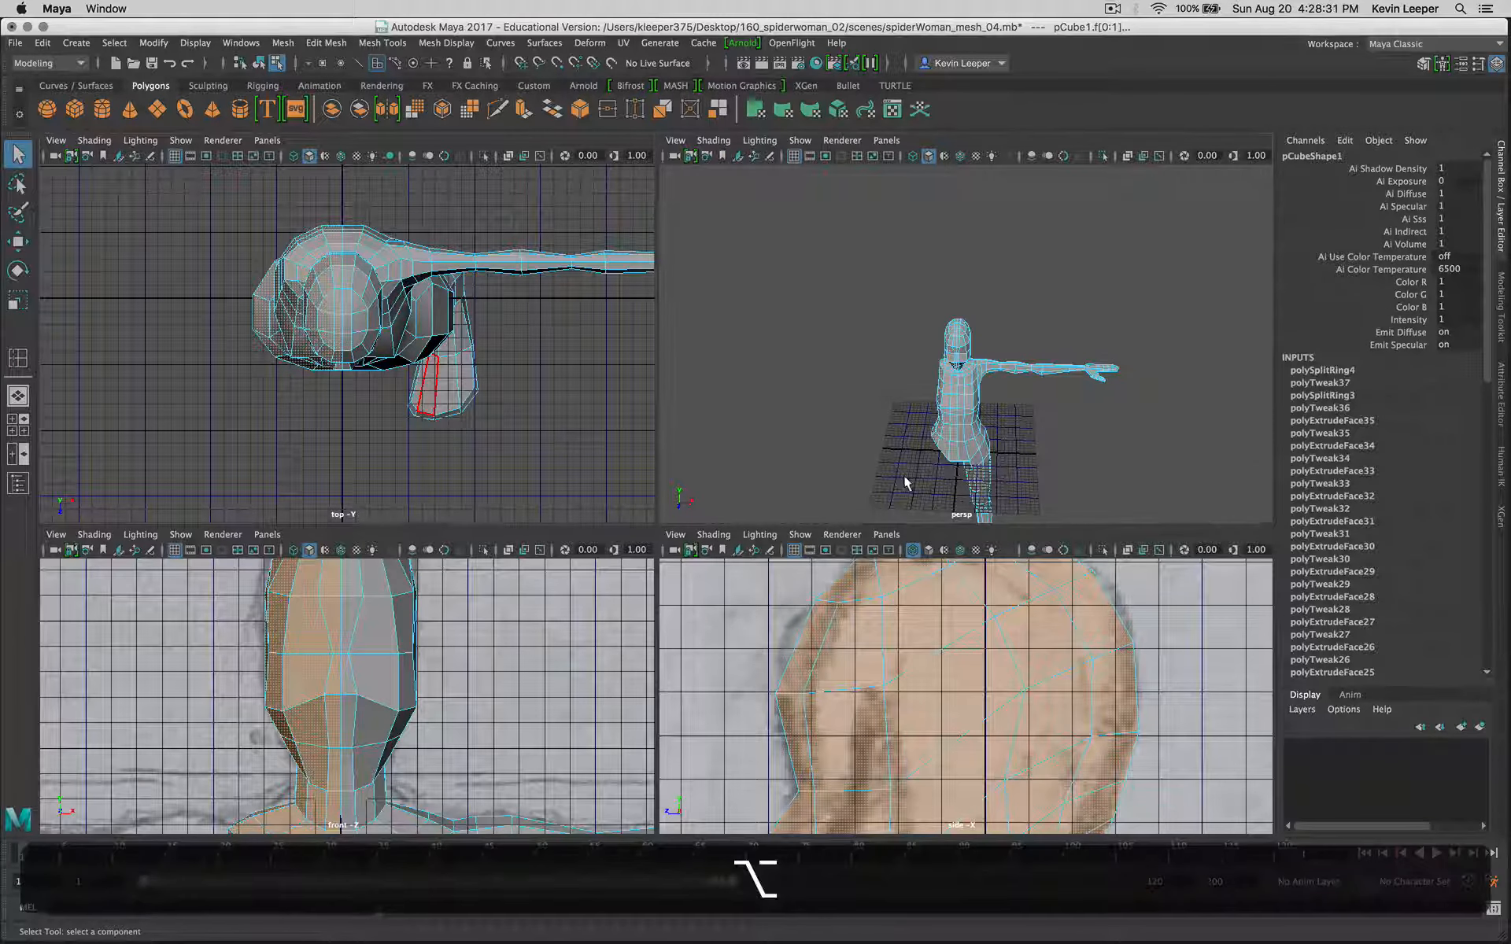
{"action": "key", "text": "alt+space"}
{"action": "left_click_drag", "start_coordinate": [619, 674], "coordinate": [642, 481], "text": "alt"}
{"action": "left_click_drag", "start_coordinate": [803, 562], "coordinate": [606, 536], "text": "alt"}
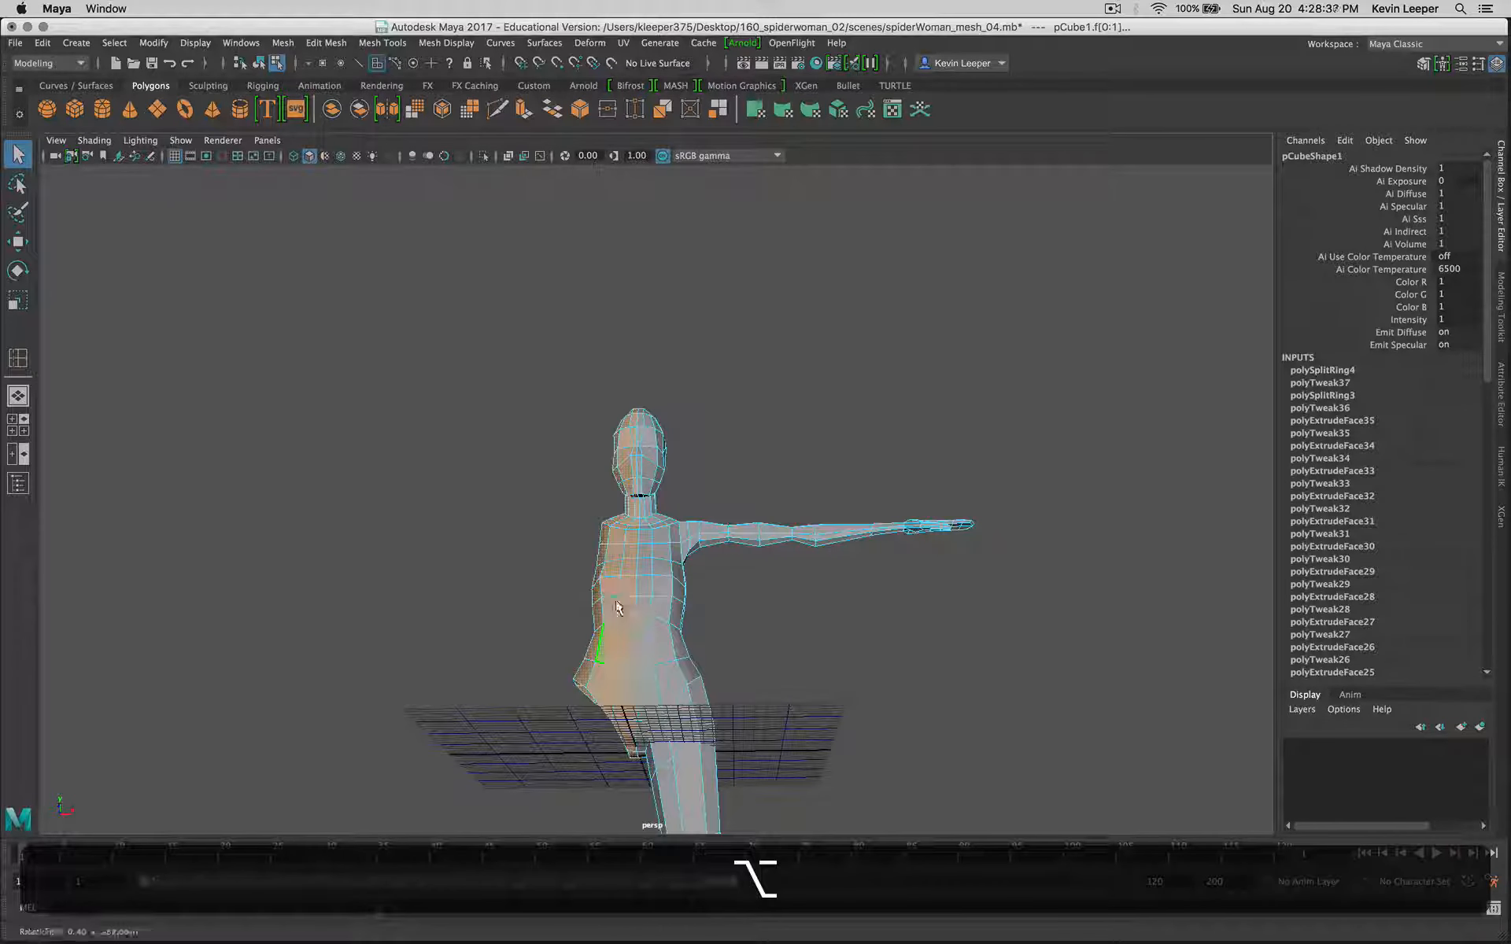
{"action": "key", "text": "alt+BackSpace"}
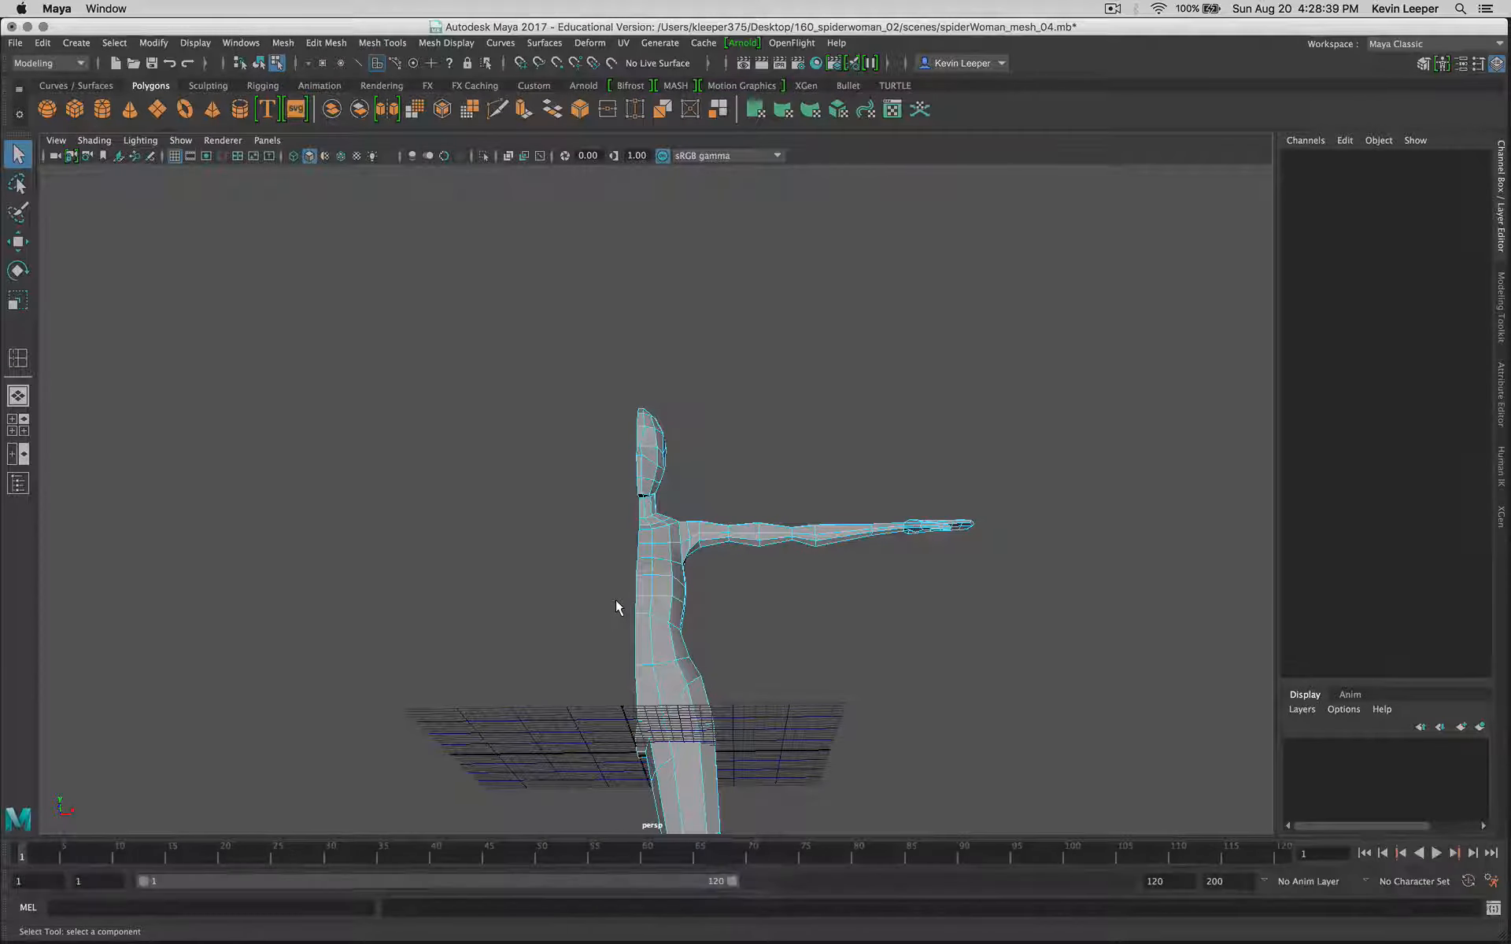
{"action": "left_click_drag", "start_coordinate": [724, 556], "coordinate": [624, 590], "text": "alt"}
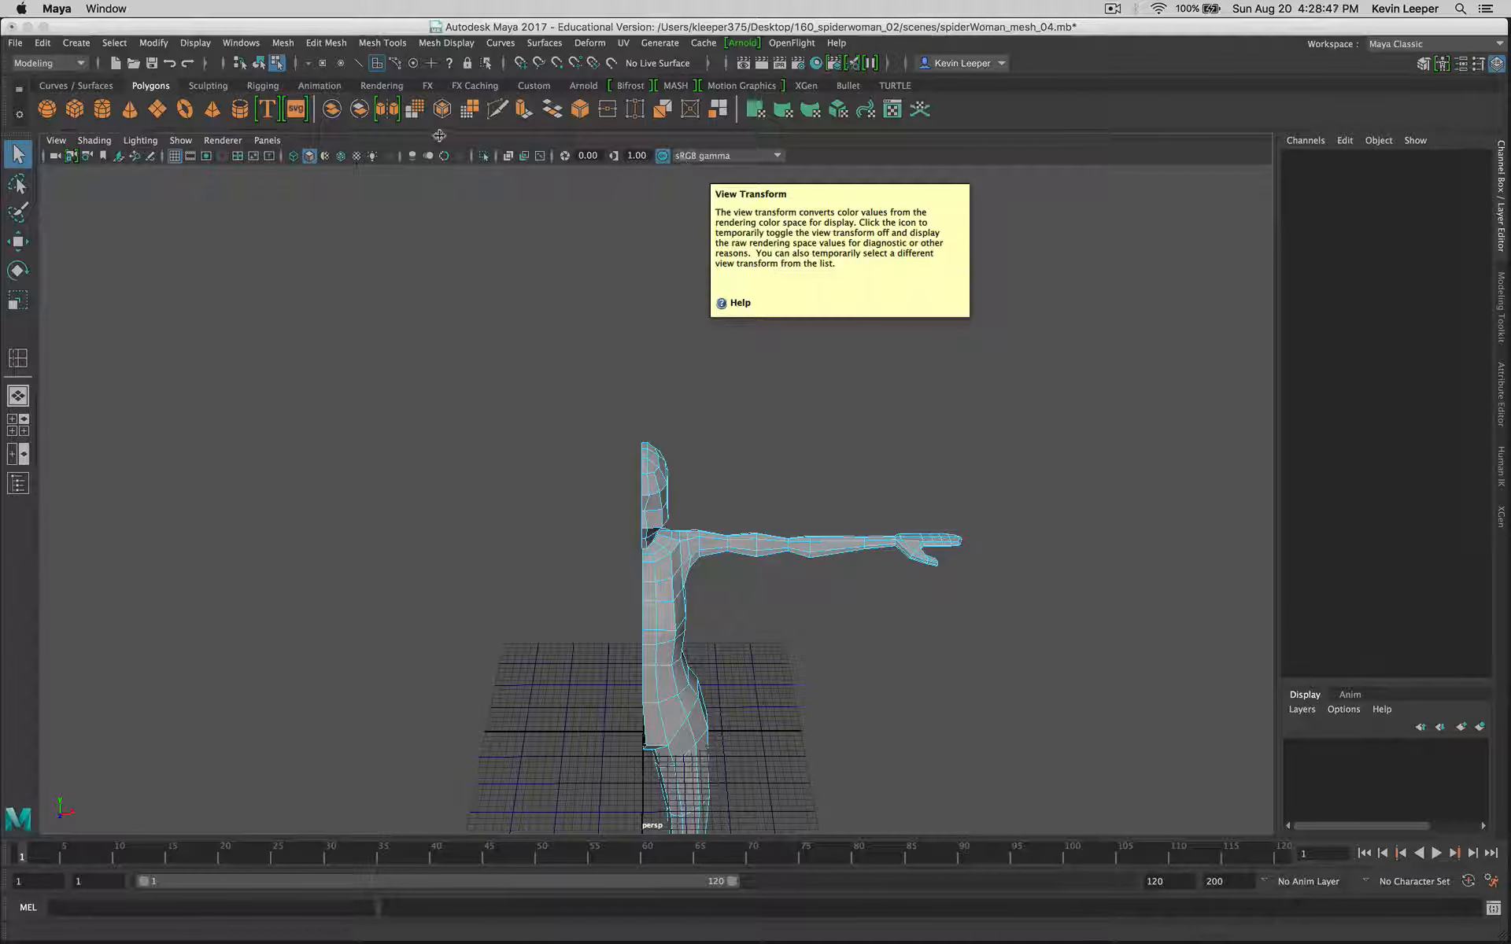
Step: Return to object selection and duplicate the remaining half-body mesh with the plain Duplicate command
{"action": "left_click", "coordinate": [262, 66]}
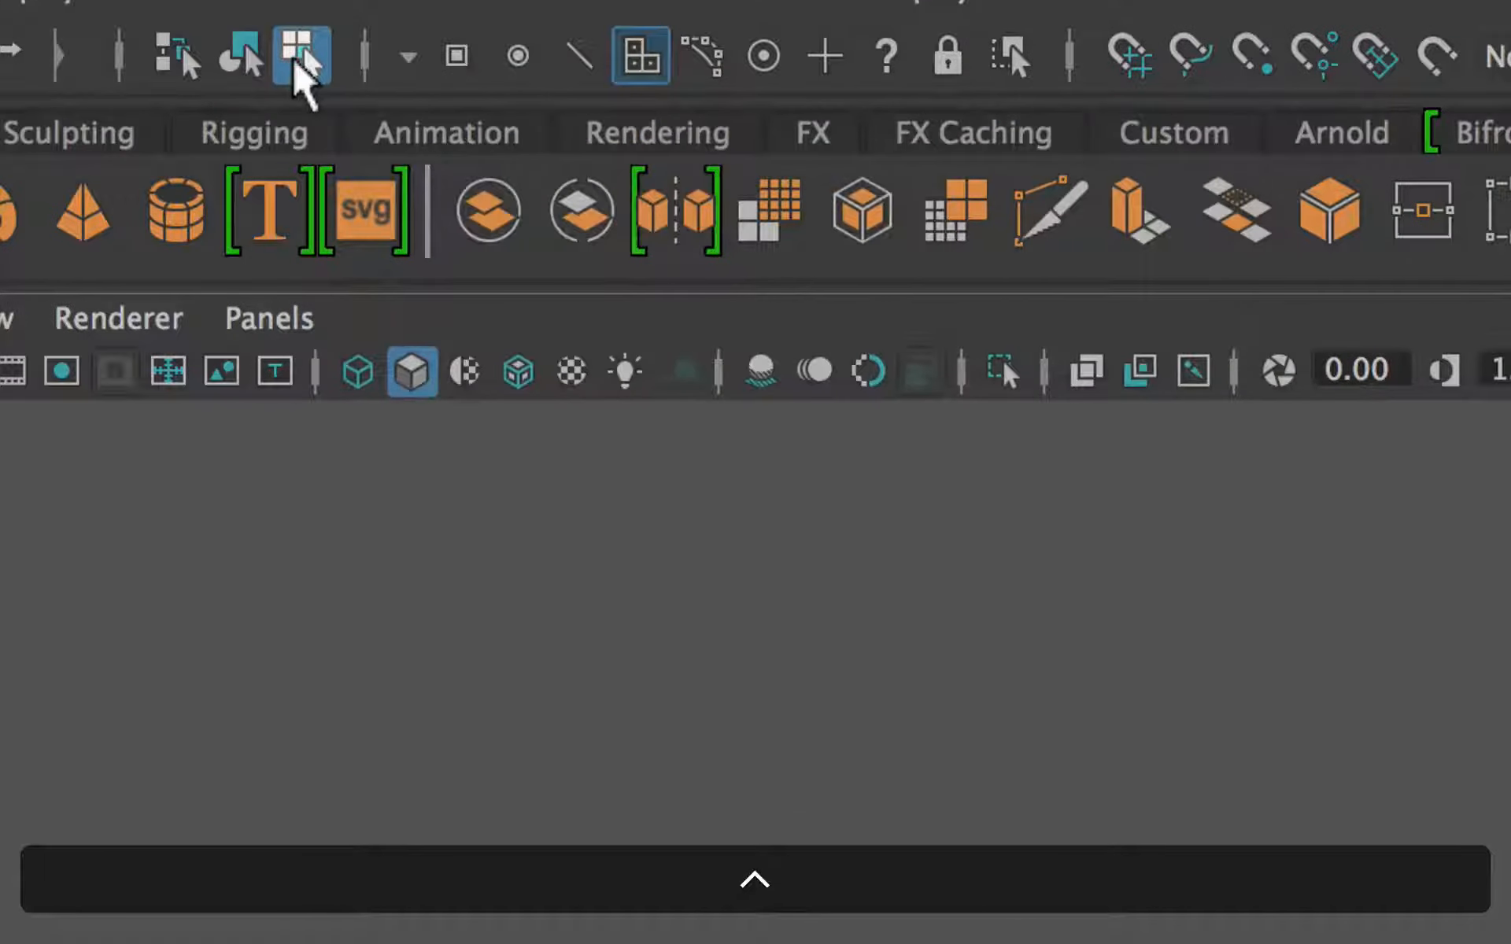
{"action": "left_click", "coordinate": [251, 55]}
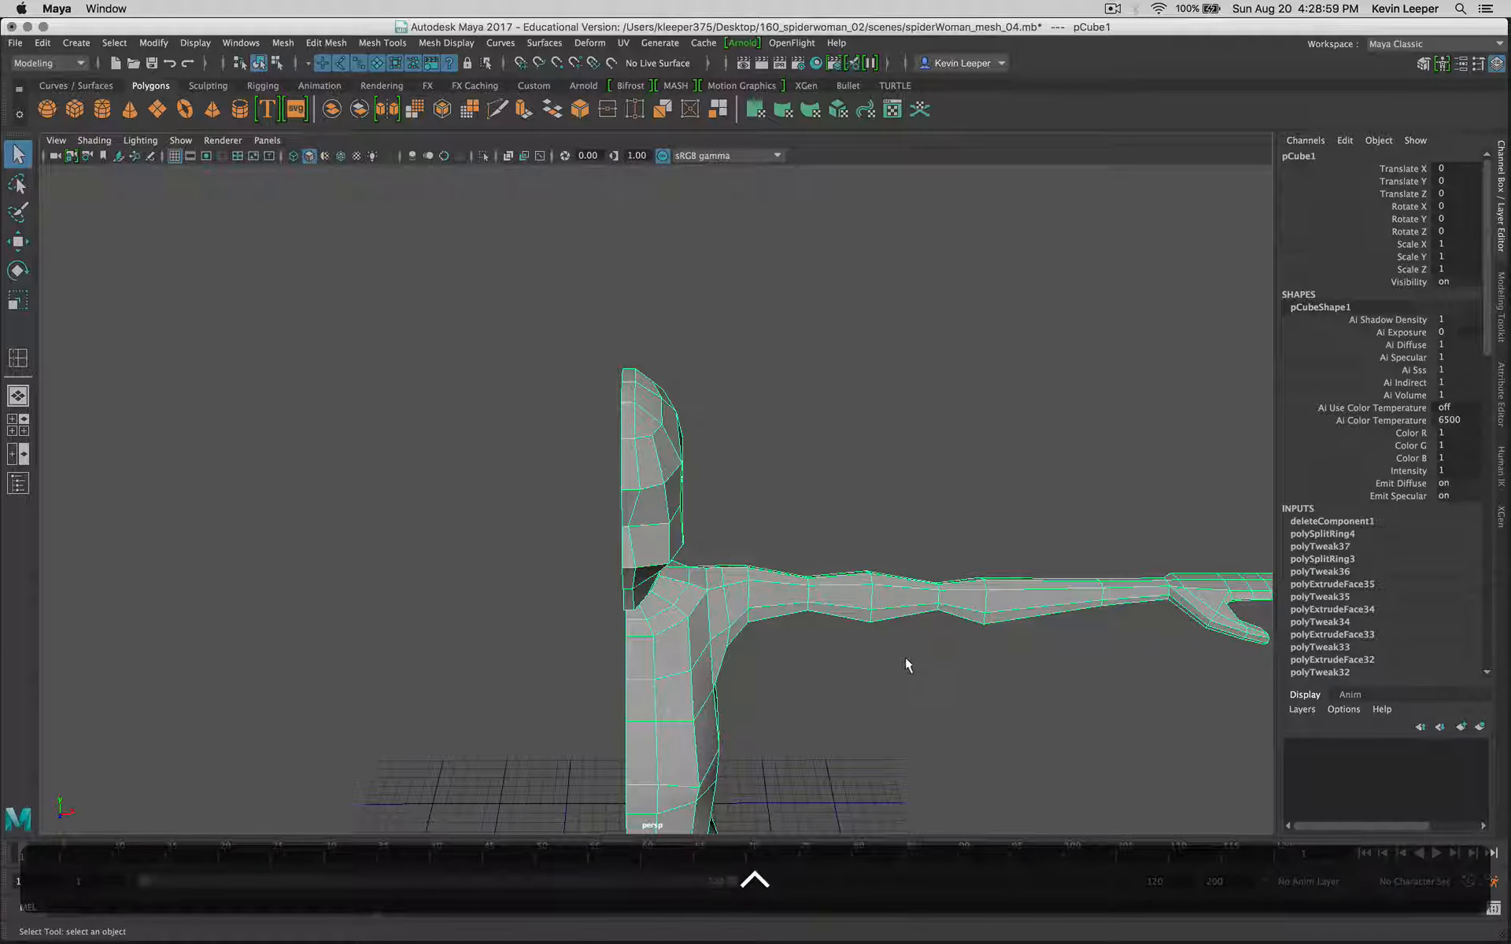
{"action": "scroll", "coordinate": [905, 658], "scroll_direction": "down", "scroll_amount": 10}
{"action": "left_click_drag", "start_coordinate": [906, 658], "coordinate": [744, 661], "text": "alt"}
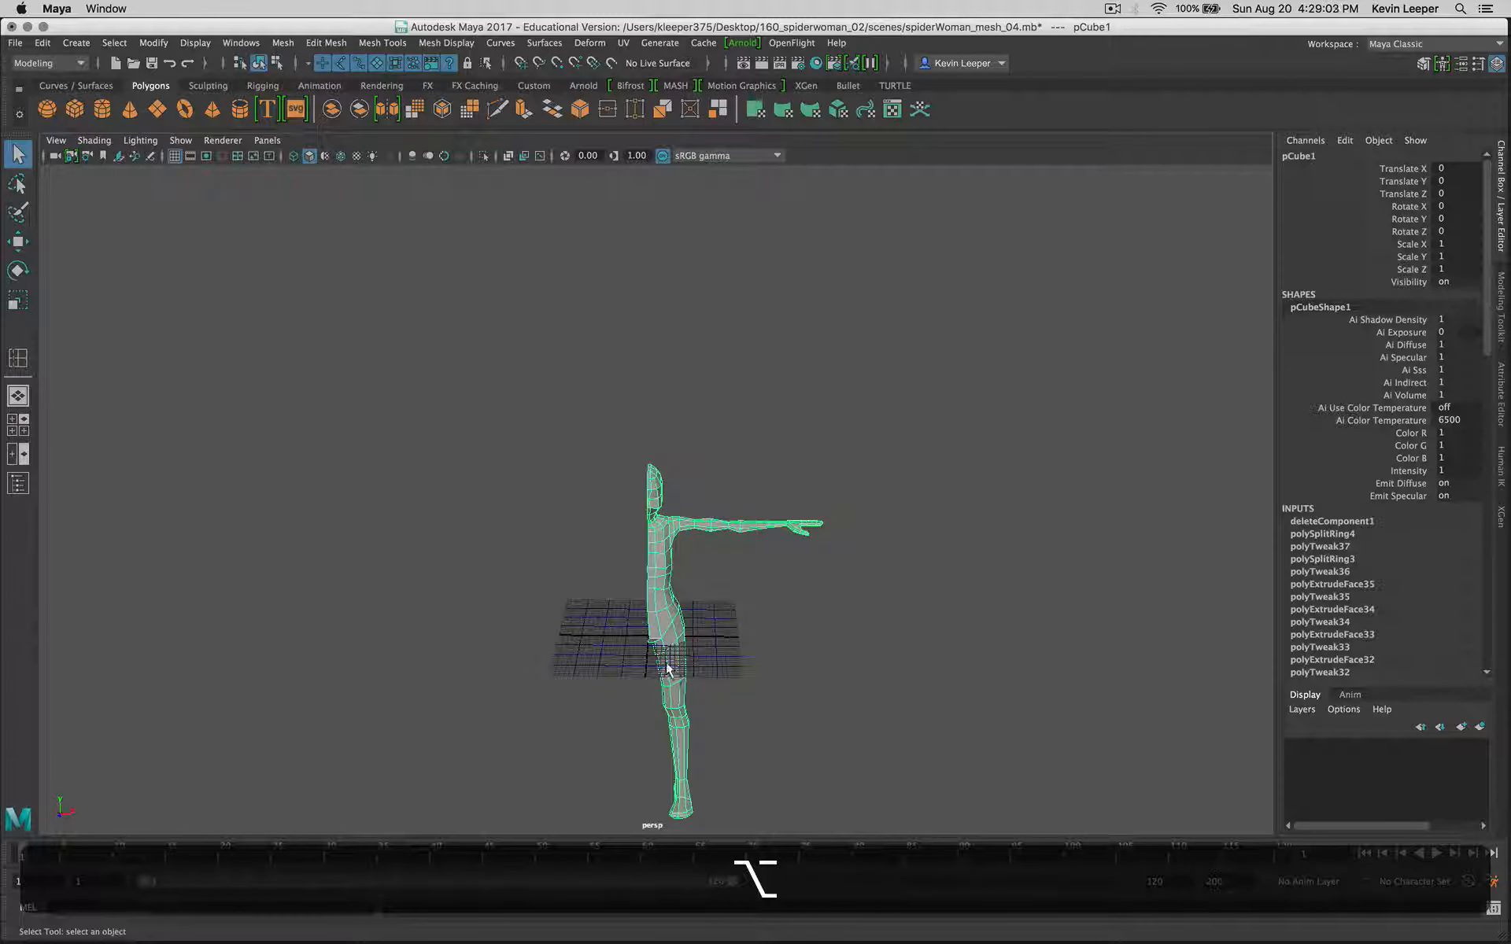
{"action": "left_click", "coordinate": [41, 44]}
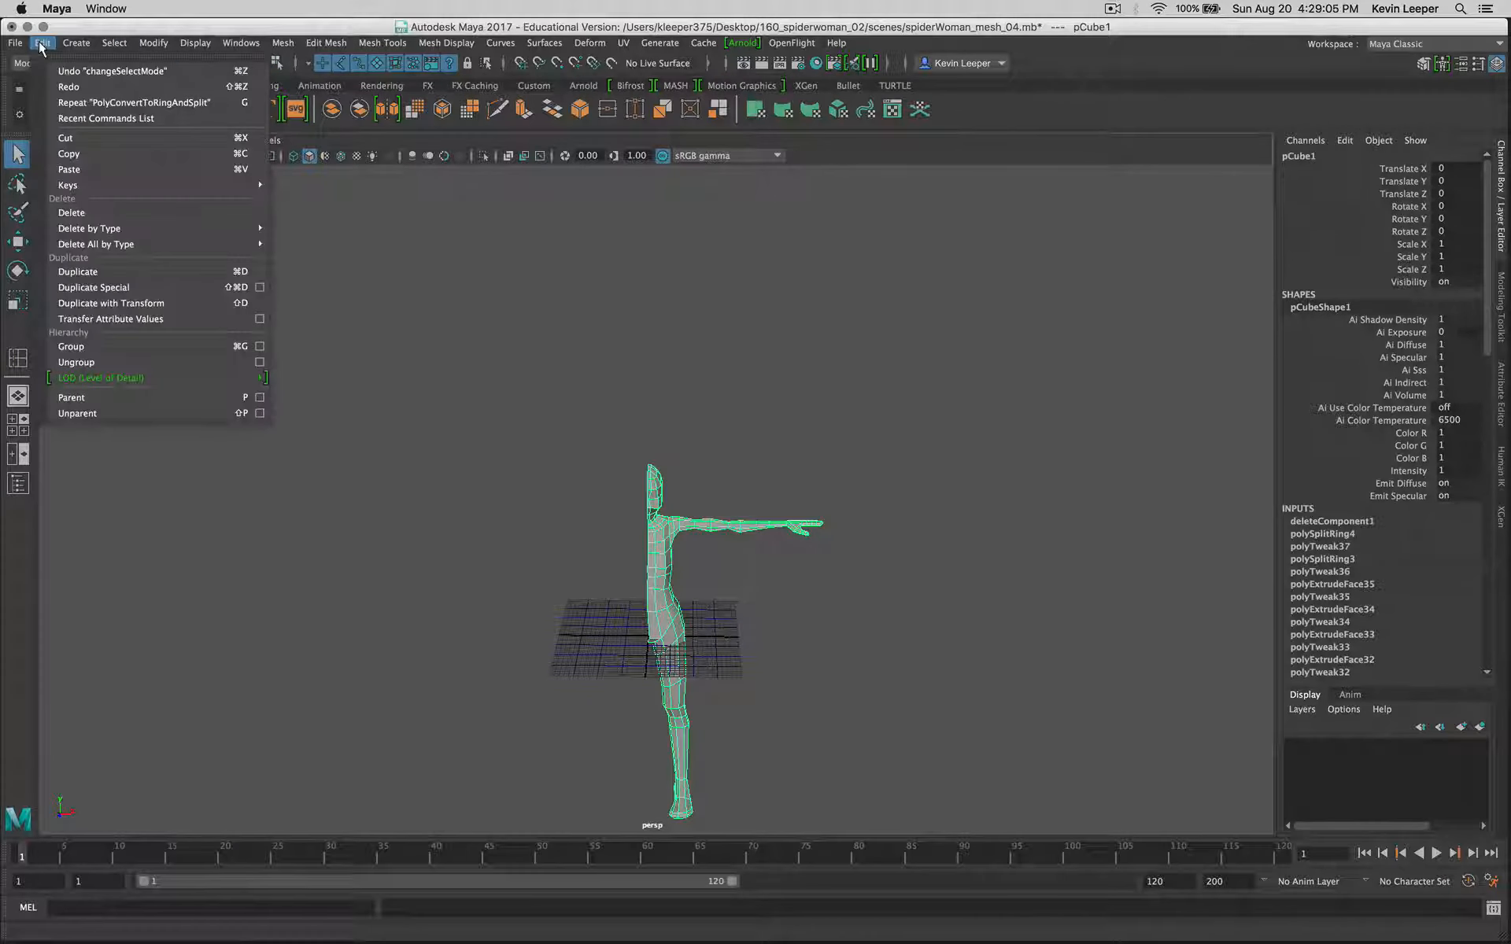
{"action": "left_click", "coordinate": [122, 273]}
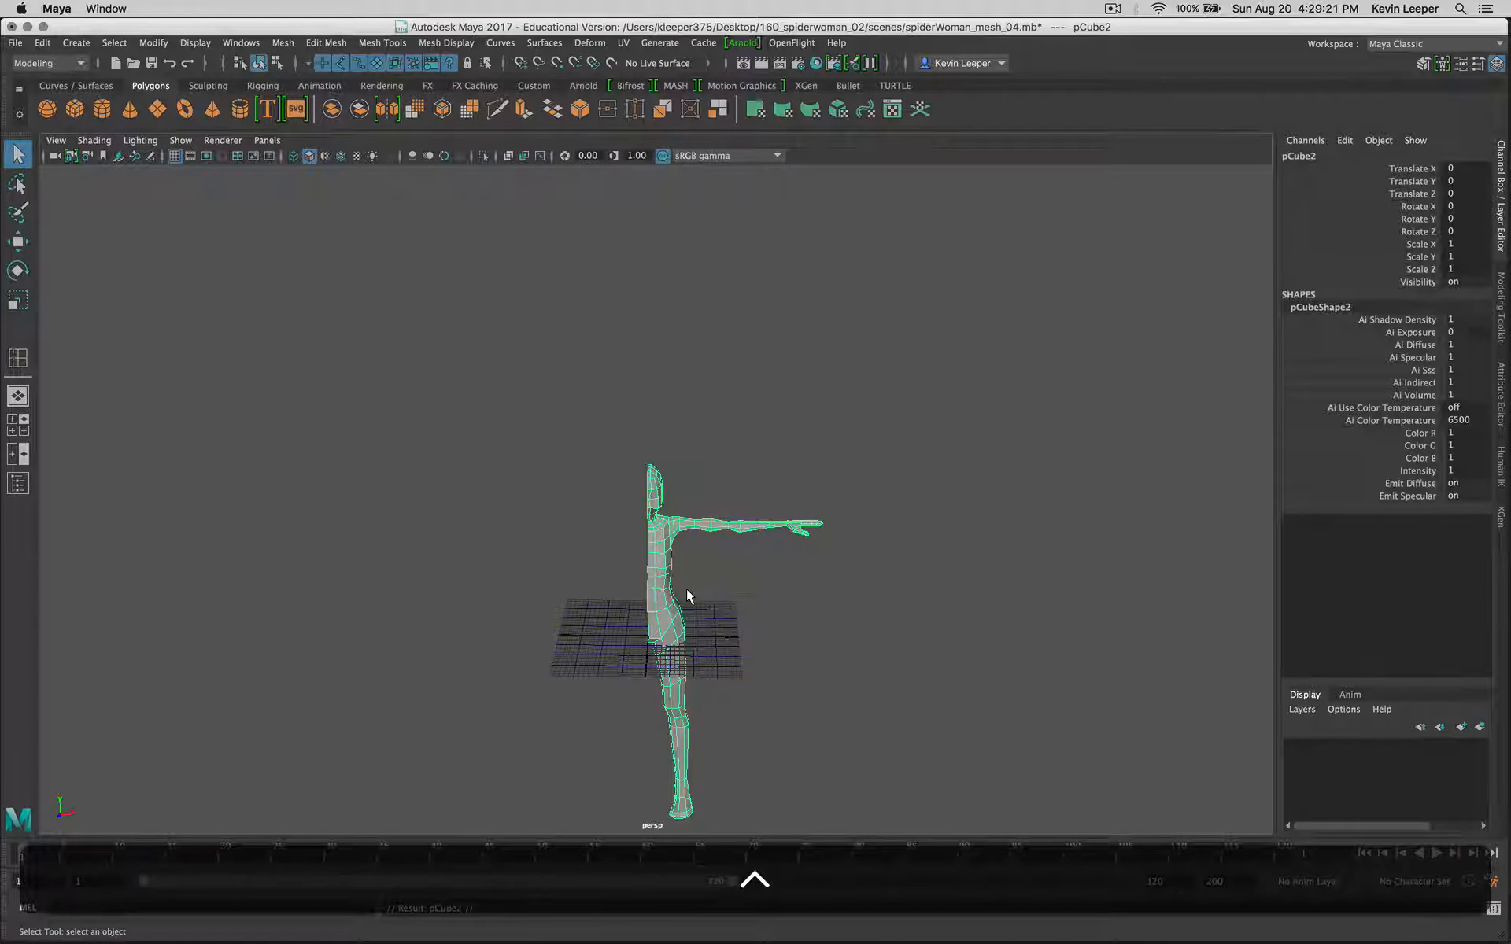
Step: Mirror the duplicated half-body across the centre line by setting its Scale X to -1
{"action": "key", "text": "w"}
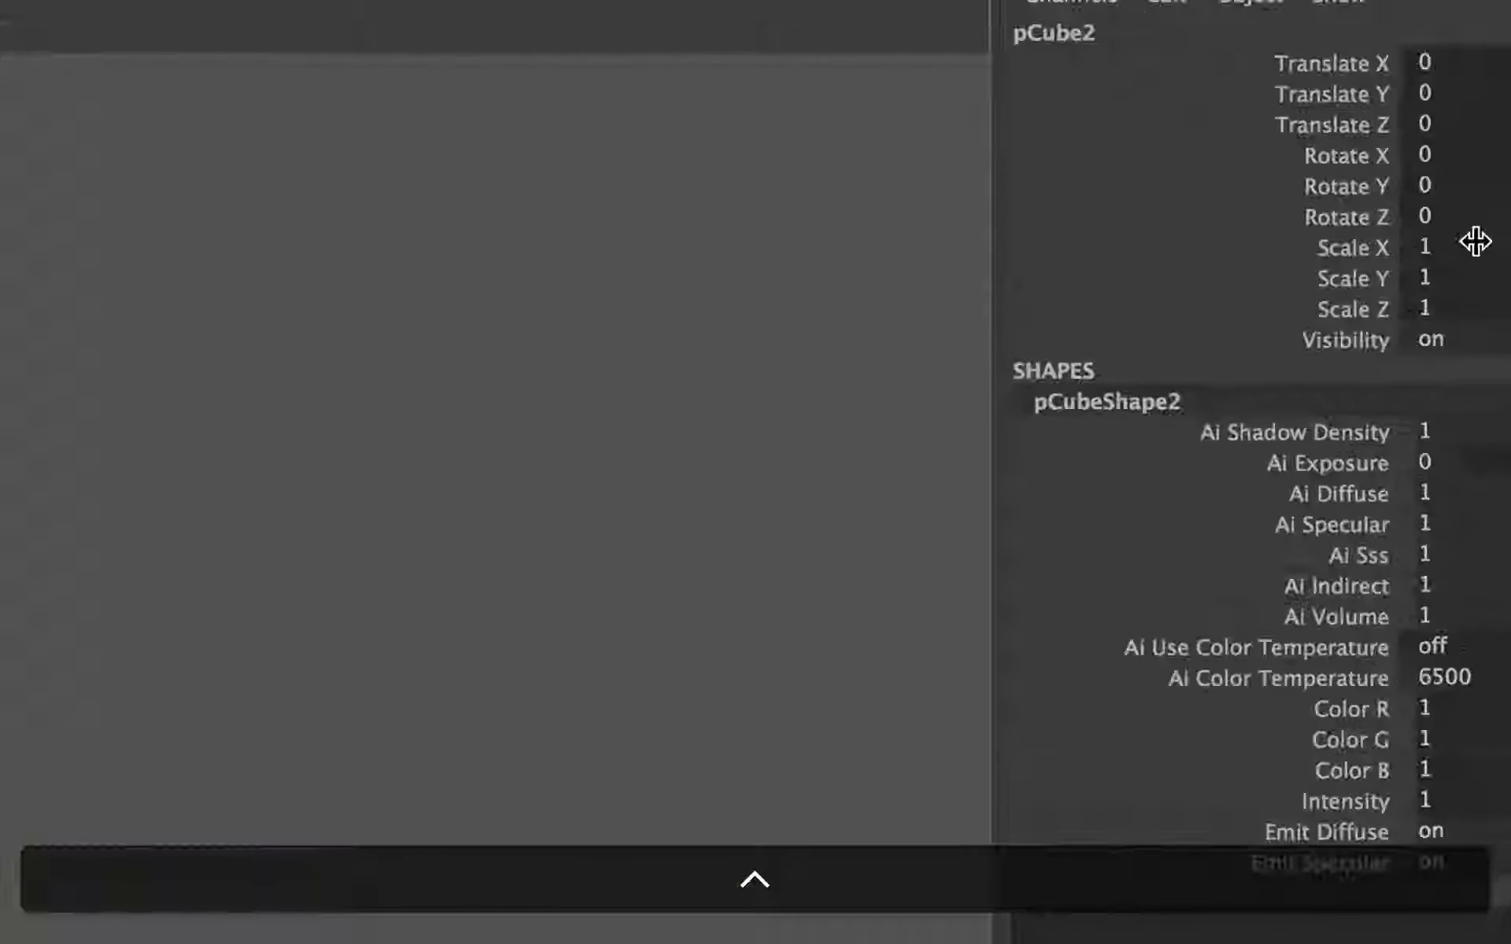
{"action": "left_click", "coordinate": [1463, 248]}
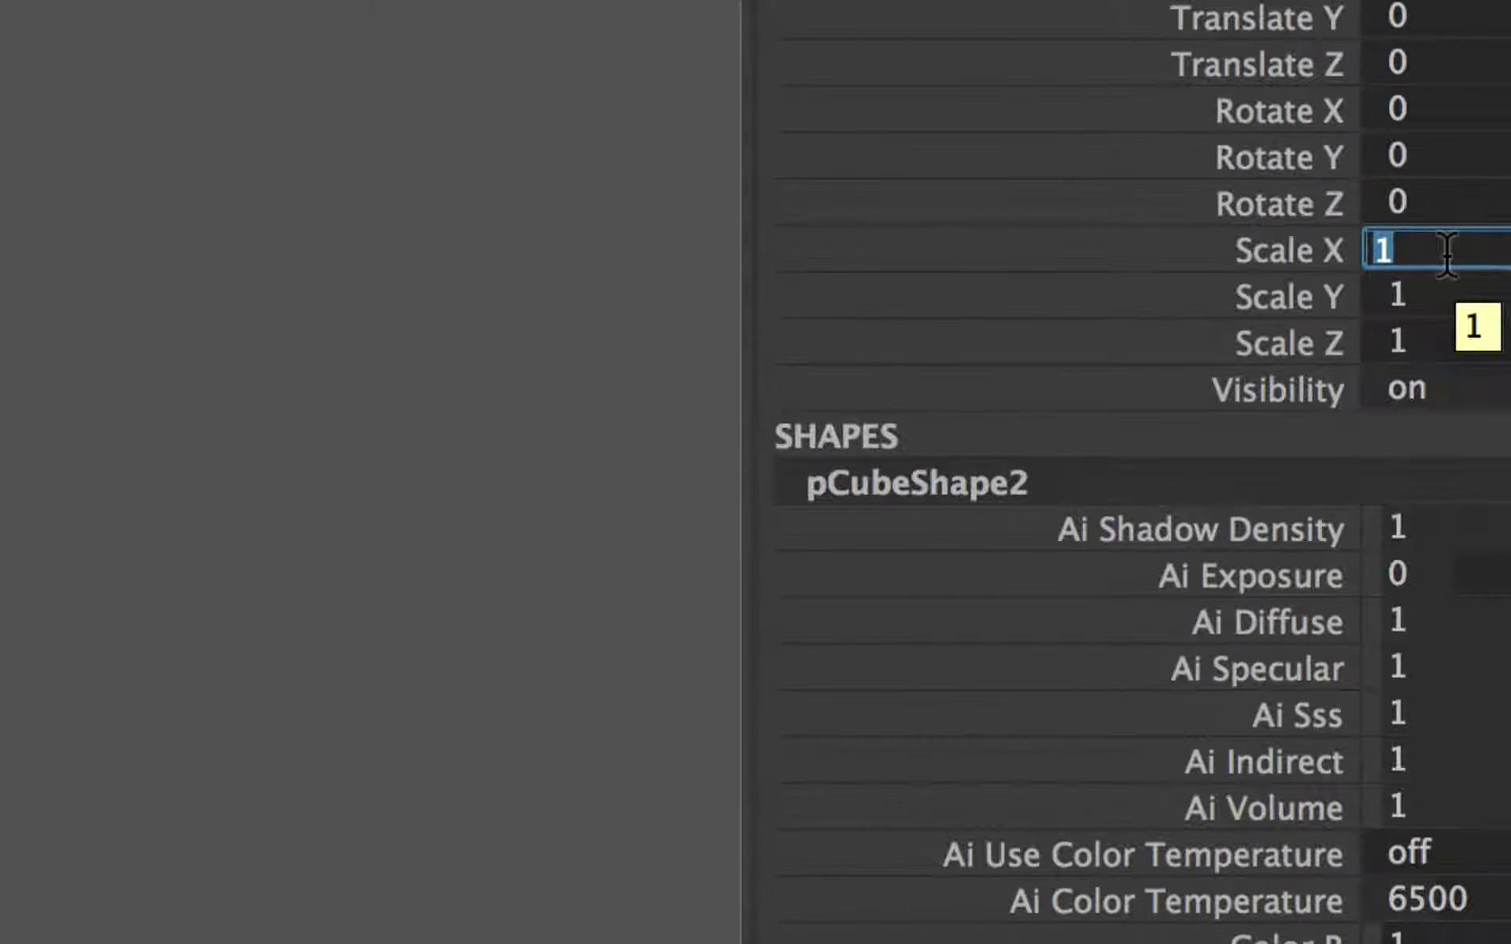
{"action": "type", "text": "-1"}
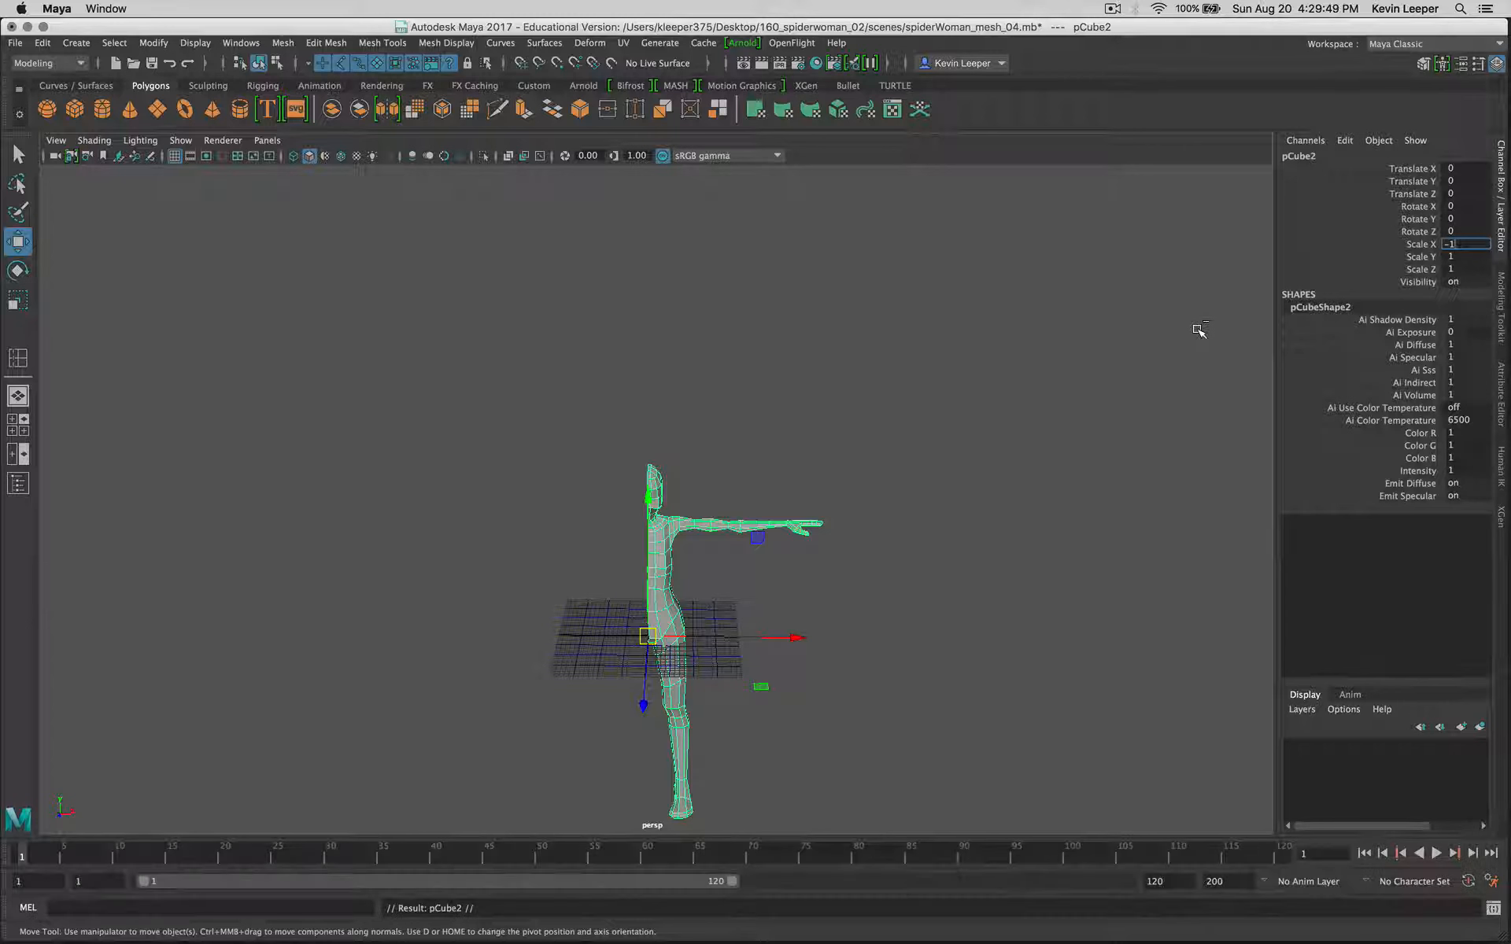
{"action": "key", "text": "Return"}
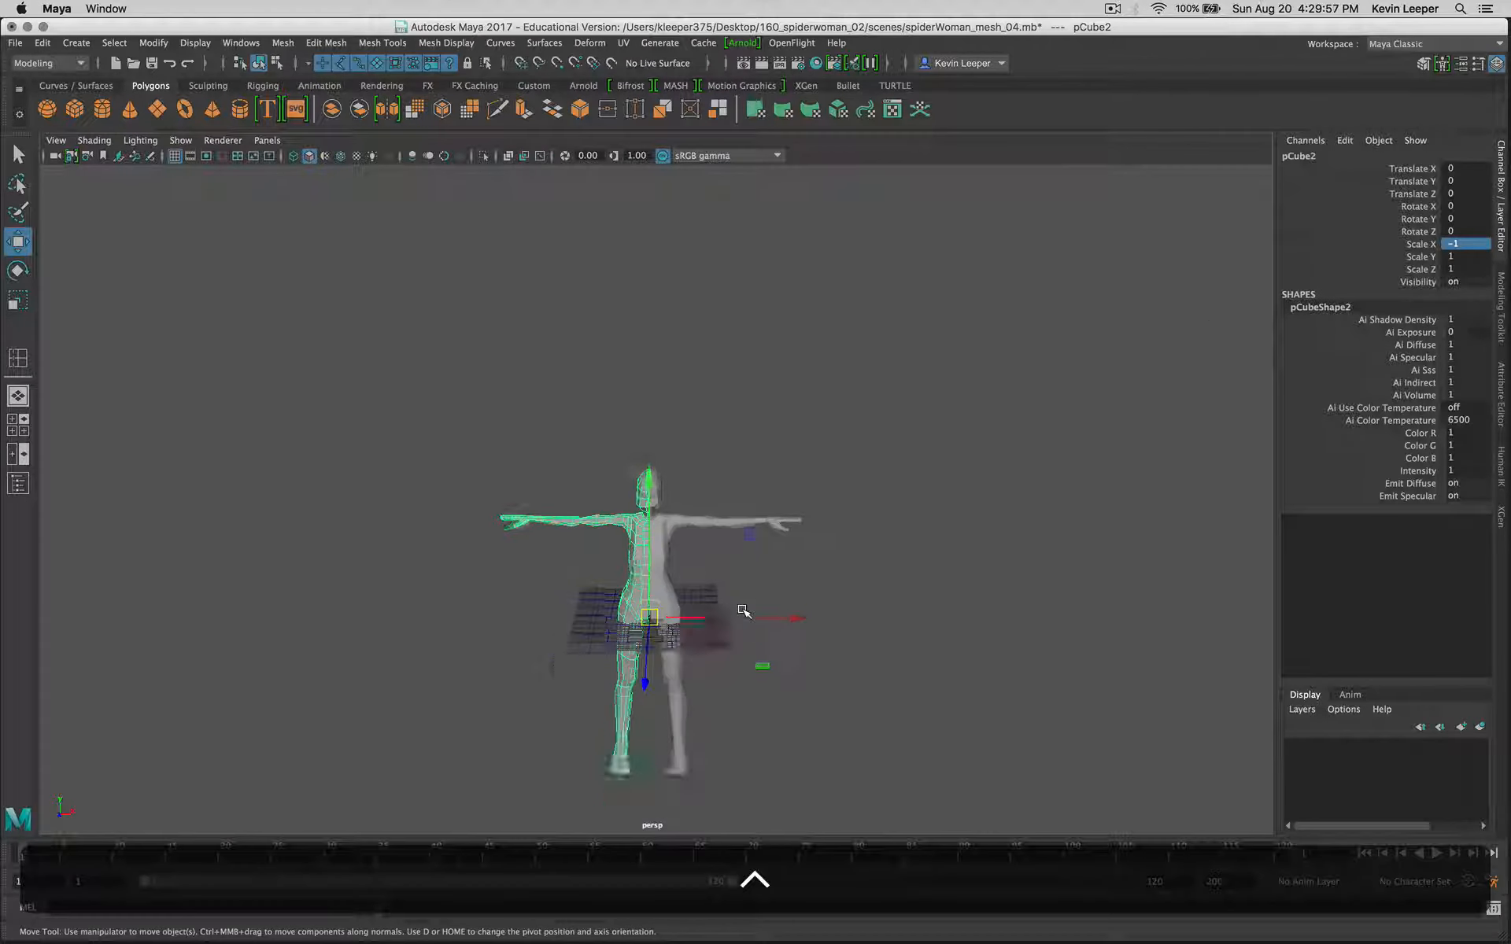
Step: Select both the original and the mirrored body halves and combine them into a single polygon object
{"action": "scroll", "coordinate": [744, 612], "scroll_direction": "up", "scroll_amount": 5}
{"action": "scroll", "coordinate": [743, 612], "scroll_direction": "up", "scroll_amount": 3}
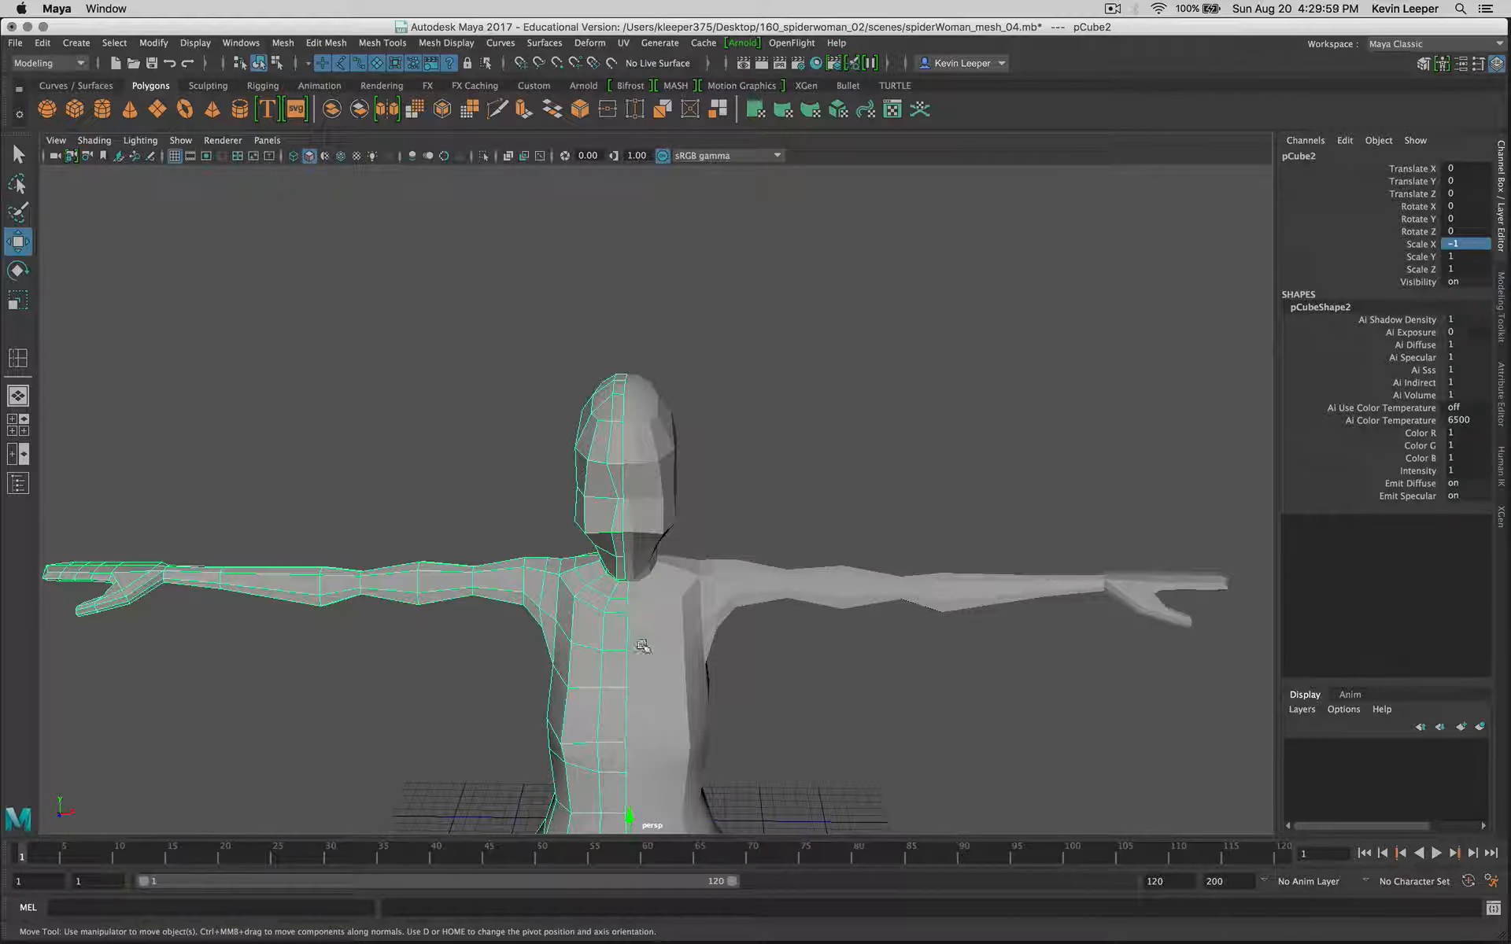
{"action": "left_click", "coordinate": [686, 532]}
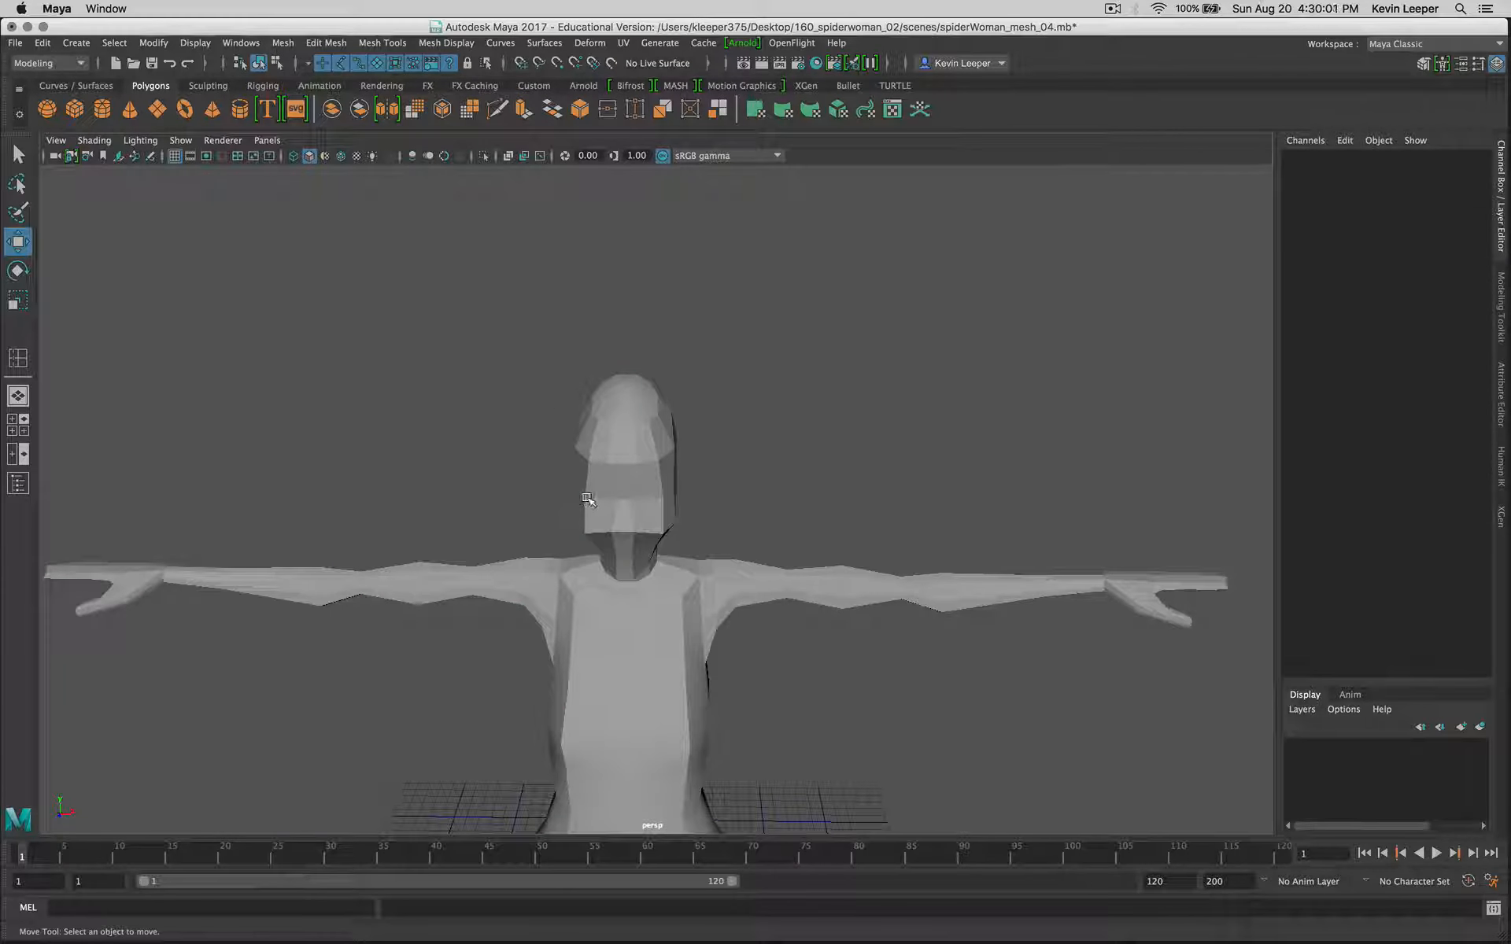
{"action": "left_click", "coordinate": [578, 529]}
{"action": "left_click", "coordinate": [659, 618]}
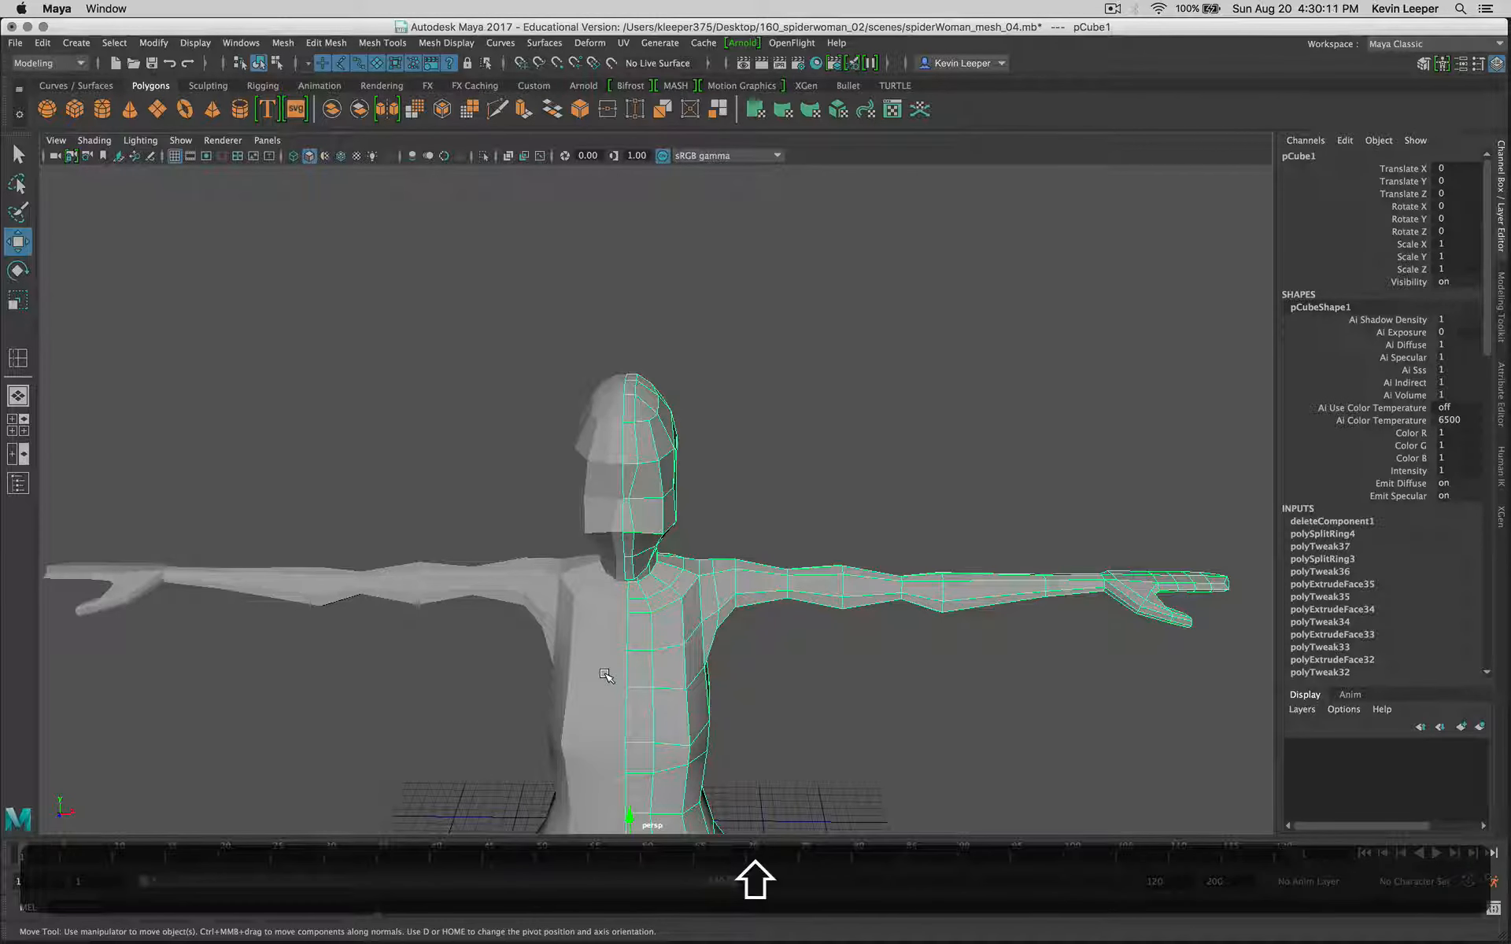
{"action": "key", "text": "ctrl+shift+d"}
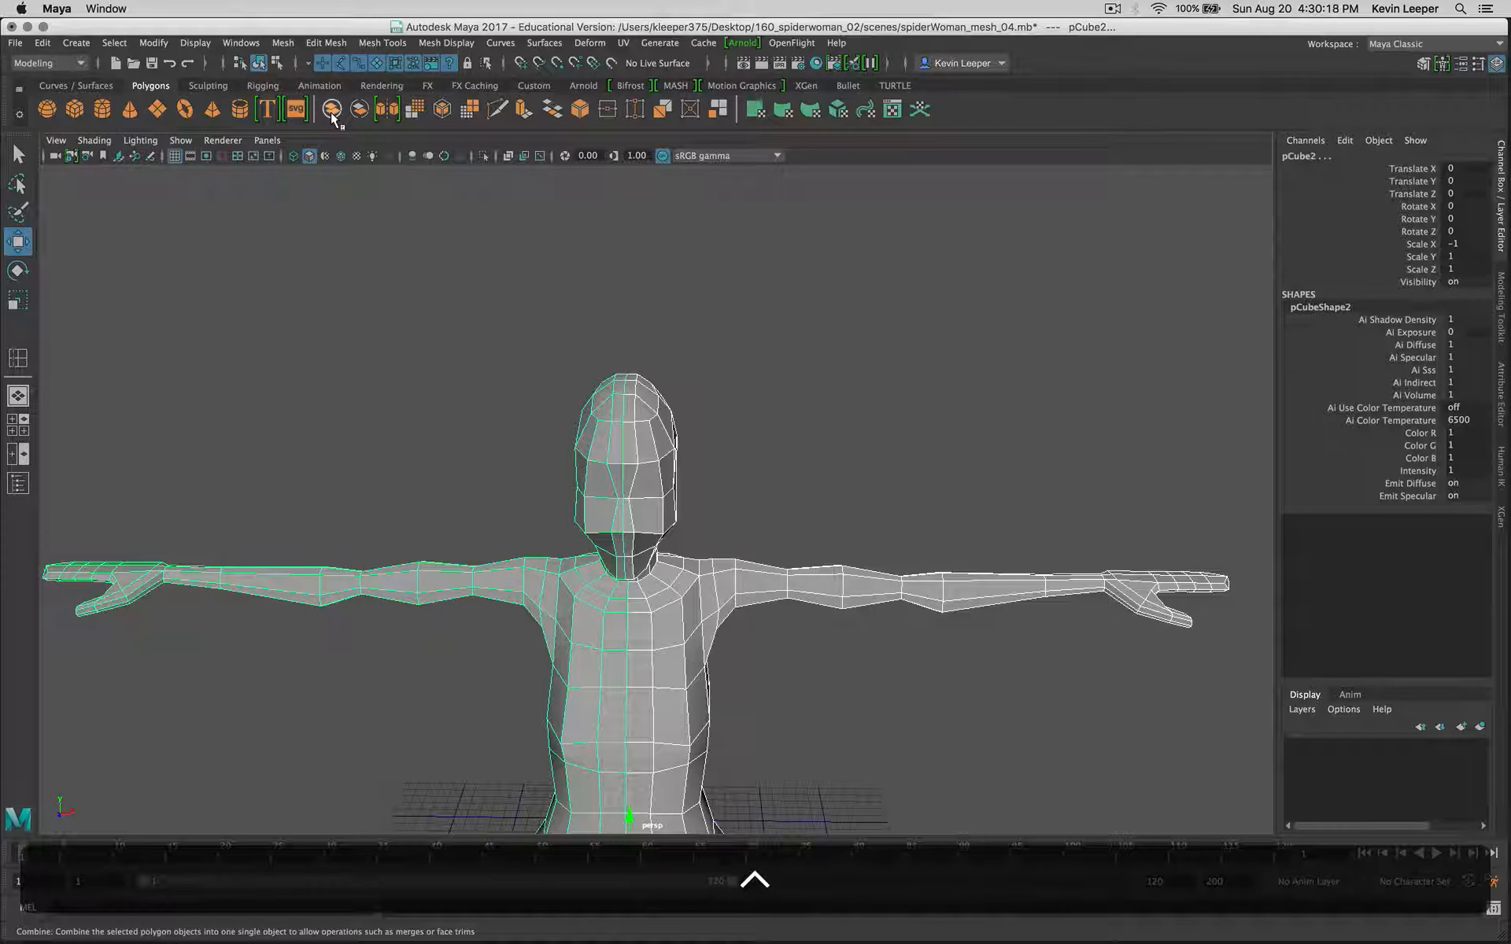
{"action": "left_click", "coordinate": [330, 112]}
{"action": "key", "text": "r"}
{"action": "left_click", "coordinate": [684, 432]}
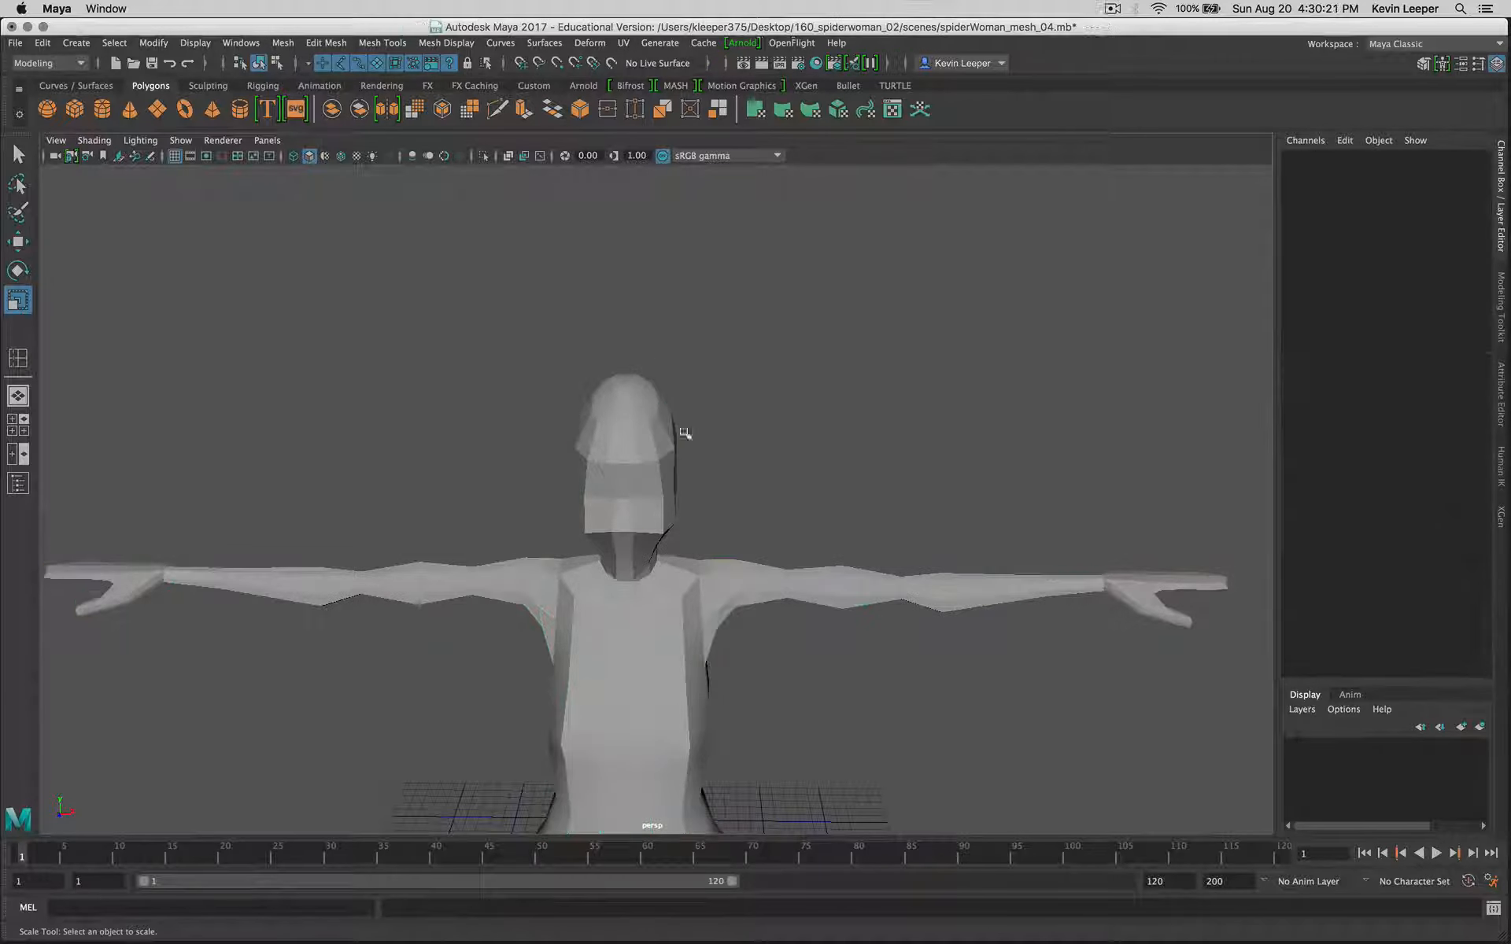
{"action": "left_click", "coordinate": [671, 466]}
{"action": "left_click", "coordinate": [757, 442]}
{"action": "left_click", "coordinate": [654, 497]}
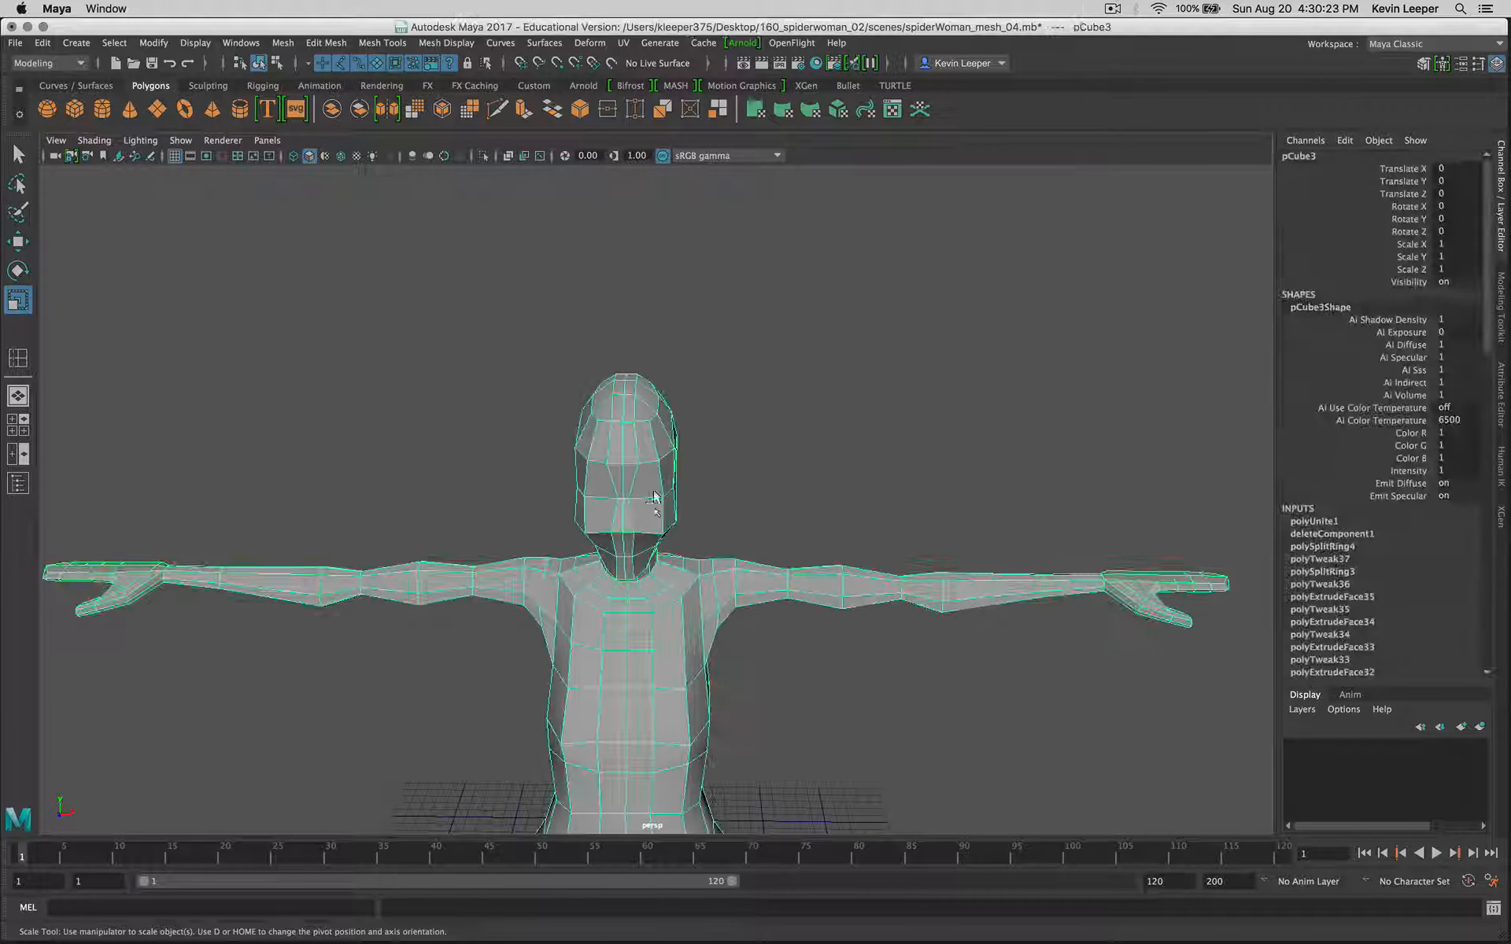
Step: Test the unmerged centre seam by moving the centre vertex of the upper chest sideways, and undo the move
{"action": "right_click_drag", "start_coordinate": [644, 655], "coordinate": [578, 475]}
{"action": "scroll", "coordinate": [641, 656], "scroll_direction": "down", "scroll_amount": 5}
{"action": "scroll", "coordinate": [642, 657], "scroll_direction": "up", "scroll_amount": 5}
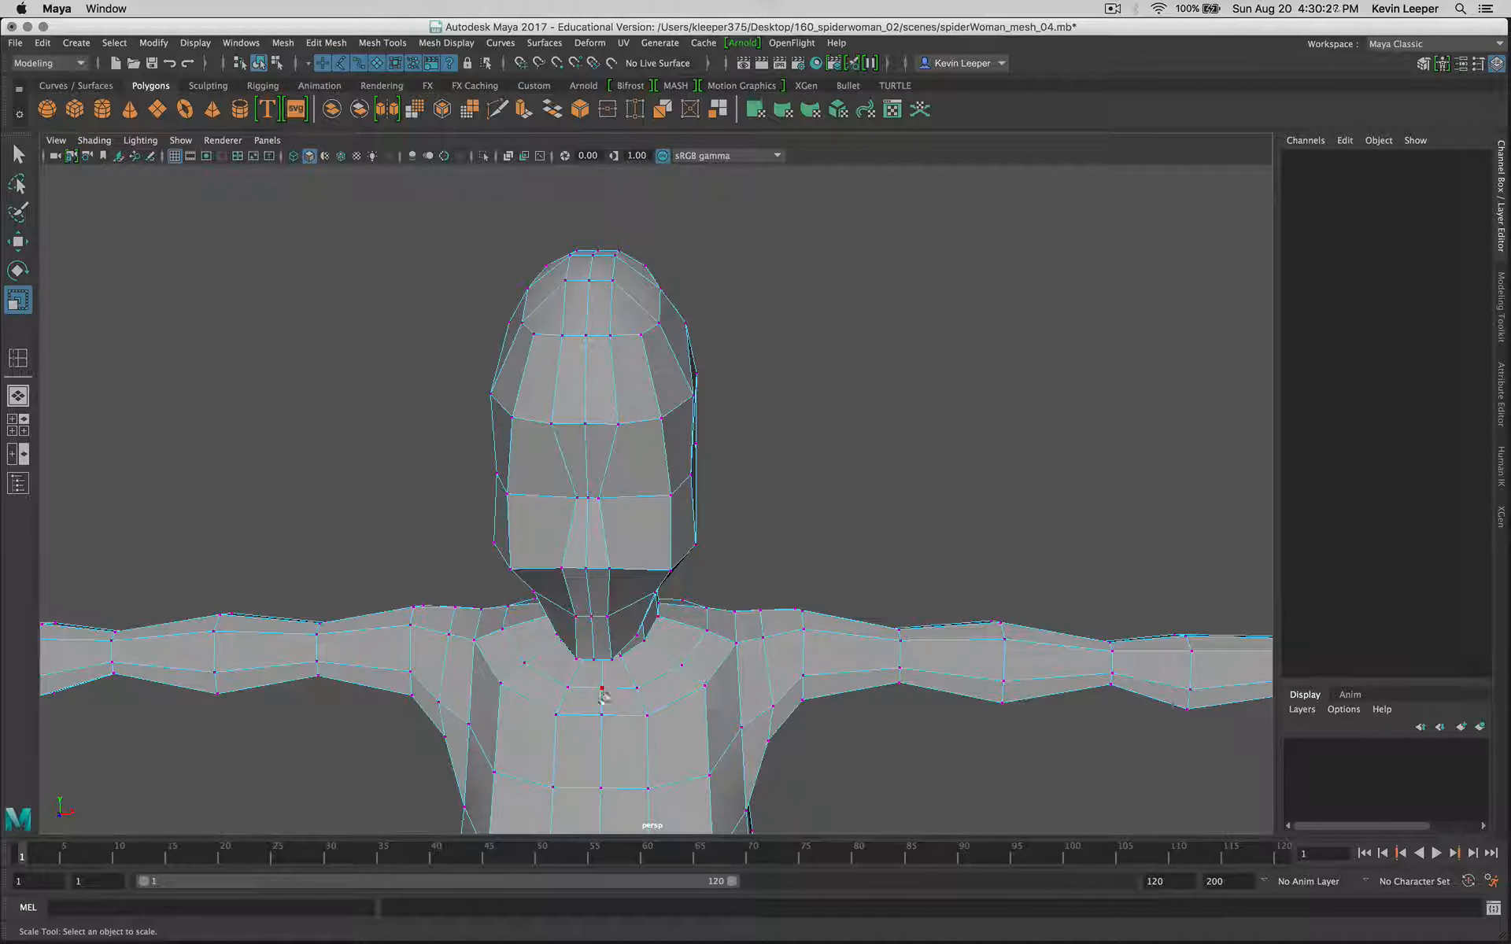
{"action": "left_click", "coordinate": [601, 712]}
{"action": "key", "text": "w"}
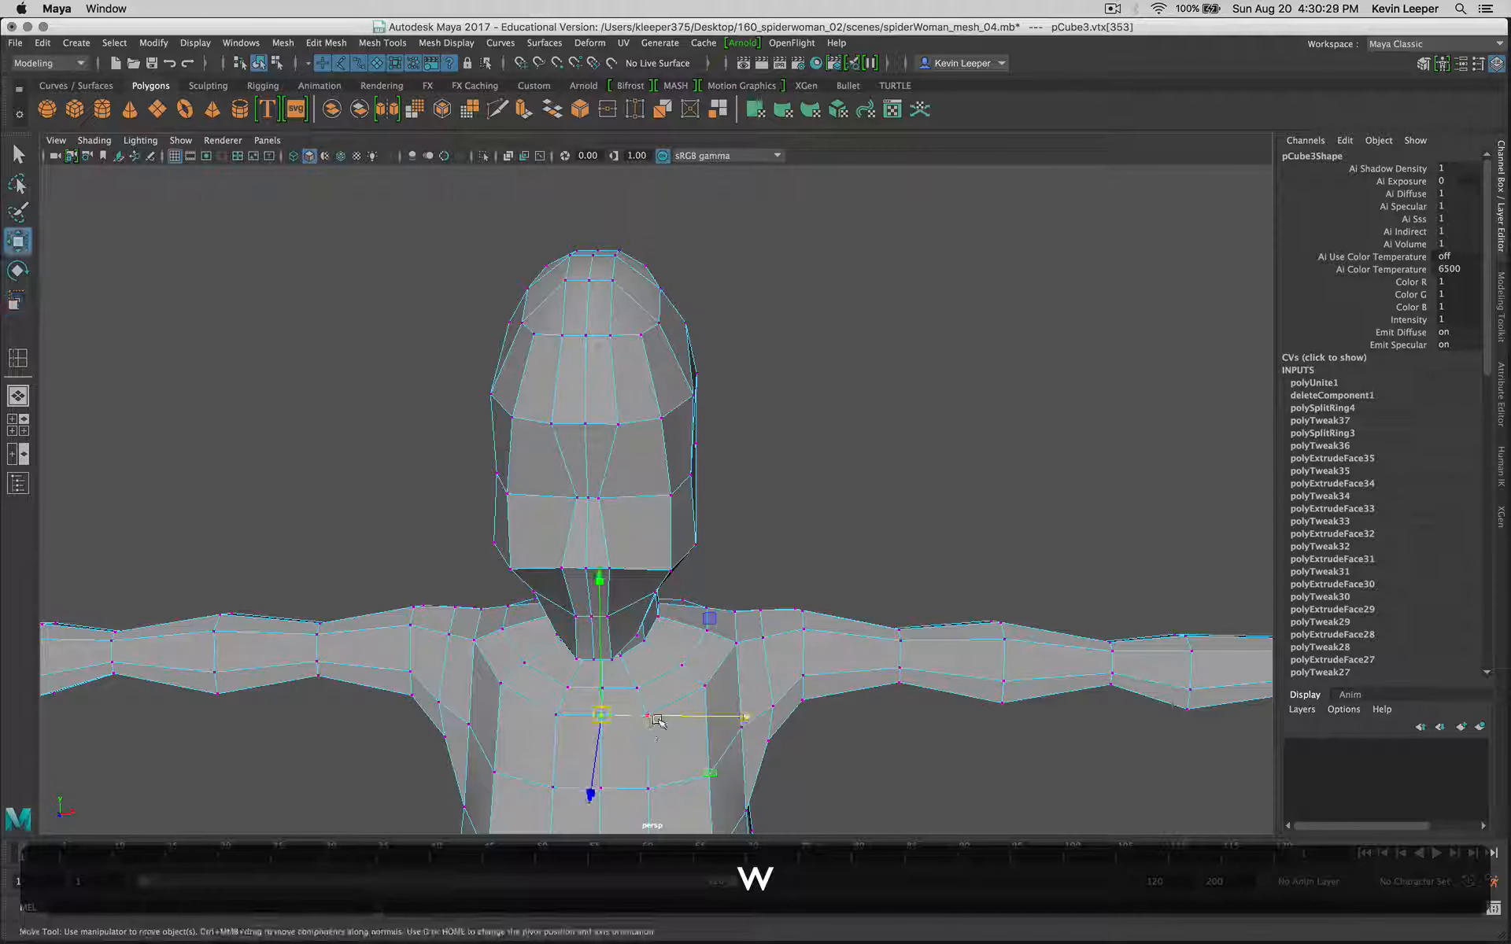
{"action": "left_click_drag", "start_coordinate": [658, 715], "coordinate": [723, 714]}
{"action": "key", "text": "z"}
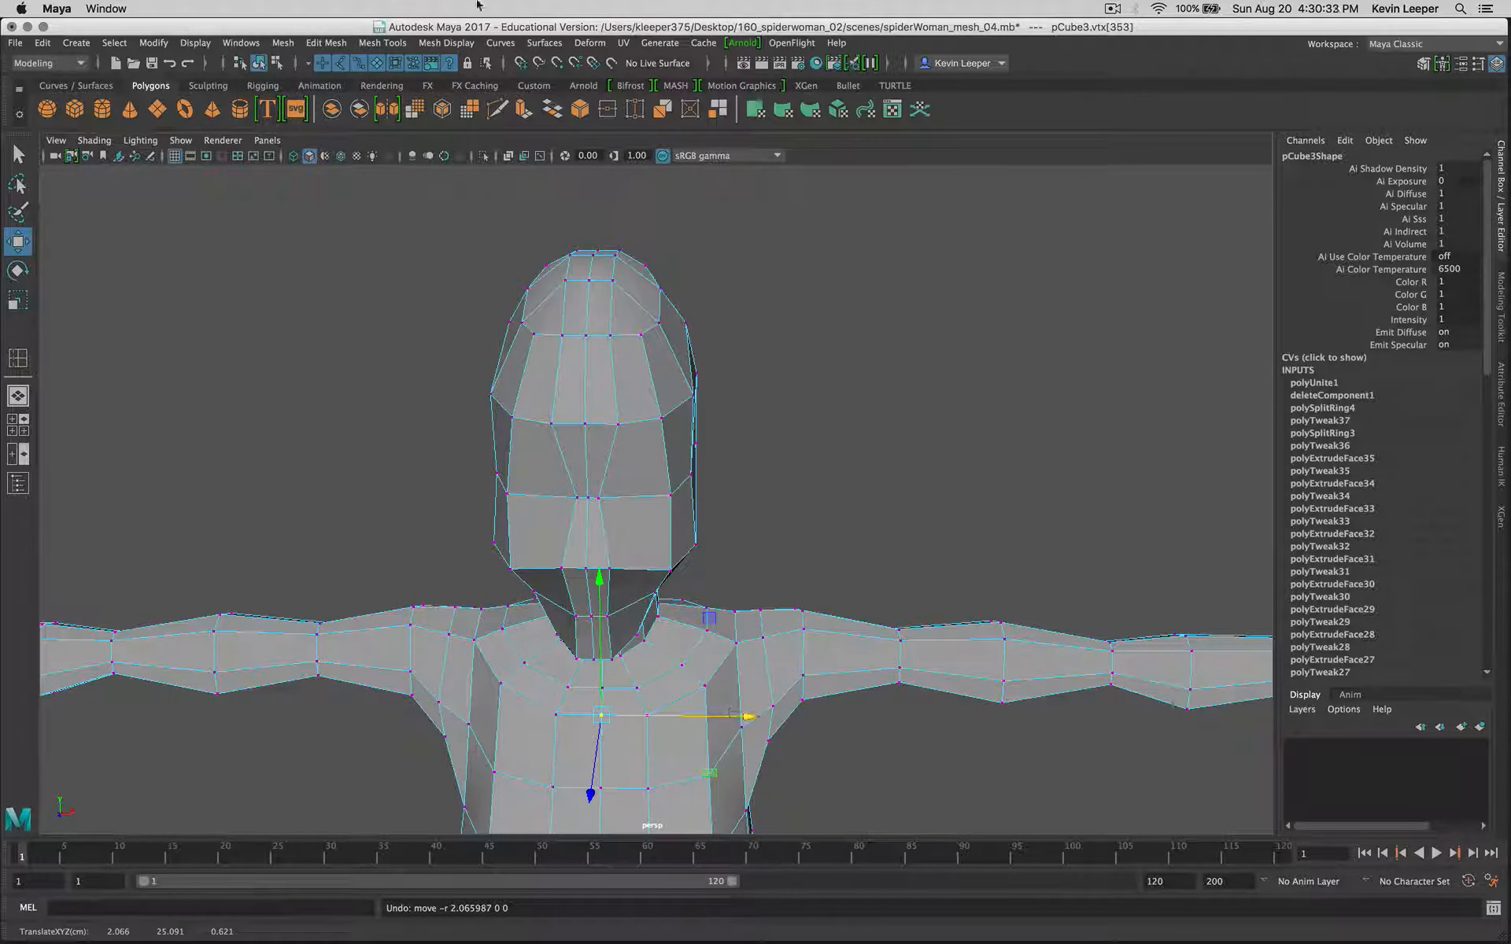
Step: Return to object selection and merge the coincident vertices of the whole combined body mesh with the Merge command
{"action": "left_click", "coordinate": [277, 63]}
{"action": "left_click", "coordinate": [259, 64]}
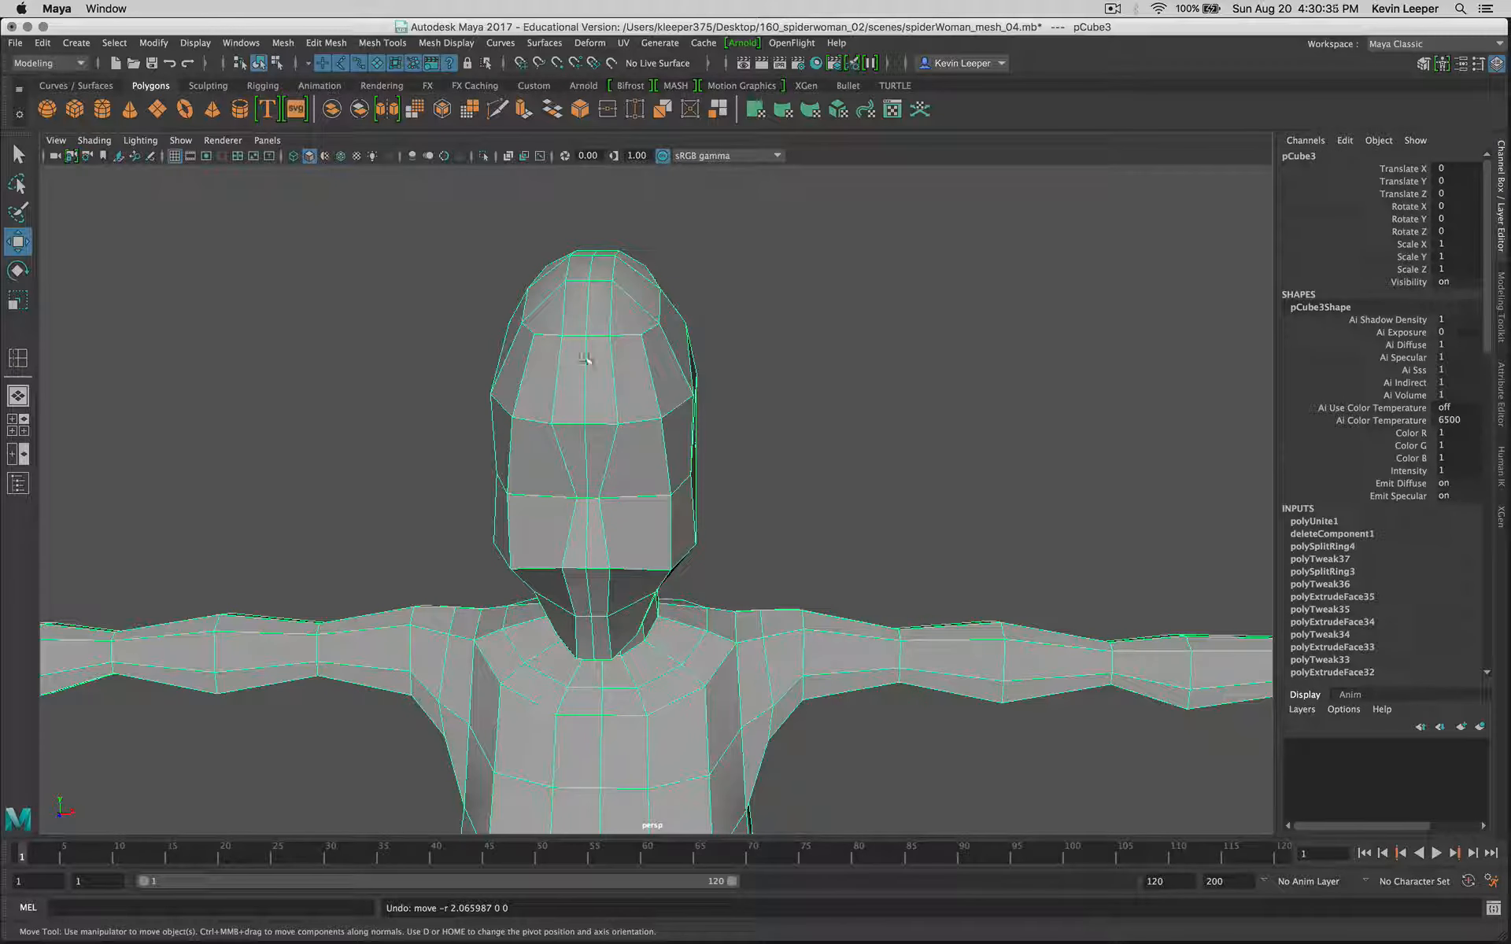
{"action": "left_click_drag", "start_coordinate": [756, 476], "coordinate": [790, 451], "text": "alt"}
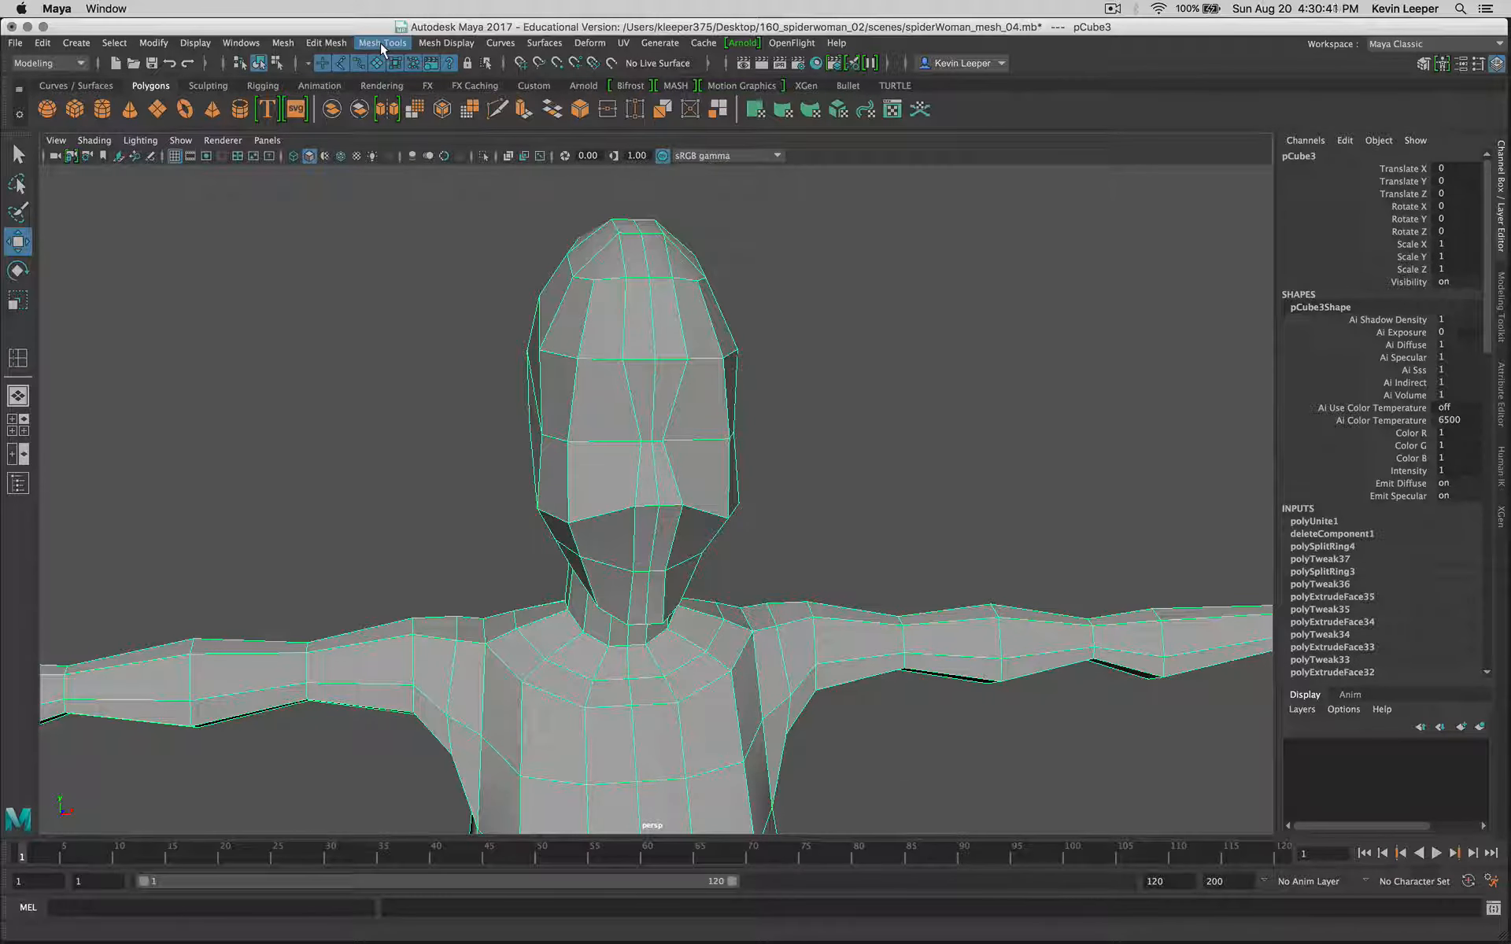
{"action": "left_click", "coordinate": [344, 44]}
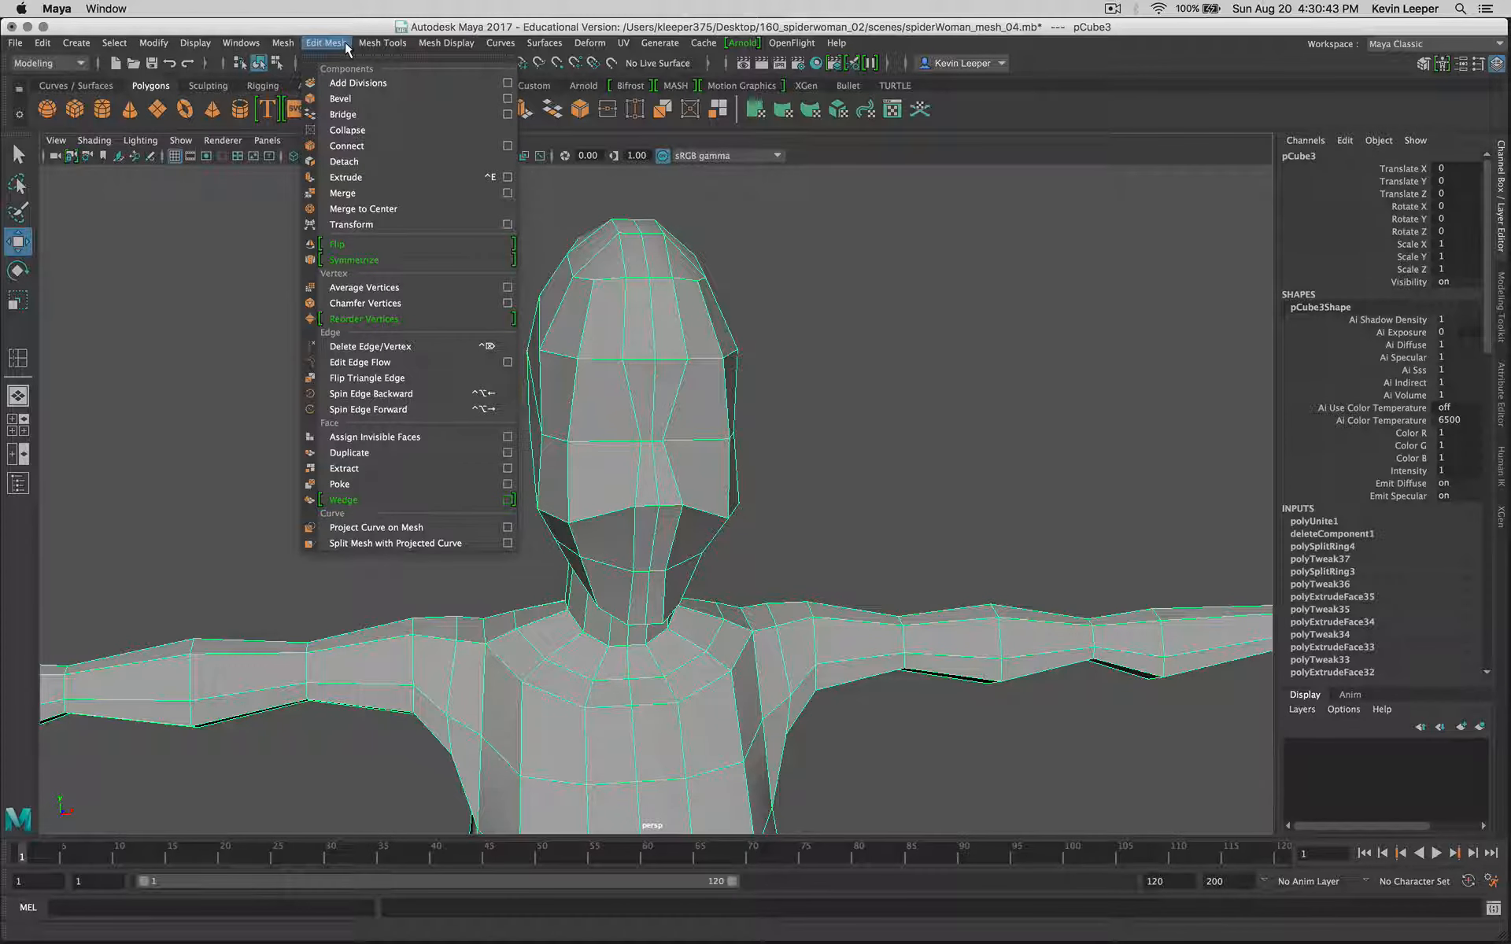
{"action": "left_click", "coordinate": [368, 199]}
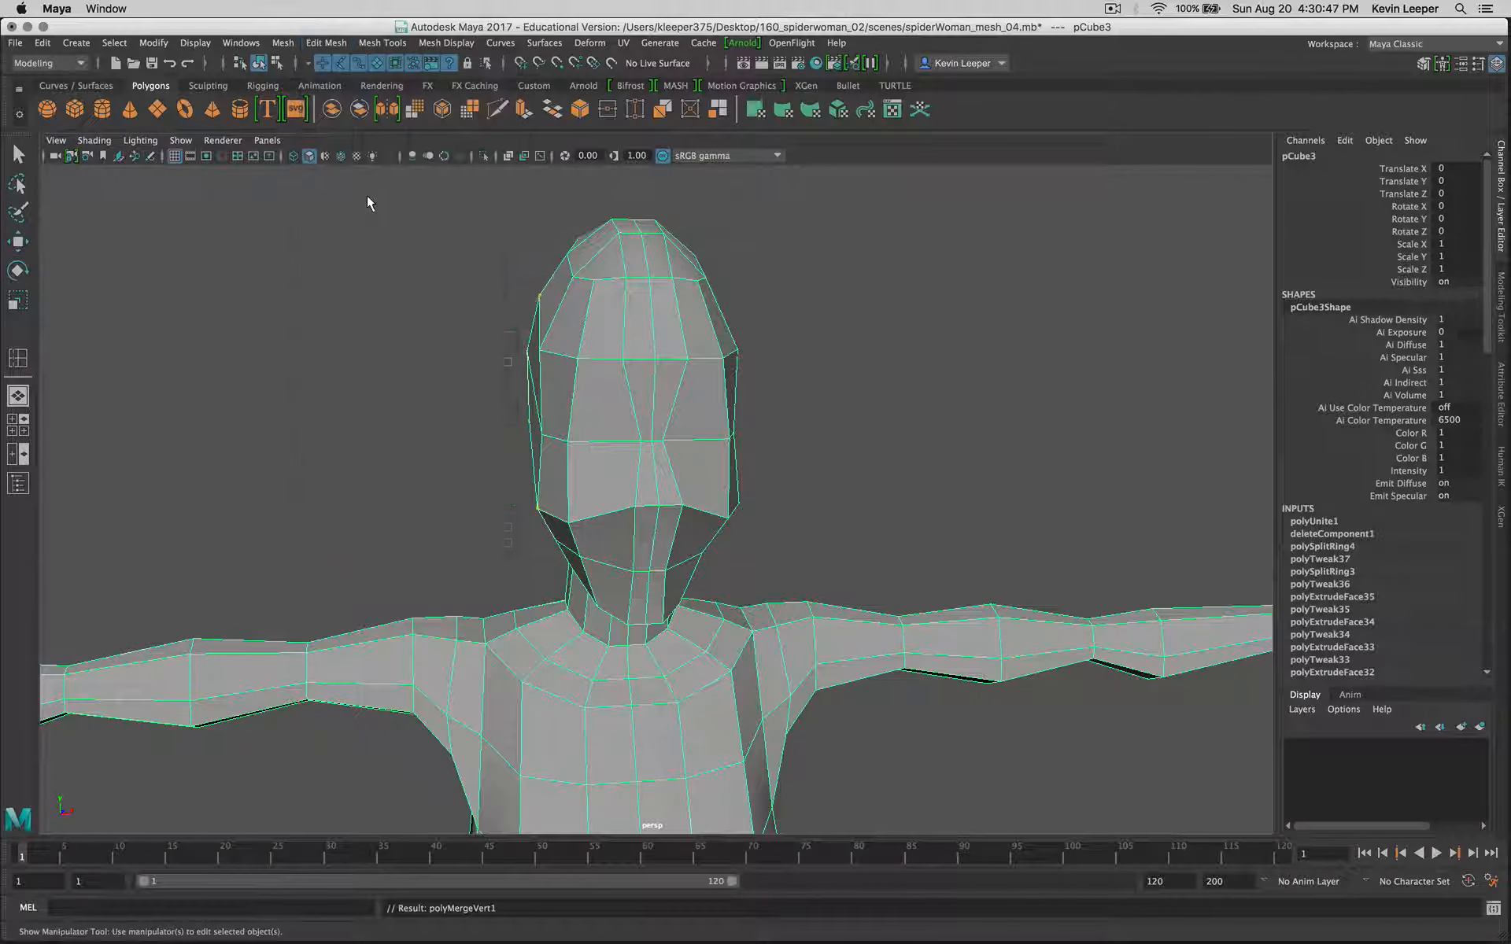
{"action": "left_click", "coordinate": [816, 454]}
Step: Examine the centre seam of the merged body from the head down to the crotch
{"action": "scroll", "coordinate": [815, 450], "scroll_direction": "up", "scroll_amount": 2}
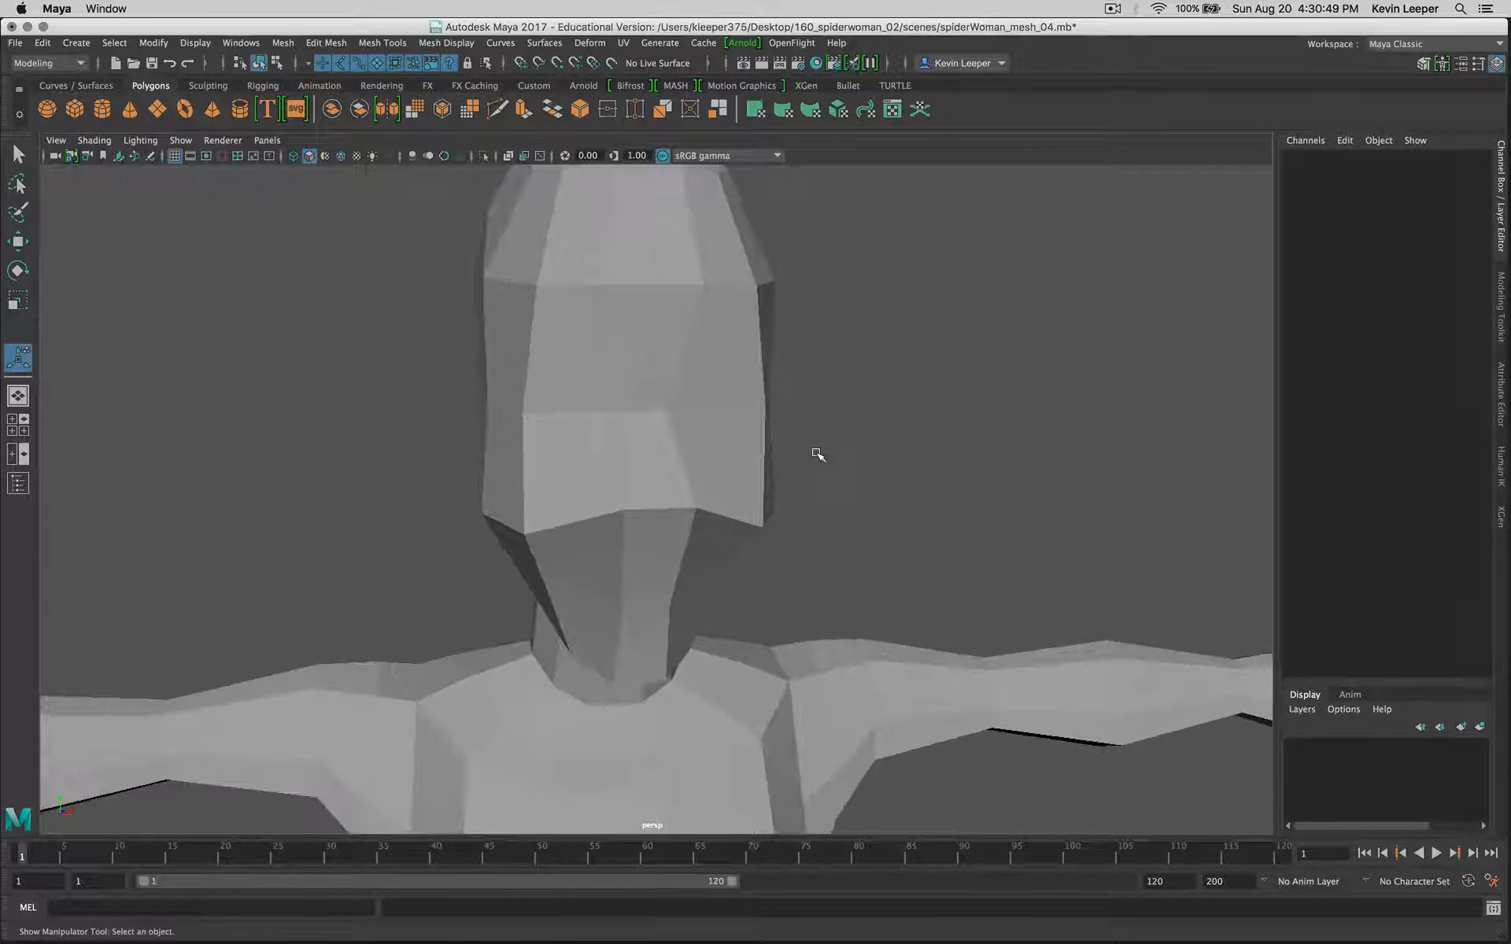
{"action": "scroll", "coordinate": [815, 451], "scroll_direction": "down", "scroll_amount": 8}
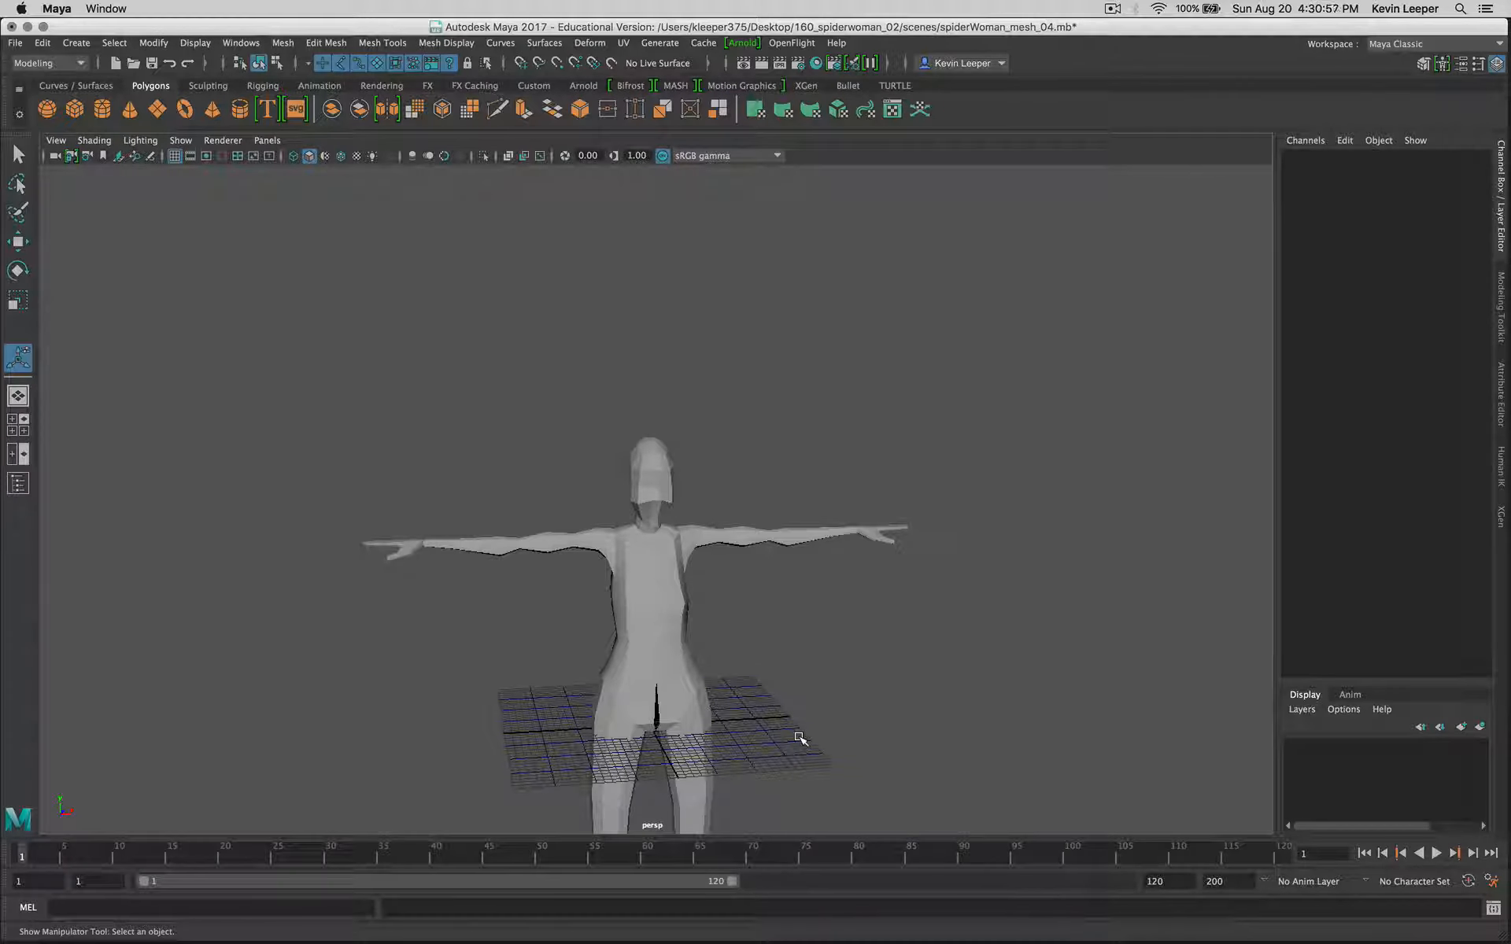
{"action": "left_click", "coordinate": [704, 701]}
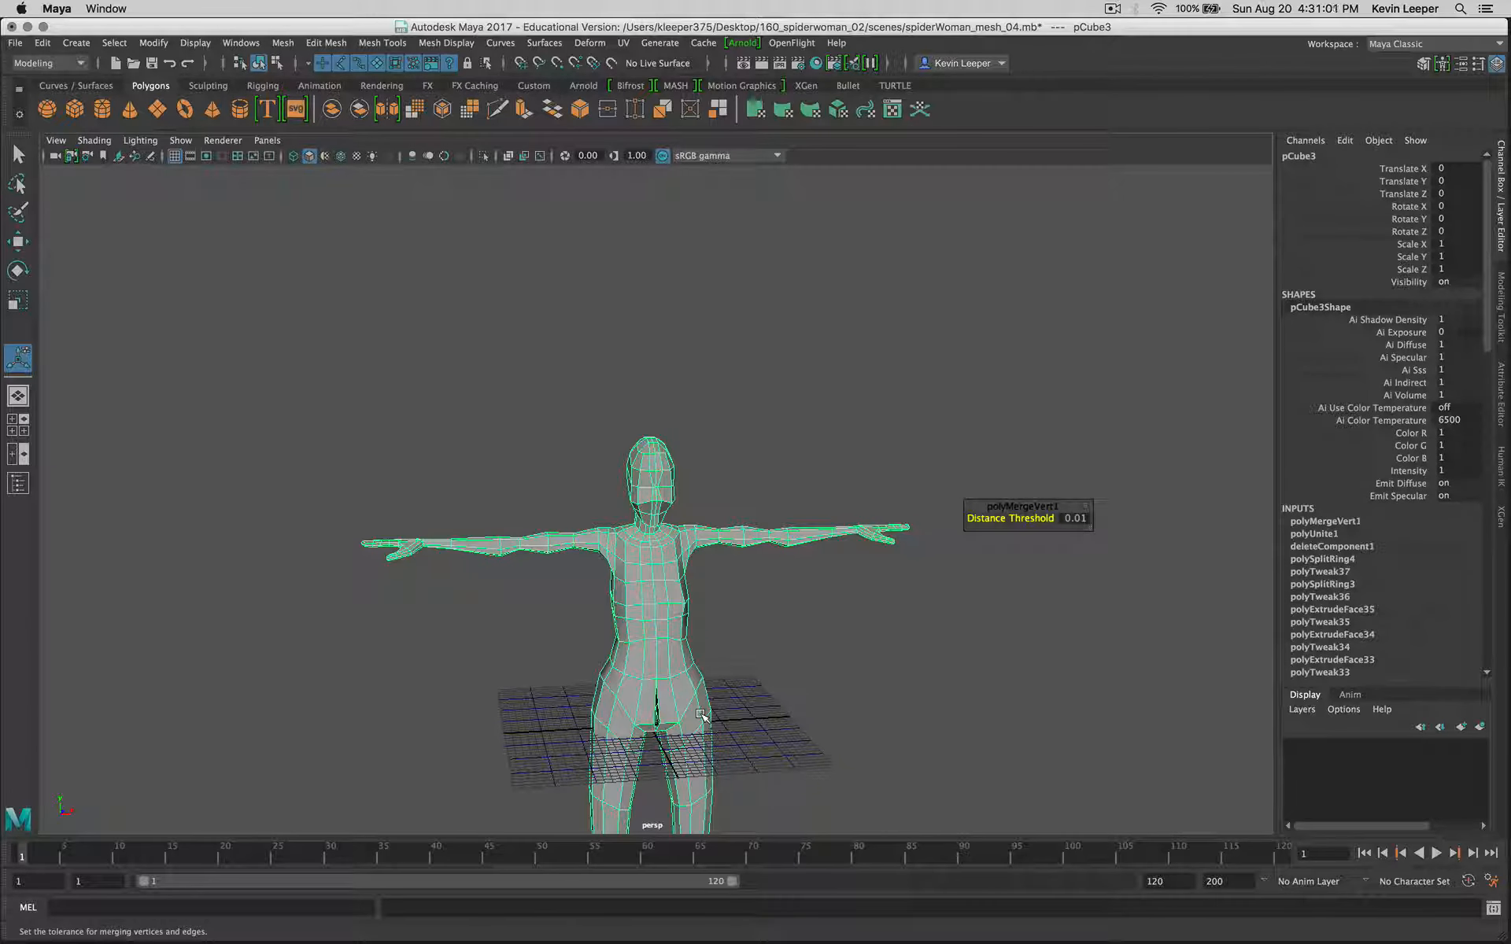
{"action": "middle_click_drag", "start_coordinate": [661, 738], "coordinate": [675, 572], "text": "alt"}
{"action": "scroll", "coordinate": [675, 574], "scroll_direction": "down", "scroll_amount": 2, "text": "alt"}
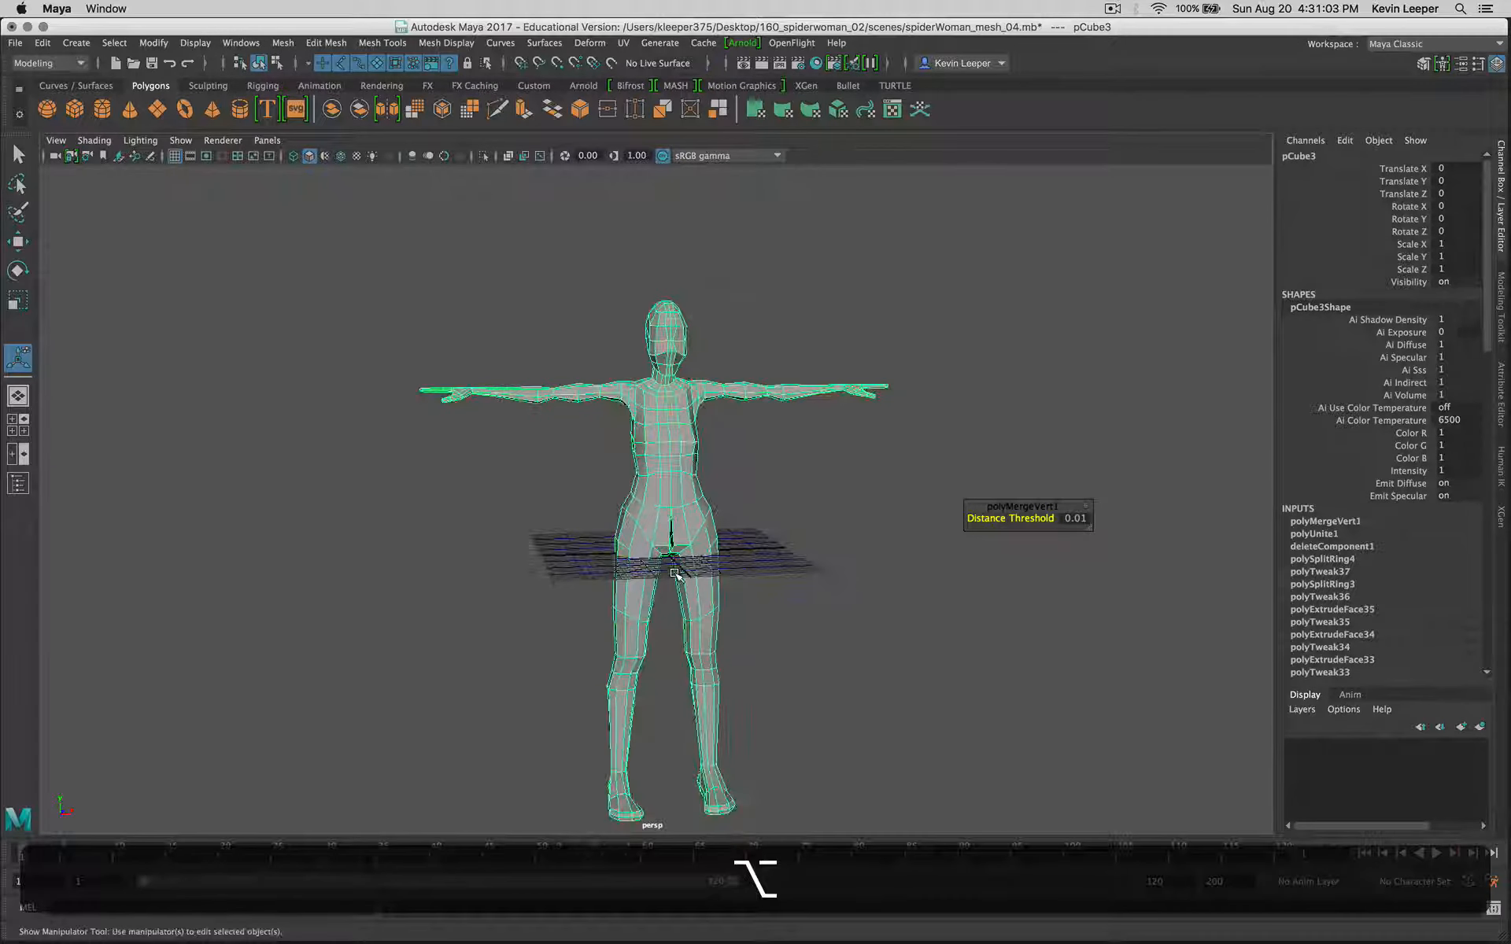
{"action": "scroll", "coordinate": [675, 574], "scroll_direction": "up", "scroll_amount": 8, "text": "alt"}
{"action": "left_click_drag", "start_coordinate": [675, 575], "coordinate": [745, 607], "text": "alt"}
{"action": "middle_click_drag", "start_coordinate": [745, 606], "coordinate": [733, 502], "text": "alt"}
{"action": "right_click_drag", "start_coordinate": [734, 502], "coordinate": [781, 539], "text": "alt"}
{"action": "left_click_drag", "start_coordinate": [781, 539], "coordinate": [632, 540], "text": "alt"}
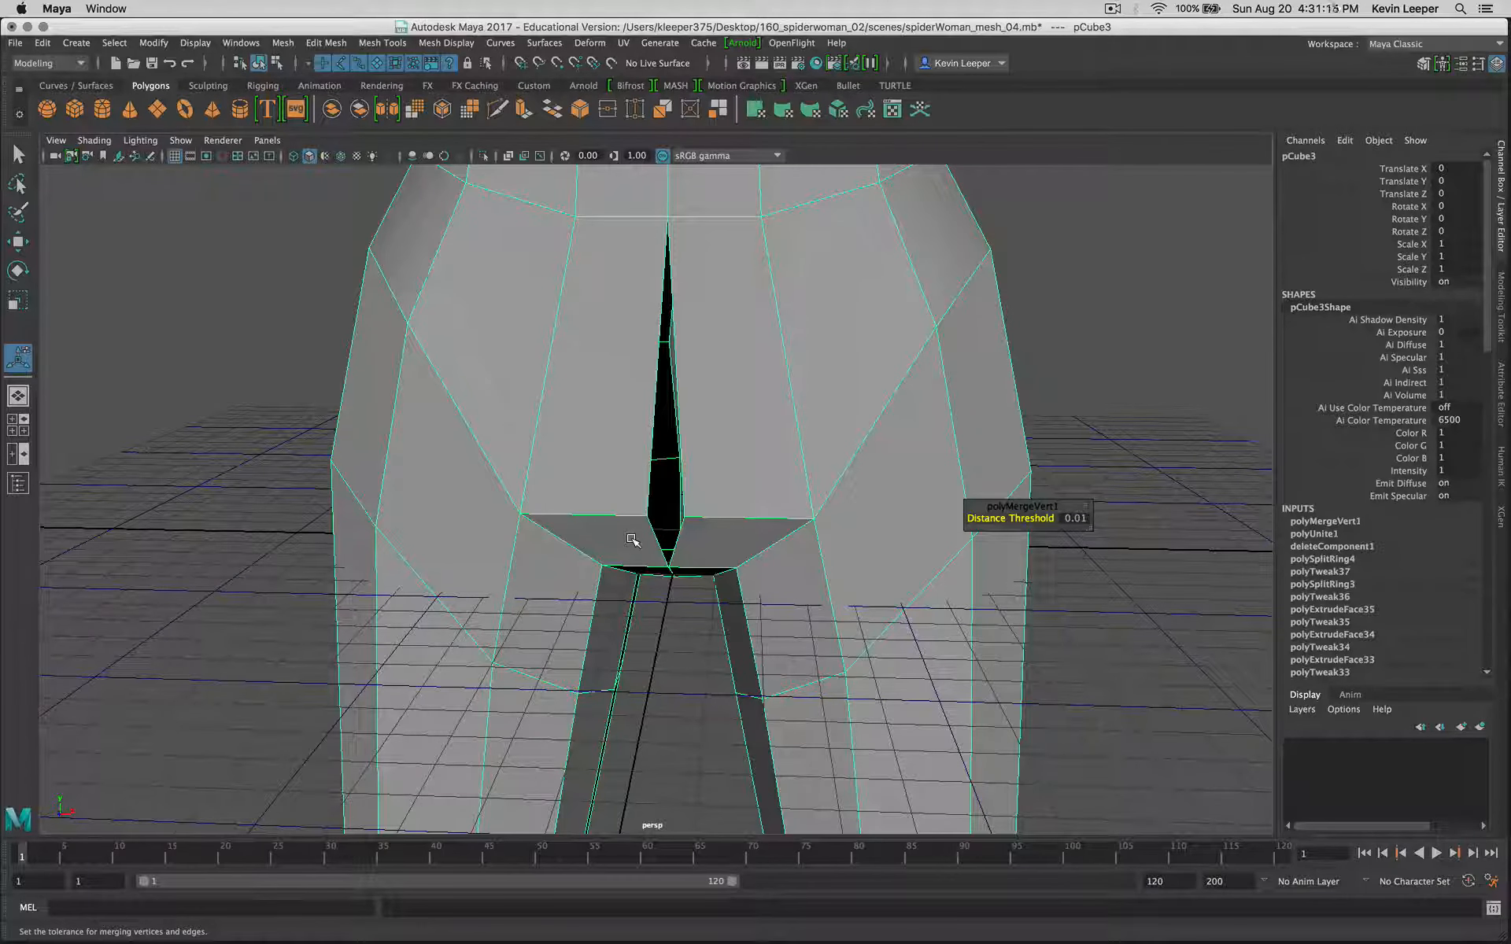
Step: Try to scale the two opposing vertices at the lower front of the crotch gap together along X, and undo it
{"action": "right_click_drag", "start_coordinate": [747, 520], "coordinate": [669, 497]}
{"action": "left_click", "coordinate": [681, 519]}
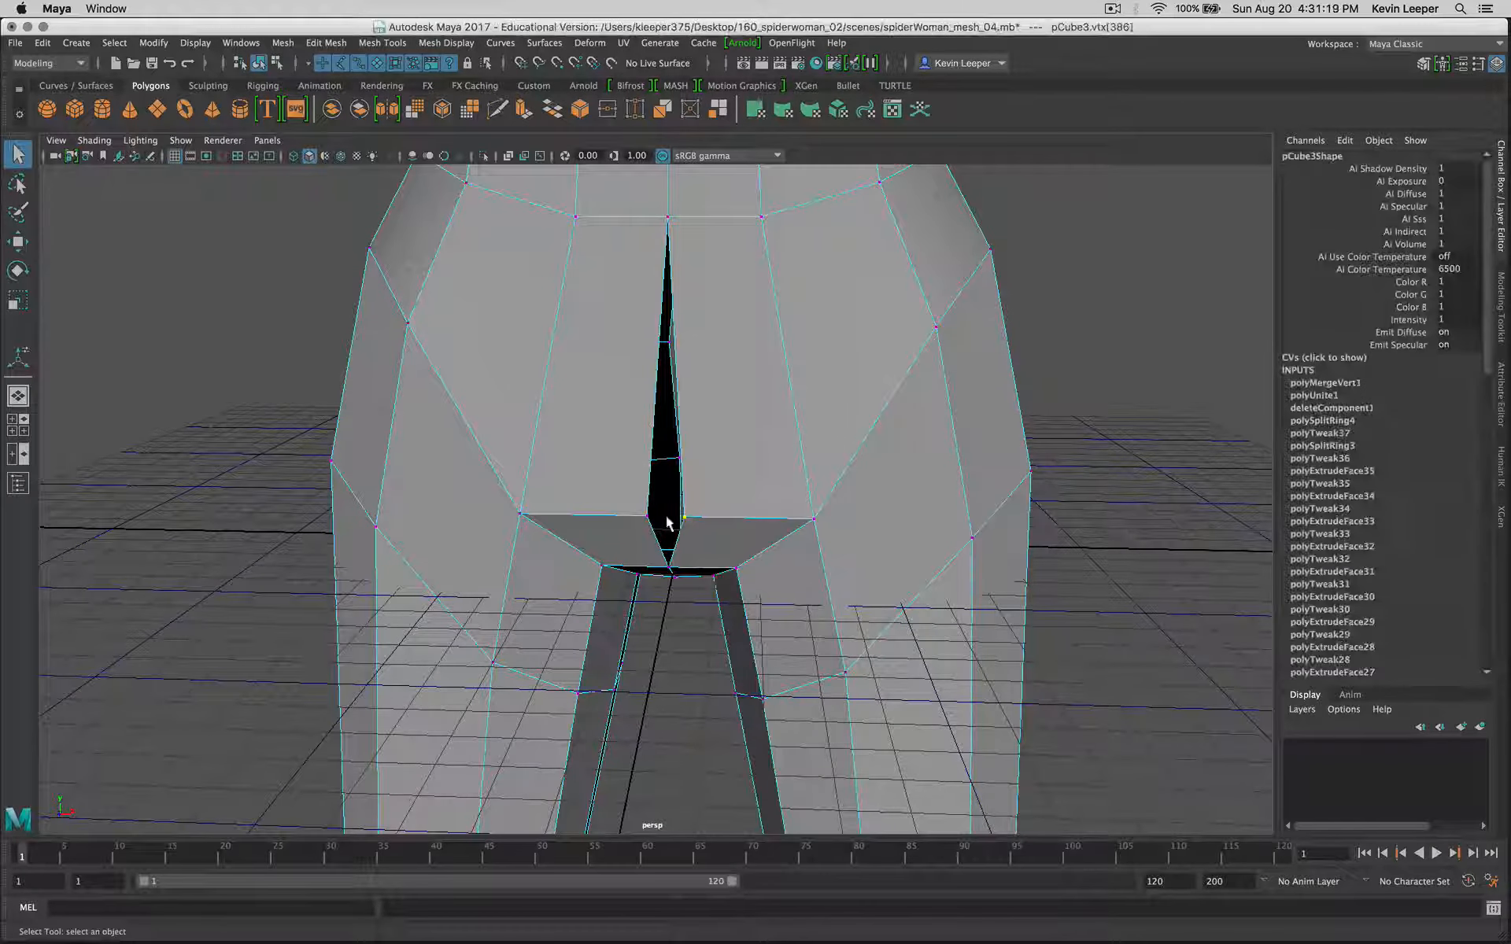
{"action": "key", "text": "shift+r"}
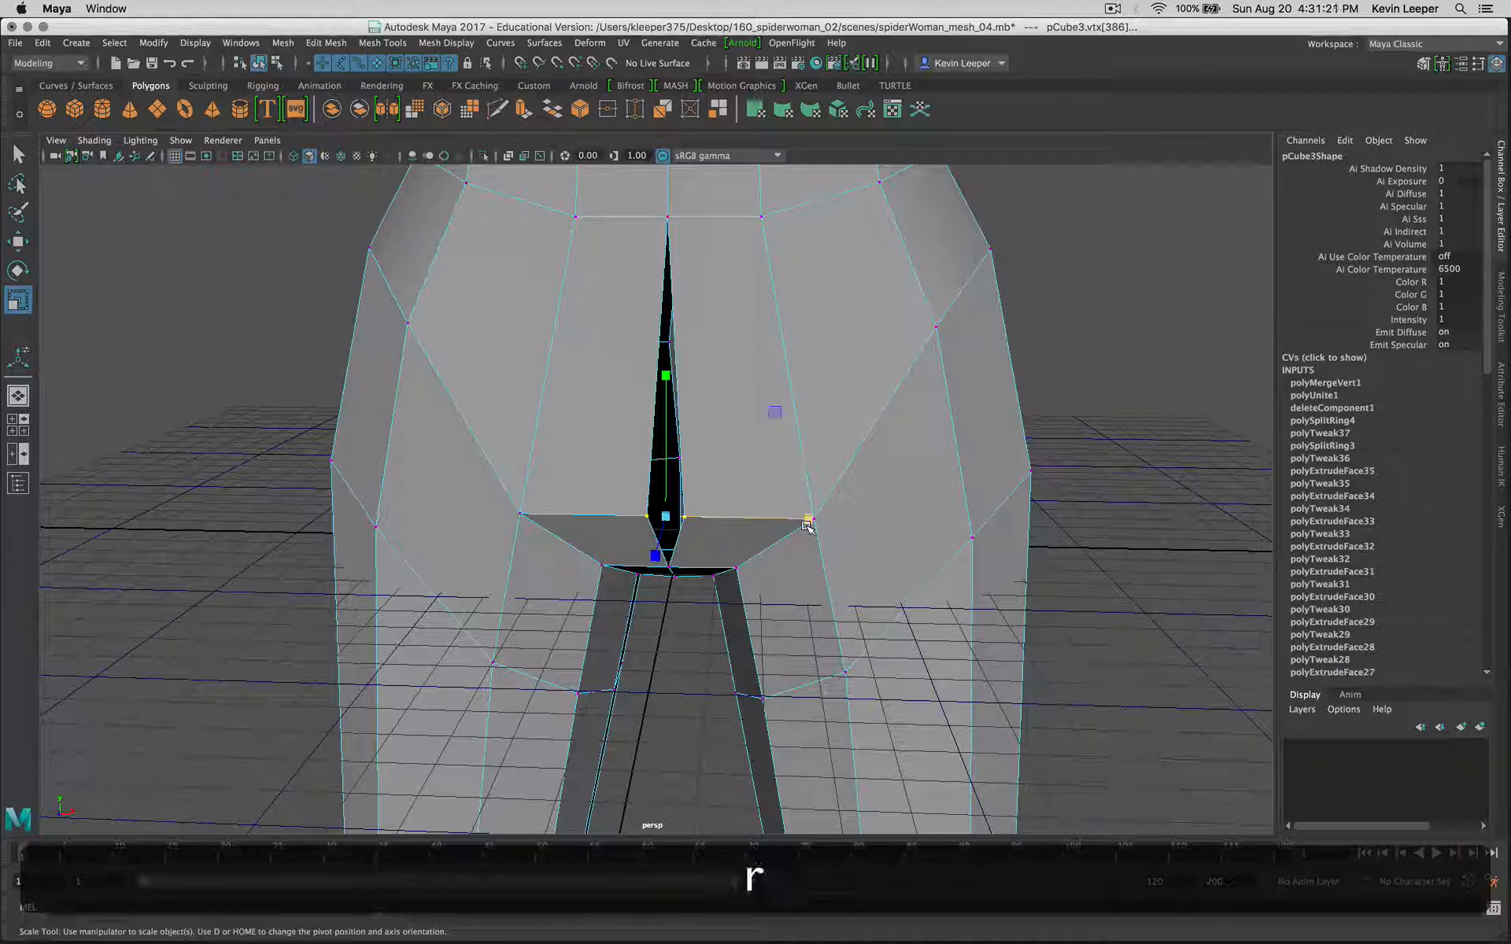
{"action": "left_click_drag", "start_coordinate": [808, 520], "coordinate": [631, 532]}
{"action": "key", "text": "z"}
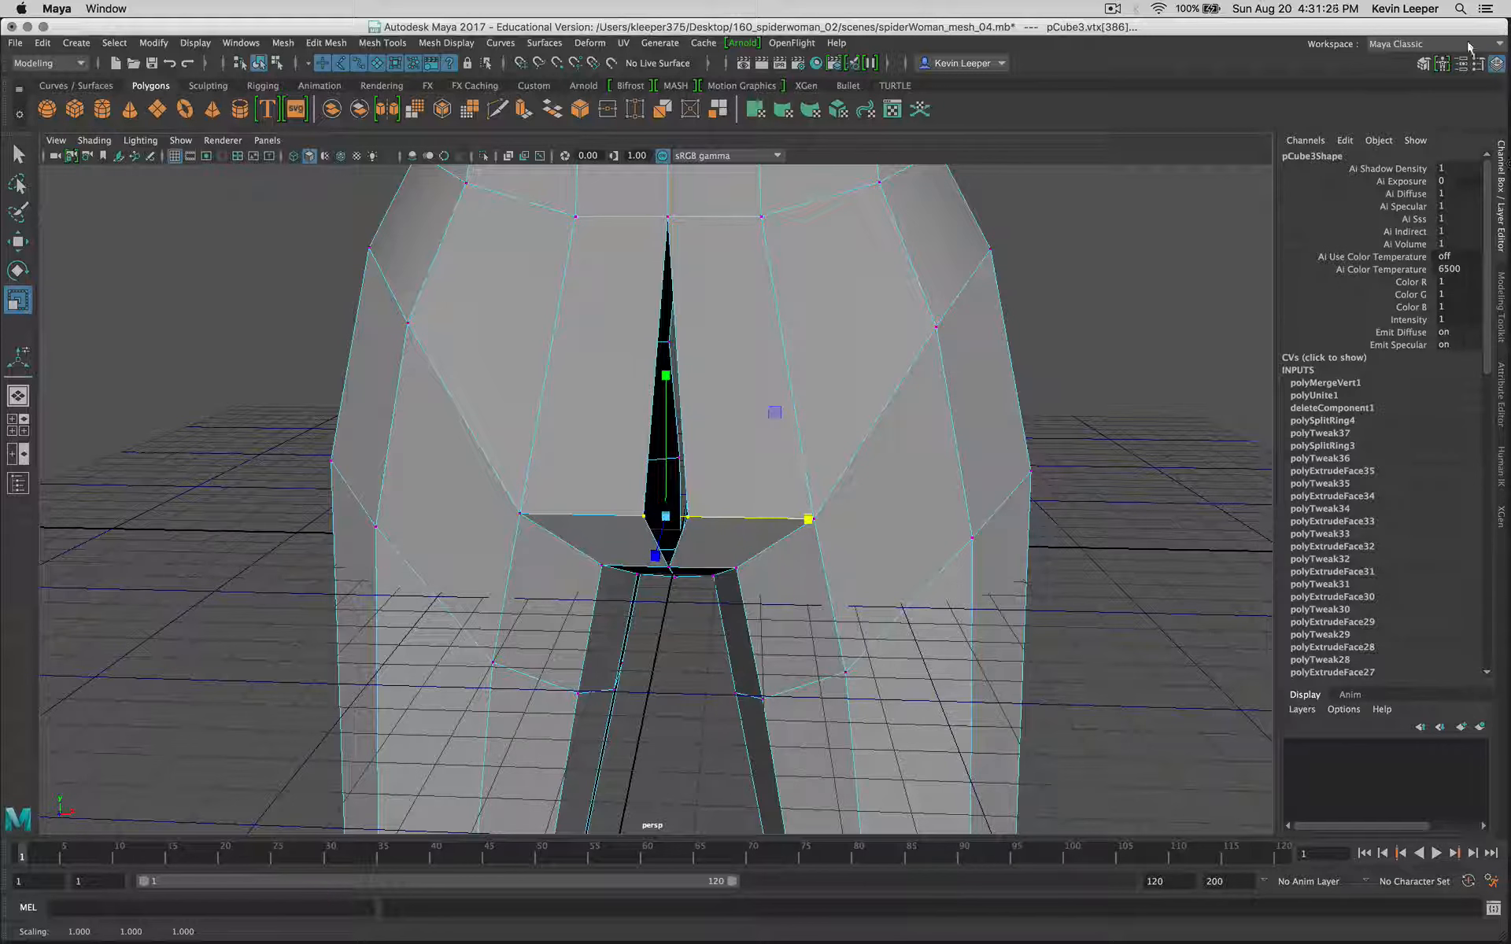
Step: Turn off Prevent Negative Scale for the Scale tool and scale the crotch vertex pair past each other along X to about -1.26
{"action": "left_click", "coordinate": [1479, 65]}
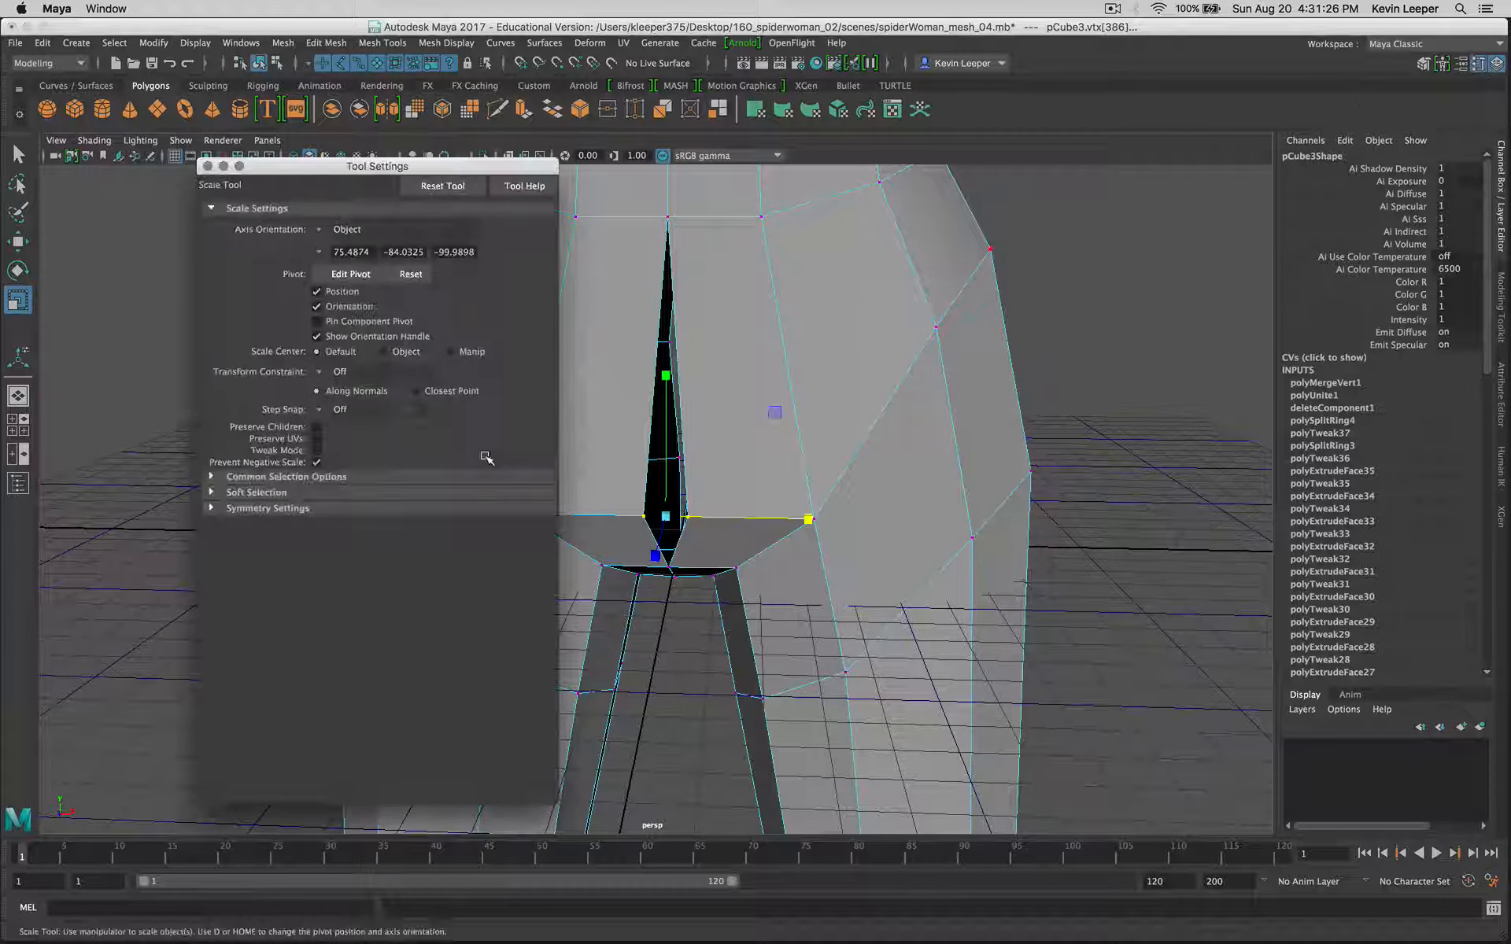
{"action": "left_click", "coordinate": [316, 463]}
{"action": "left_click_drag", "start_coordinate": [794, 523], "coordinate": [844, 520]}
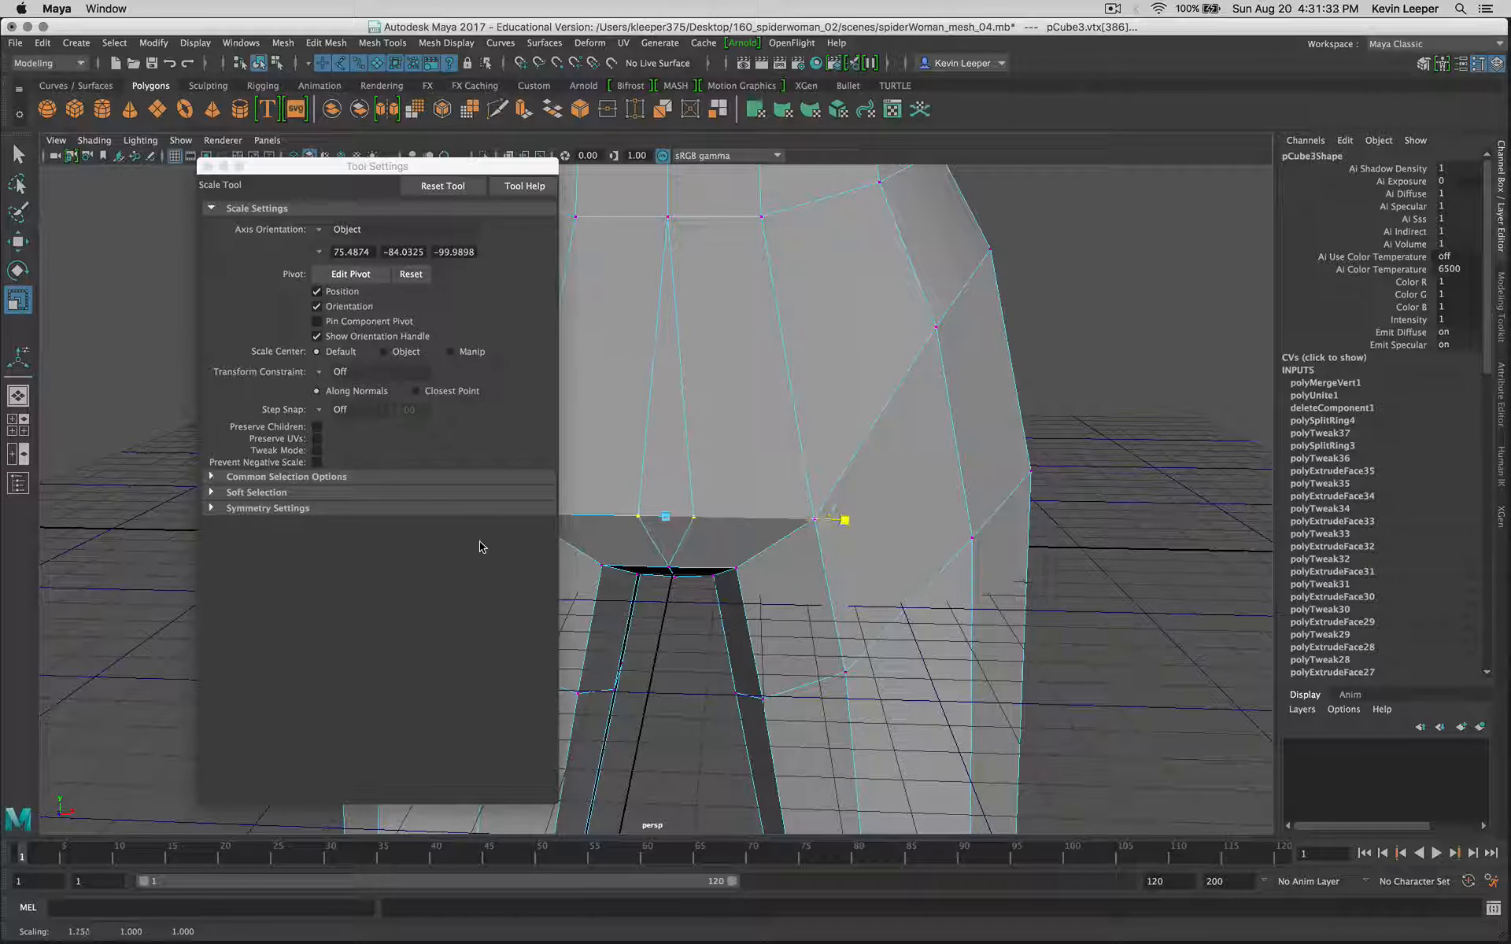
{"action": "left_click_drag", "start_coordinate": [425, 168], "coordinate": [272, 203]}
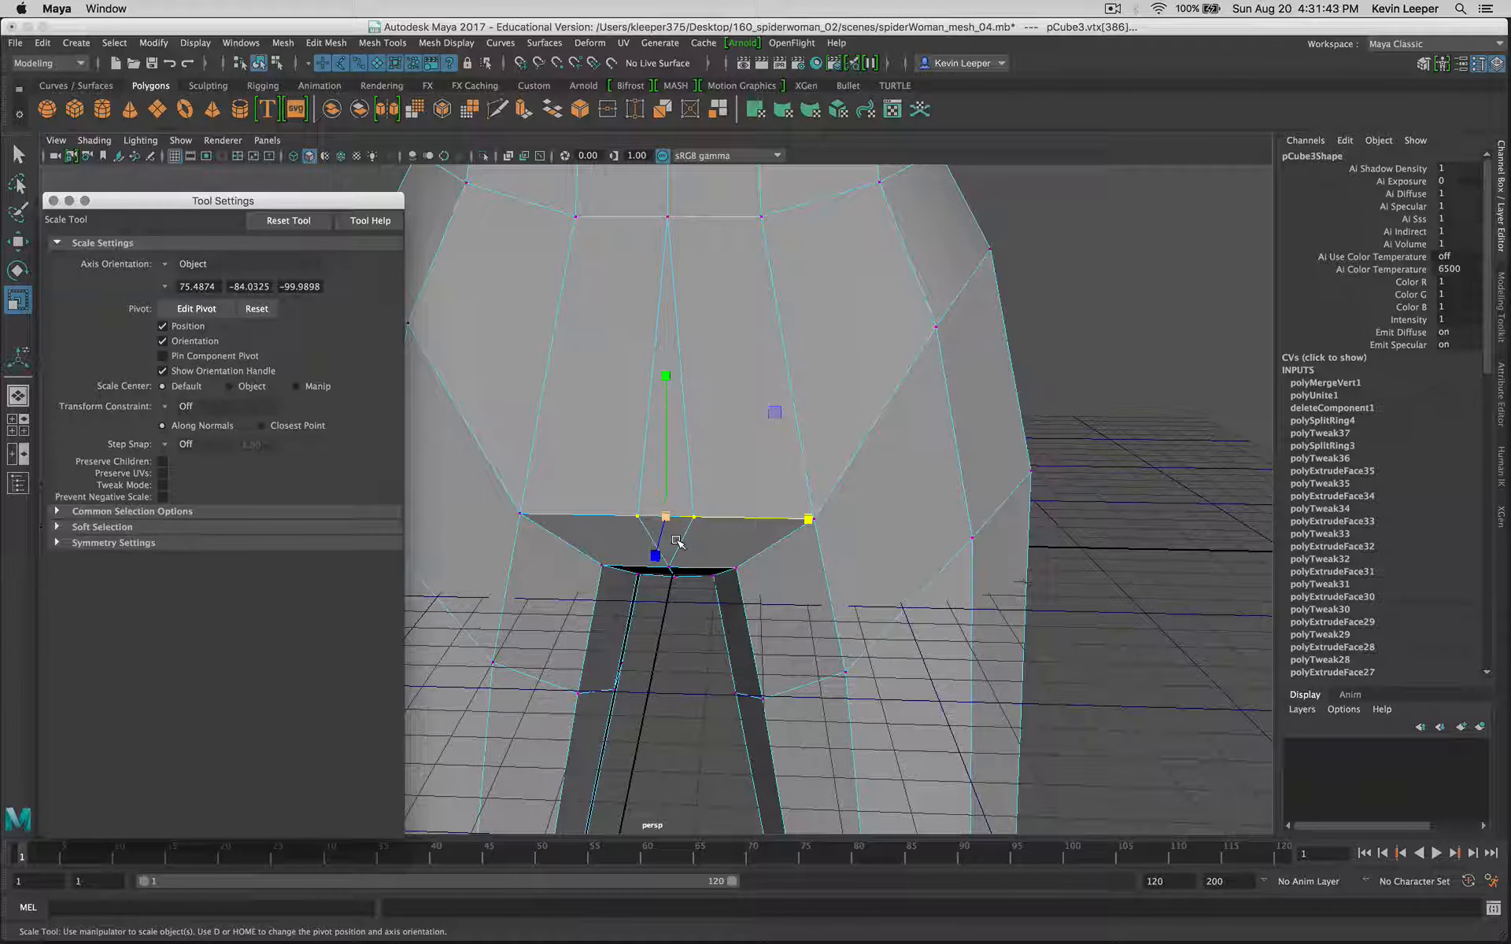
Step: Undo the negative scaling of the crotch vertex pair and turn Prevent Negative Scale back on
{"action": "key", "text": "z"}
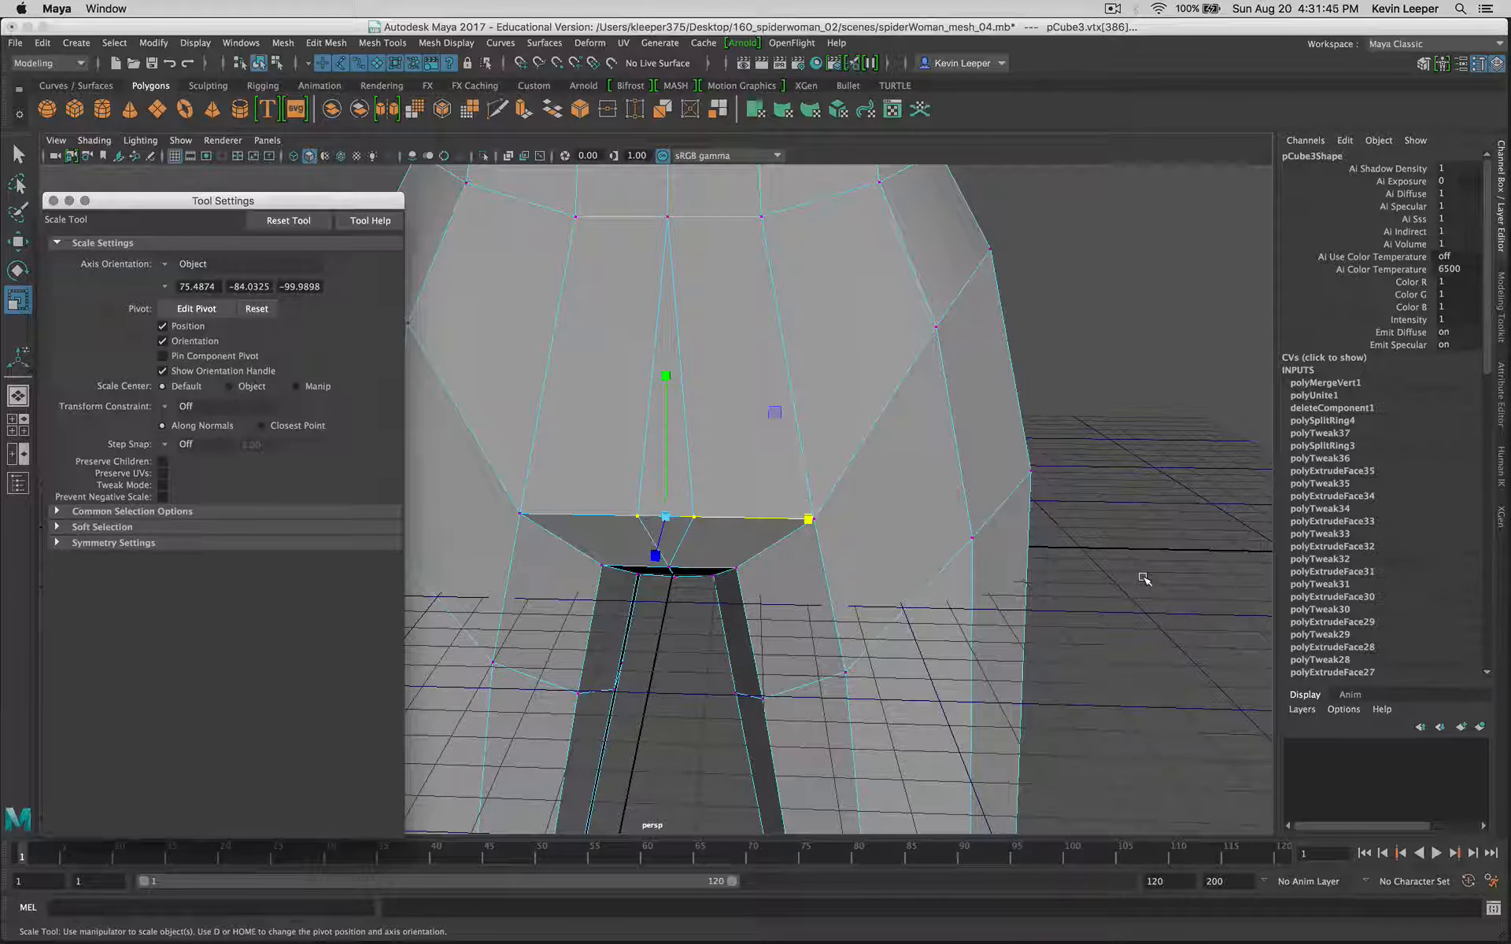
{"action": "key", "text": "z"}
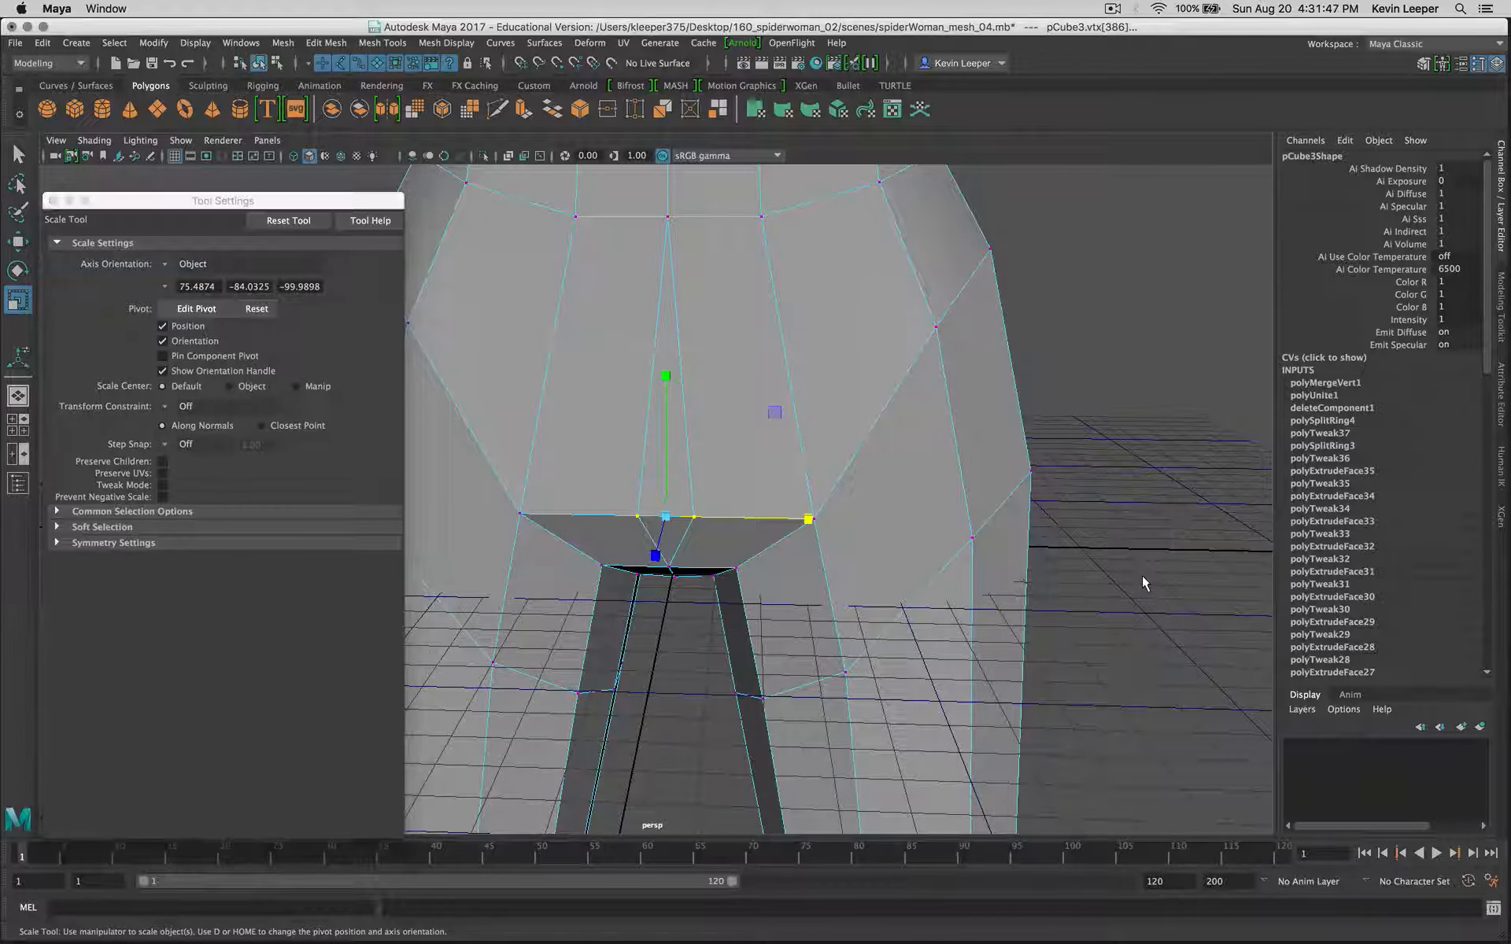
{"action": "key", "text": "z"}
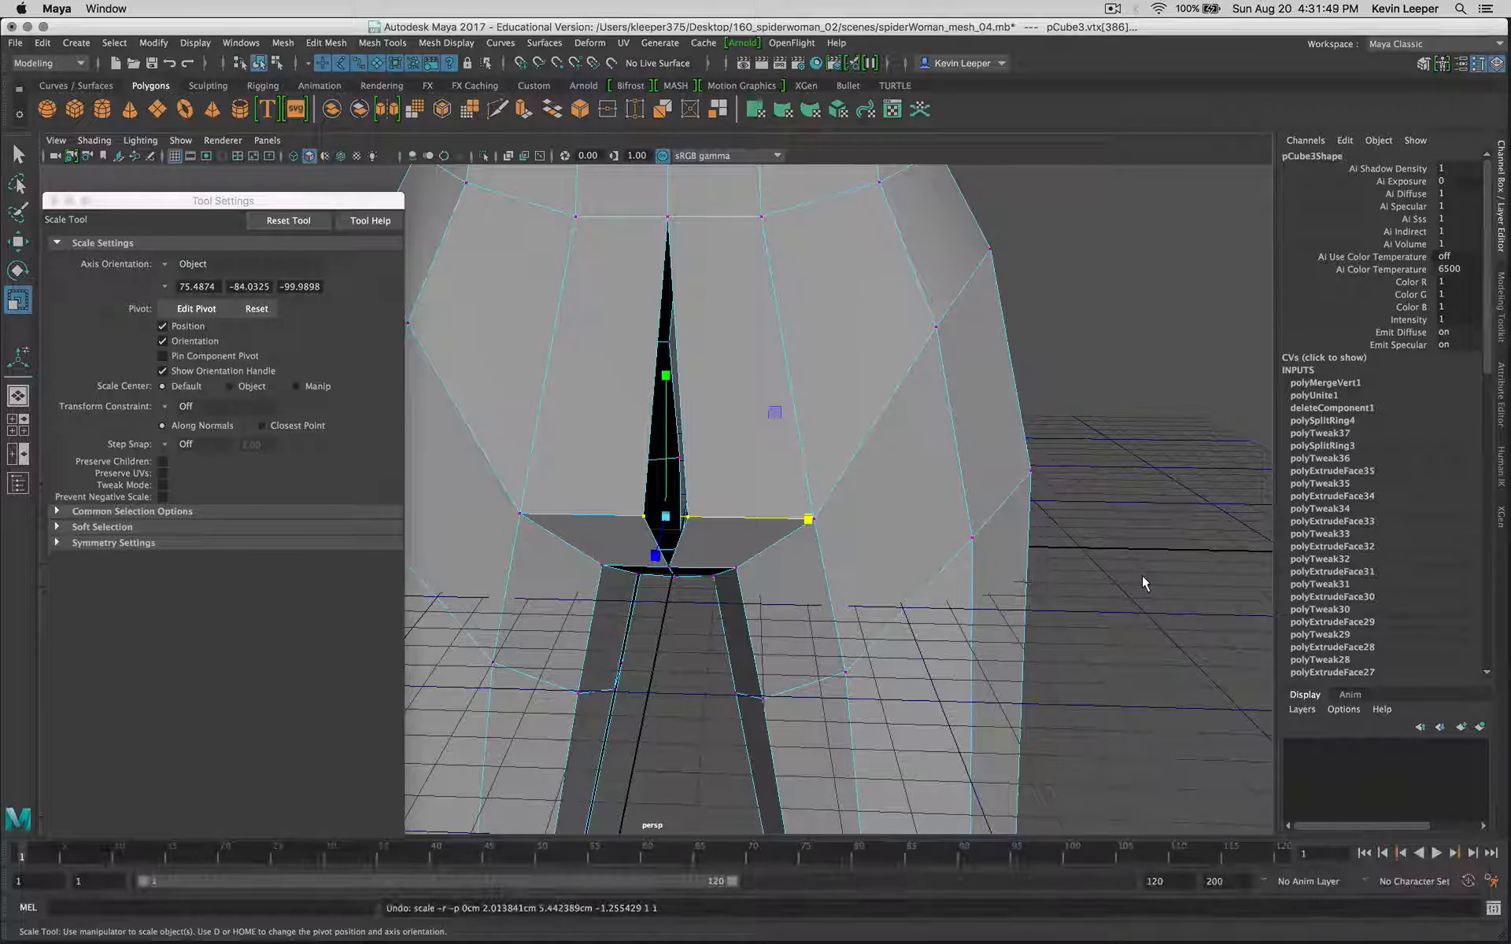
{"action": "left_click", "coordinate": [162, 496]}
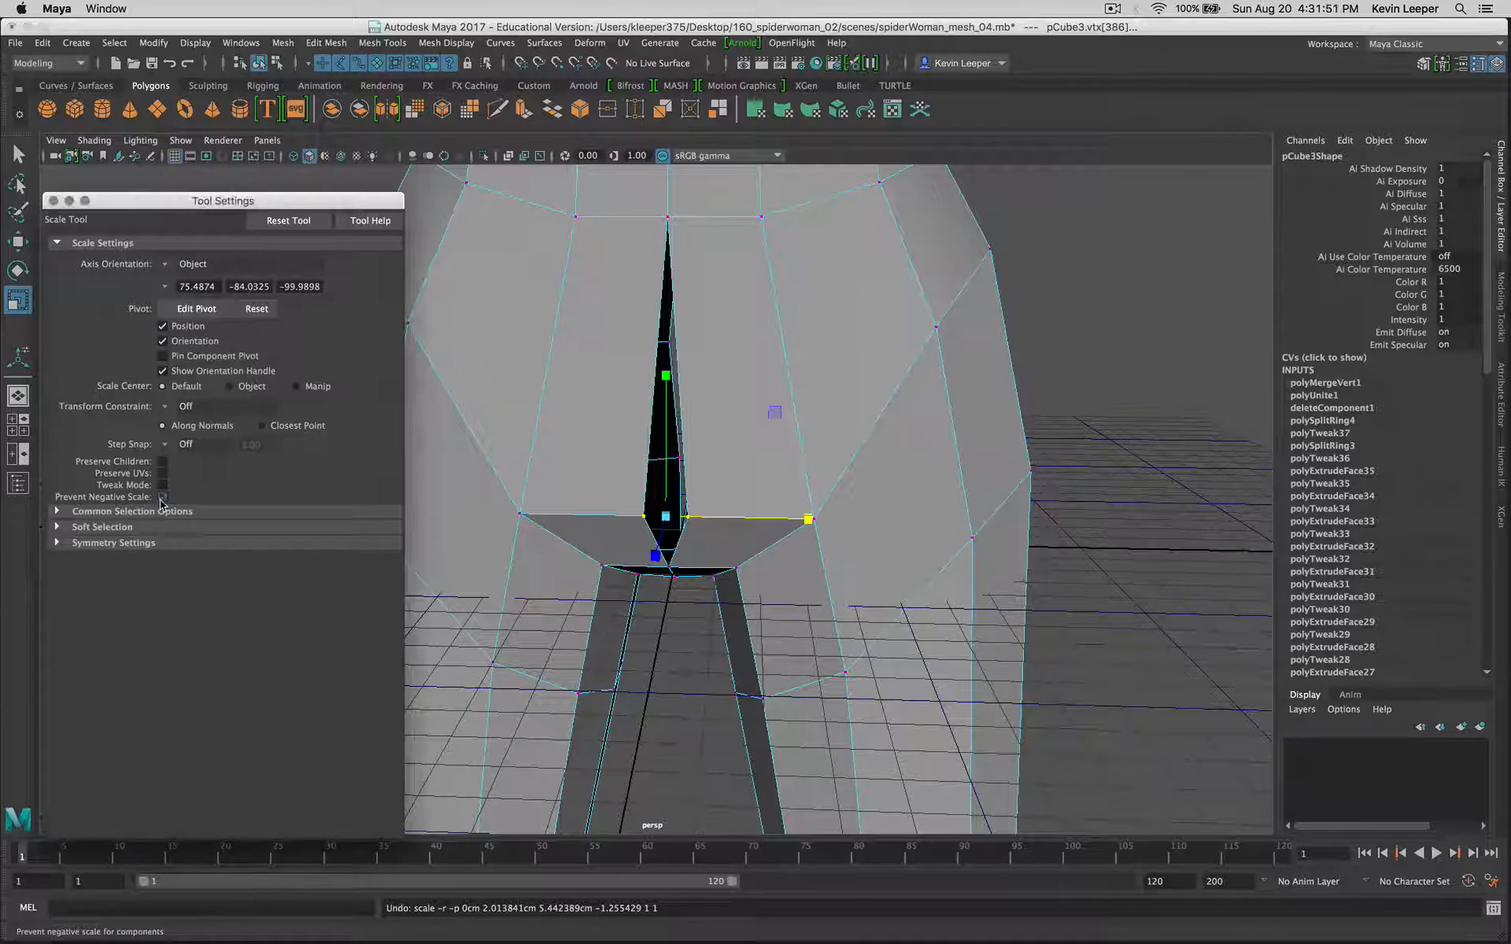
{"action": "left_click", "coordinate": [162, 497]}
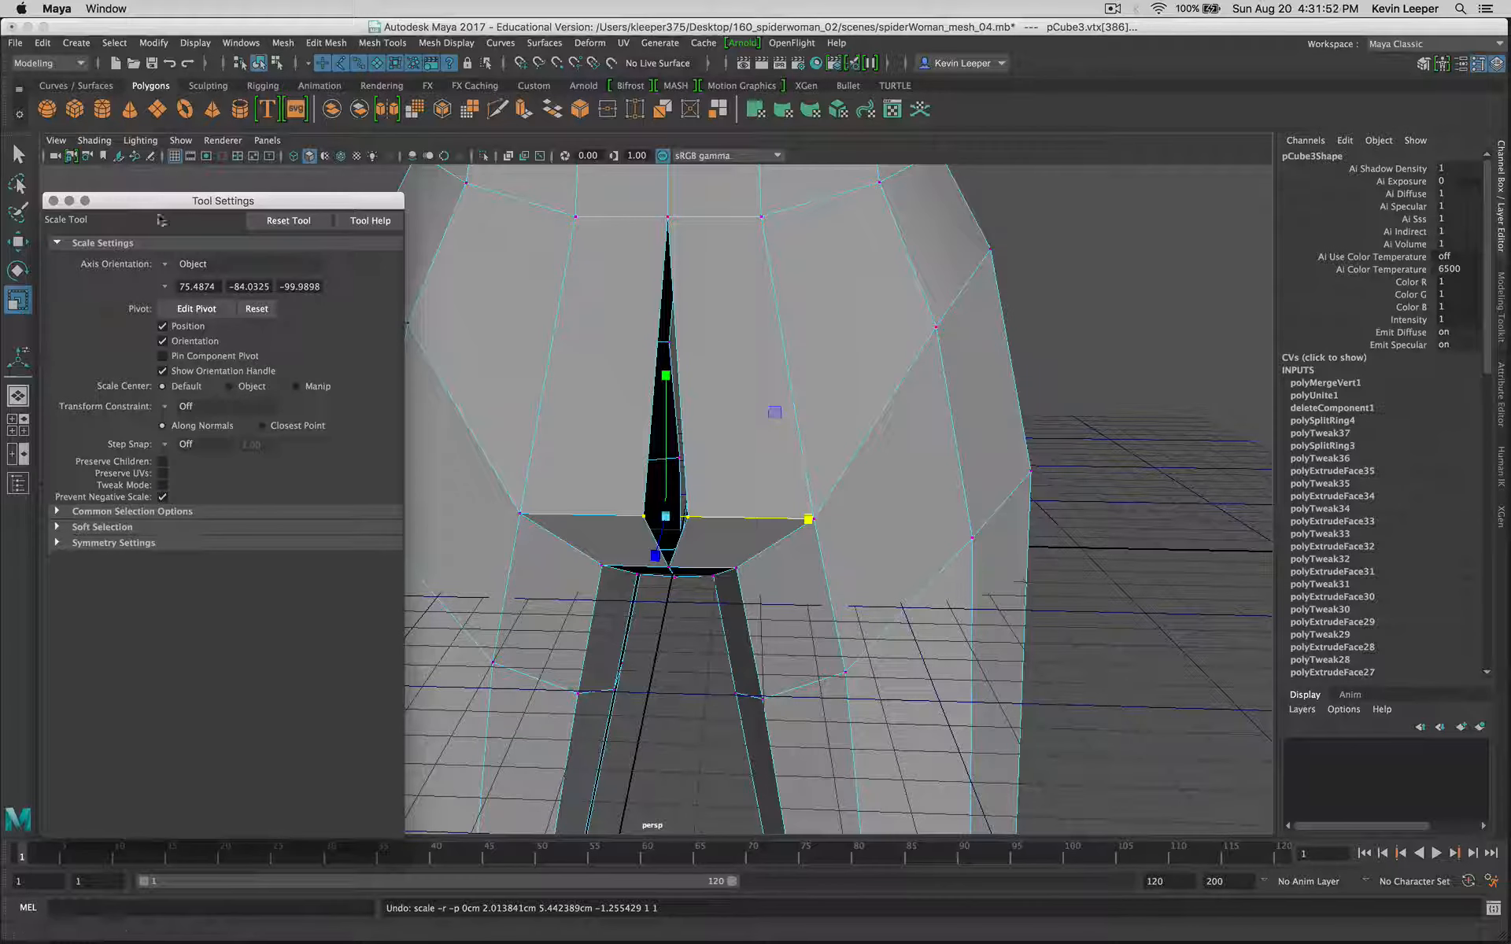
{"action": "left_click", "coordinate": [52, 201]}
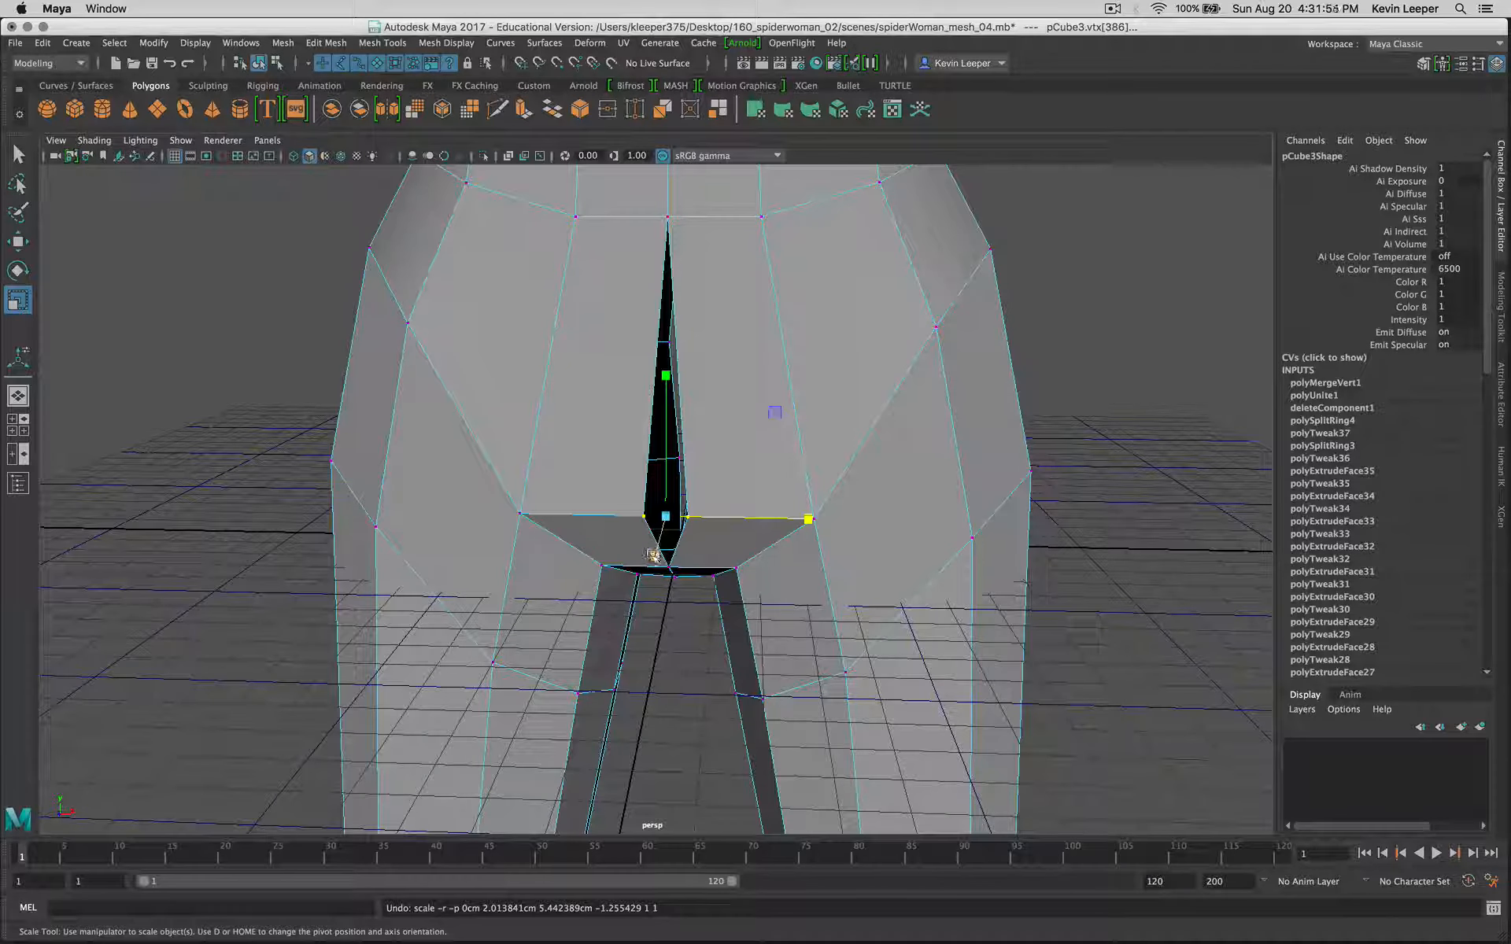
{"action": "left_click", "coordinate": [675, 652]}
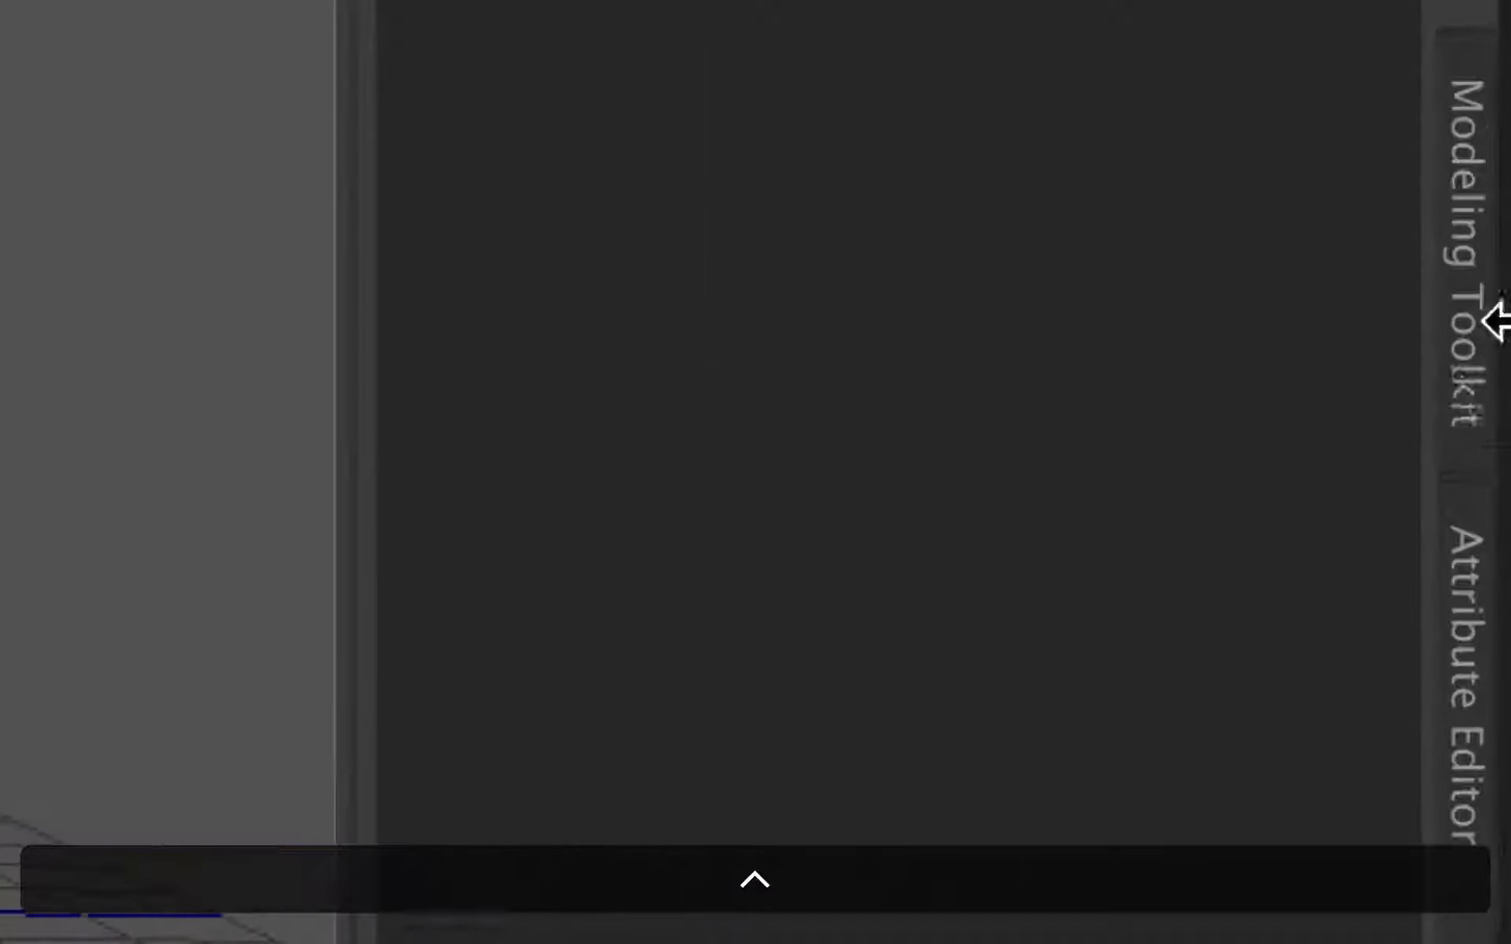
Step: Show the Modeling Toolkit, try its object, vertex, edge and face selection modes, and set vertex selection
{"action": "left_click", "coordinate": [1467, 352]}
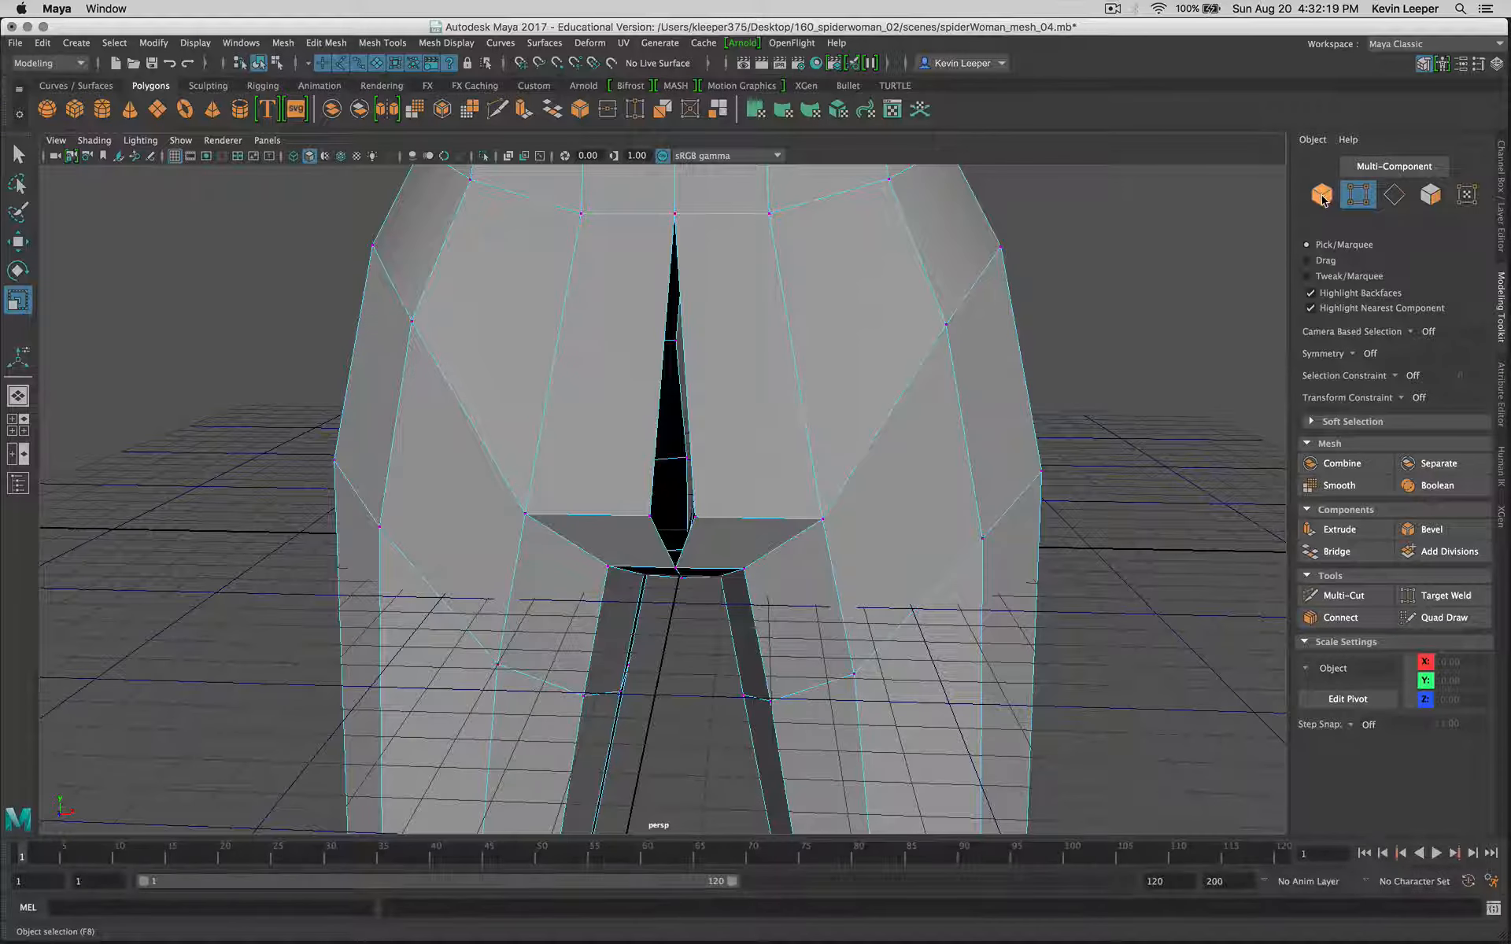
{"action": "left_click", "coordinate": [1314, 160]}
{"action": "left_click", "coordinate": [1357, 196]}
{"action": "left_click", "coordinate": [1394, 196]}
{"action": "left_click", "coordinate": [1432, 196]}
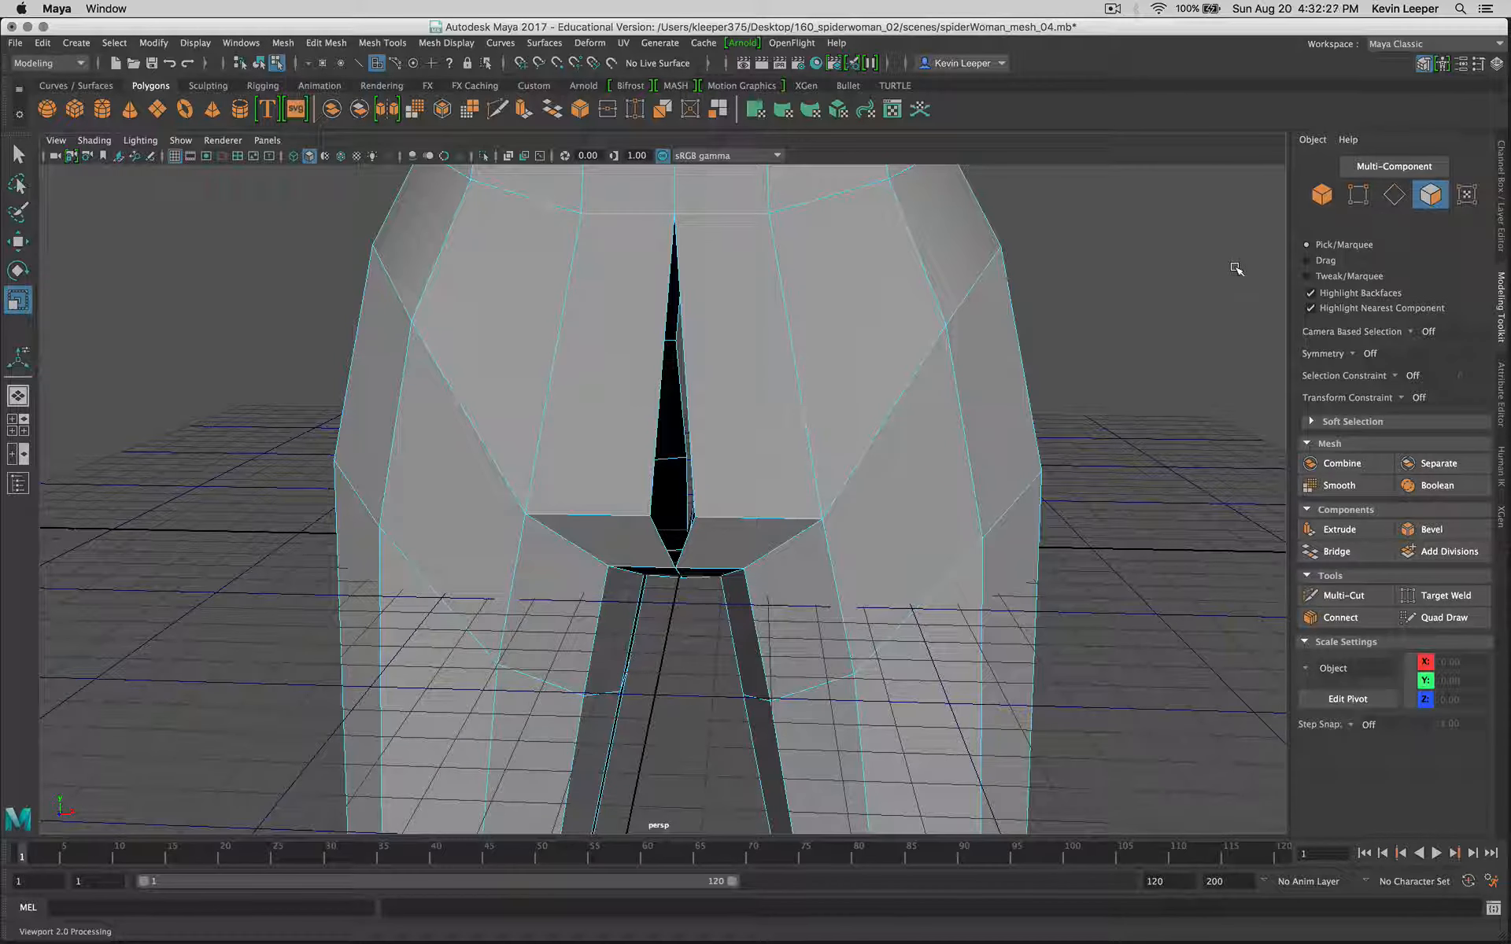
{"action": "left_click", "coordinate": [1364, 204]}
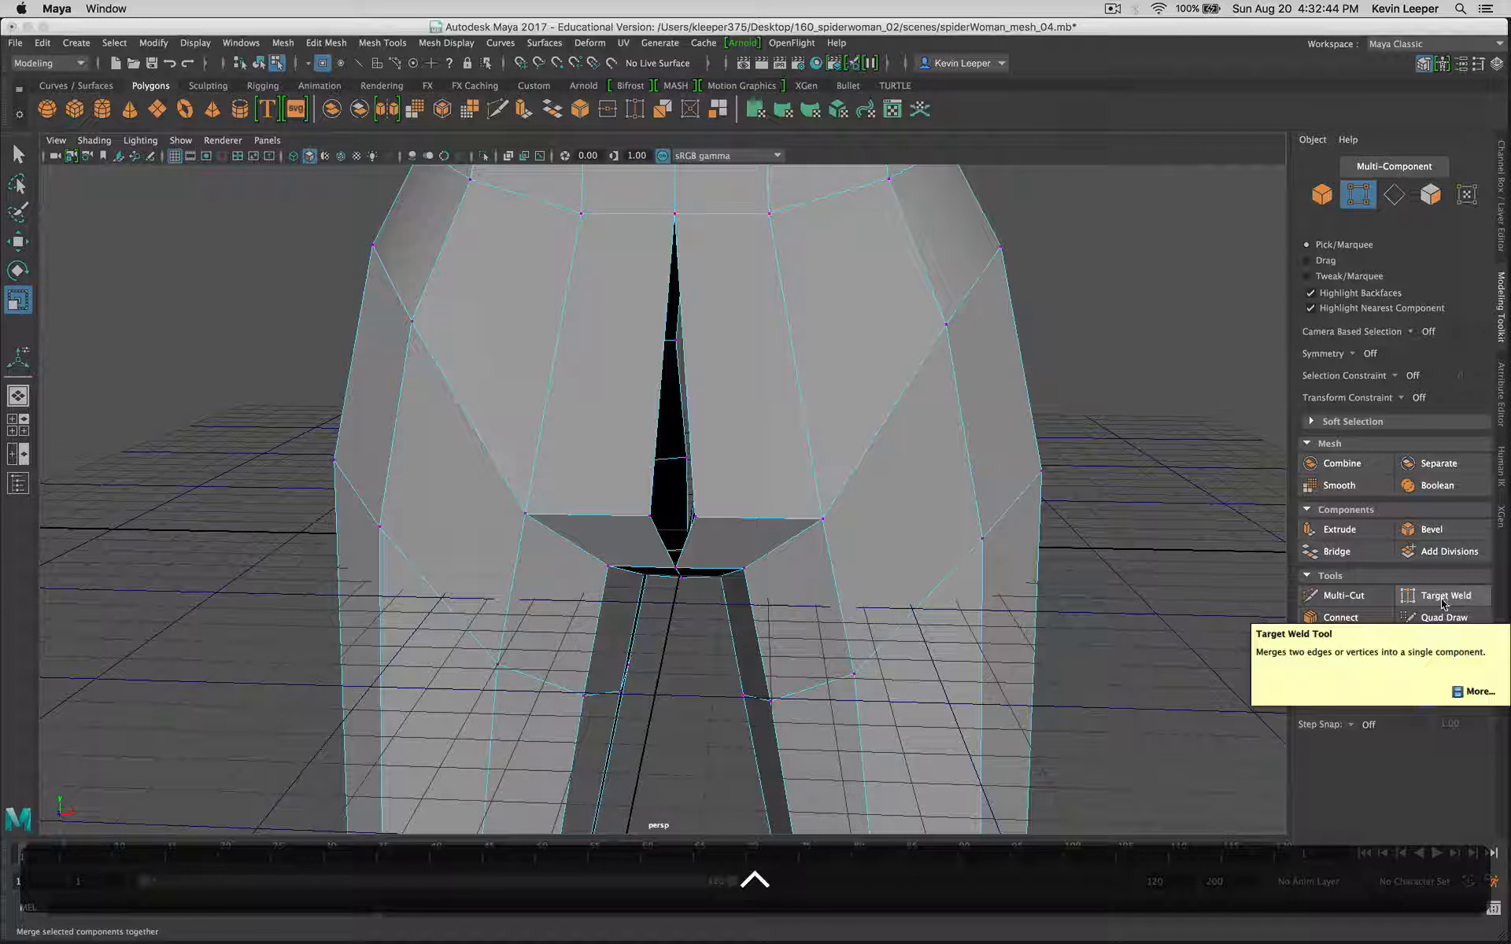
Step: Target Weld the two opposing vertices at the lower front of the crotch gap, merging them to their center
{"action": "left_click", "coordinate": [1443, 600]}
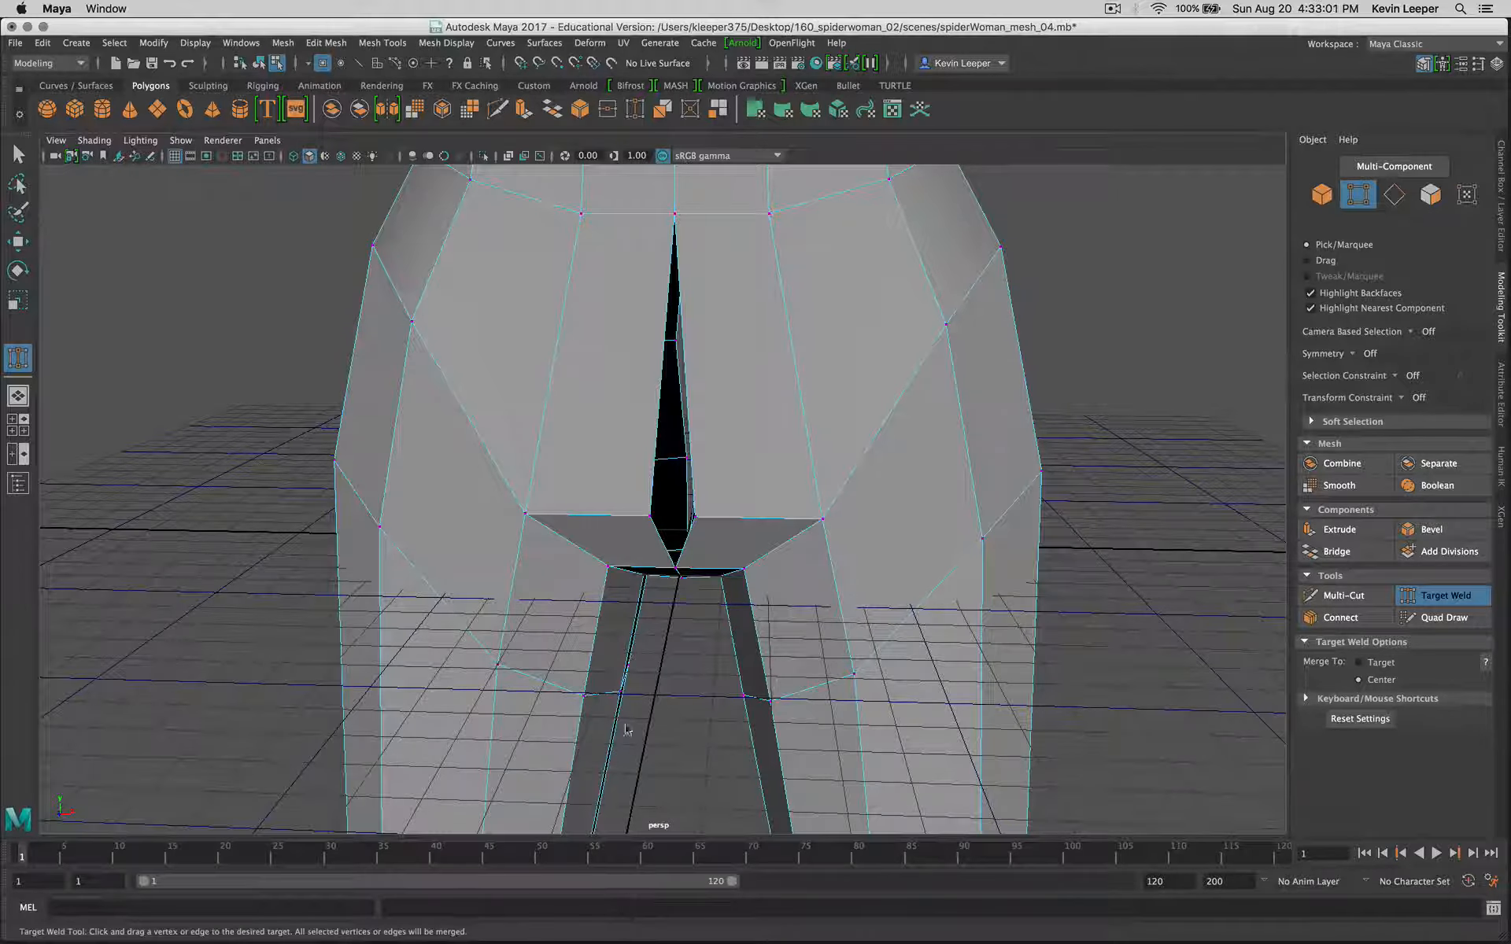
{"action": "mouse_move", "coordinate": [625, 653]}
{"action": "left_mouse_down", "text": "alt"}
{"action": "mouse_move", "coordinate": [646, 658]}
{"action": "mouse_move", "coordinate": [653, 642]}
{"action": "left_mouse_up", "text": "alt"}
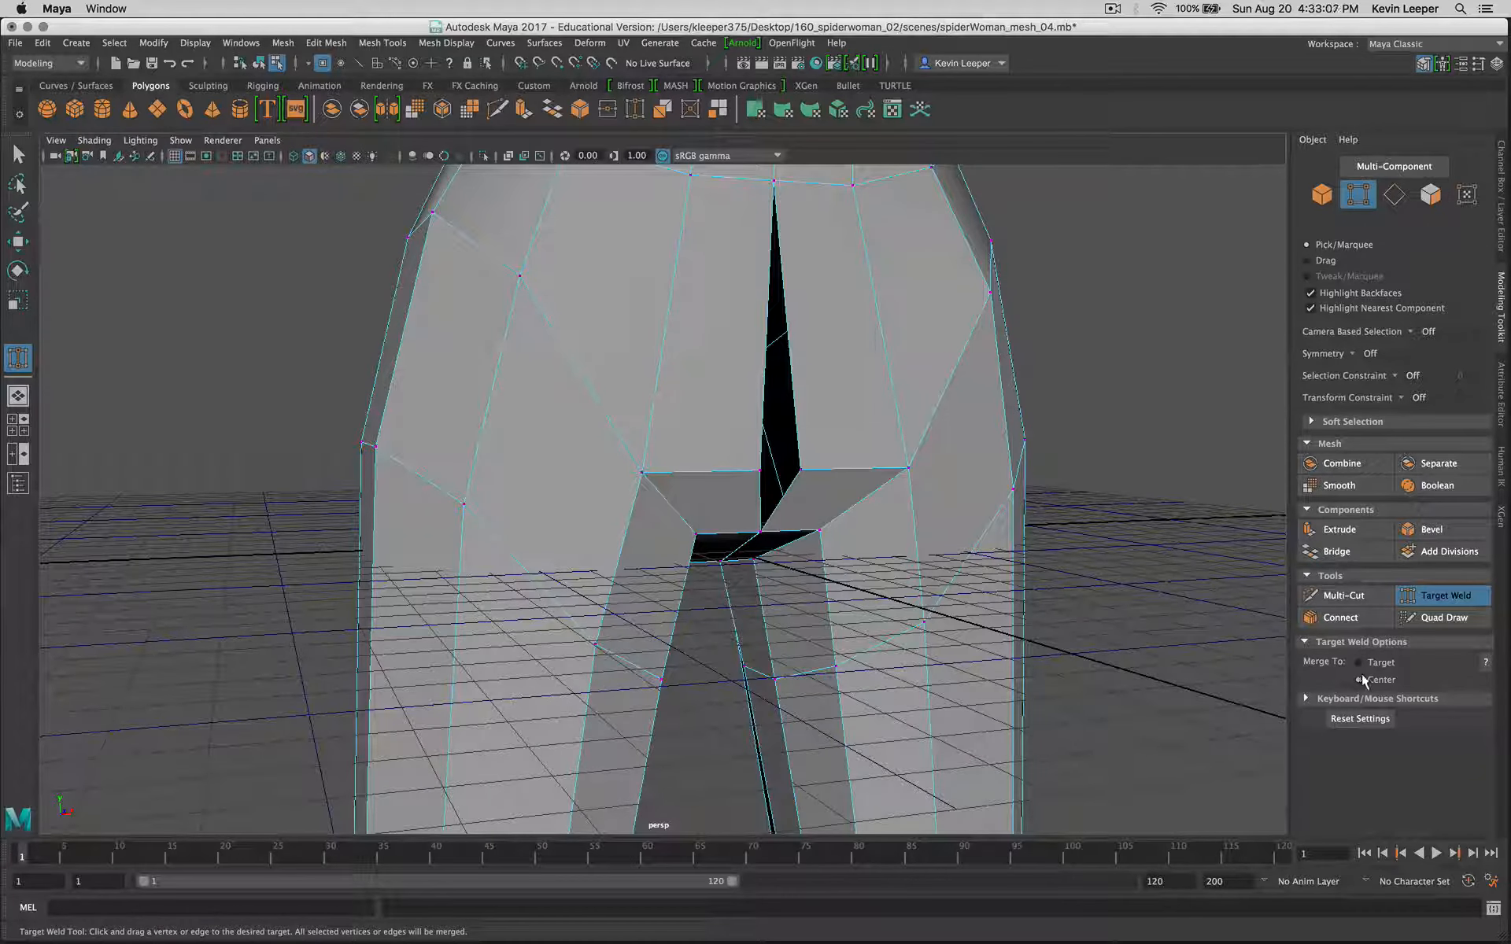
{"action": "left_click_drag", "start_coordinate": [1153, 606], "coordinate": [1136, 596], "text": "alt"}
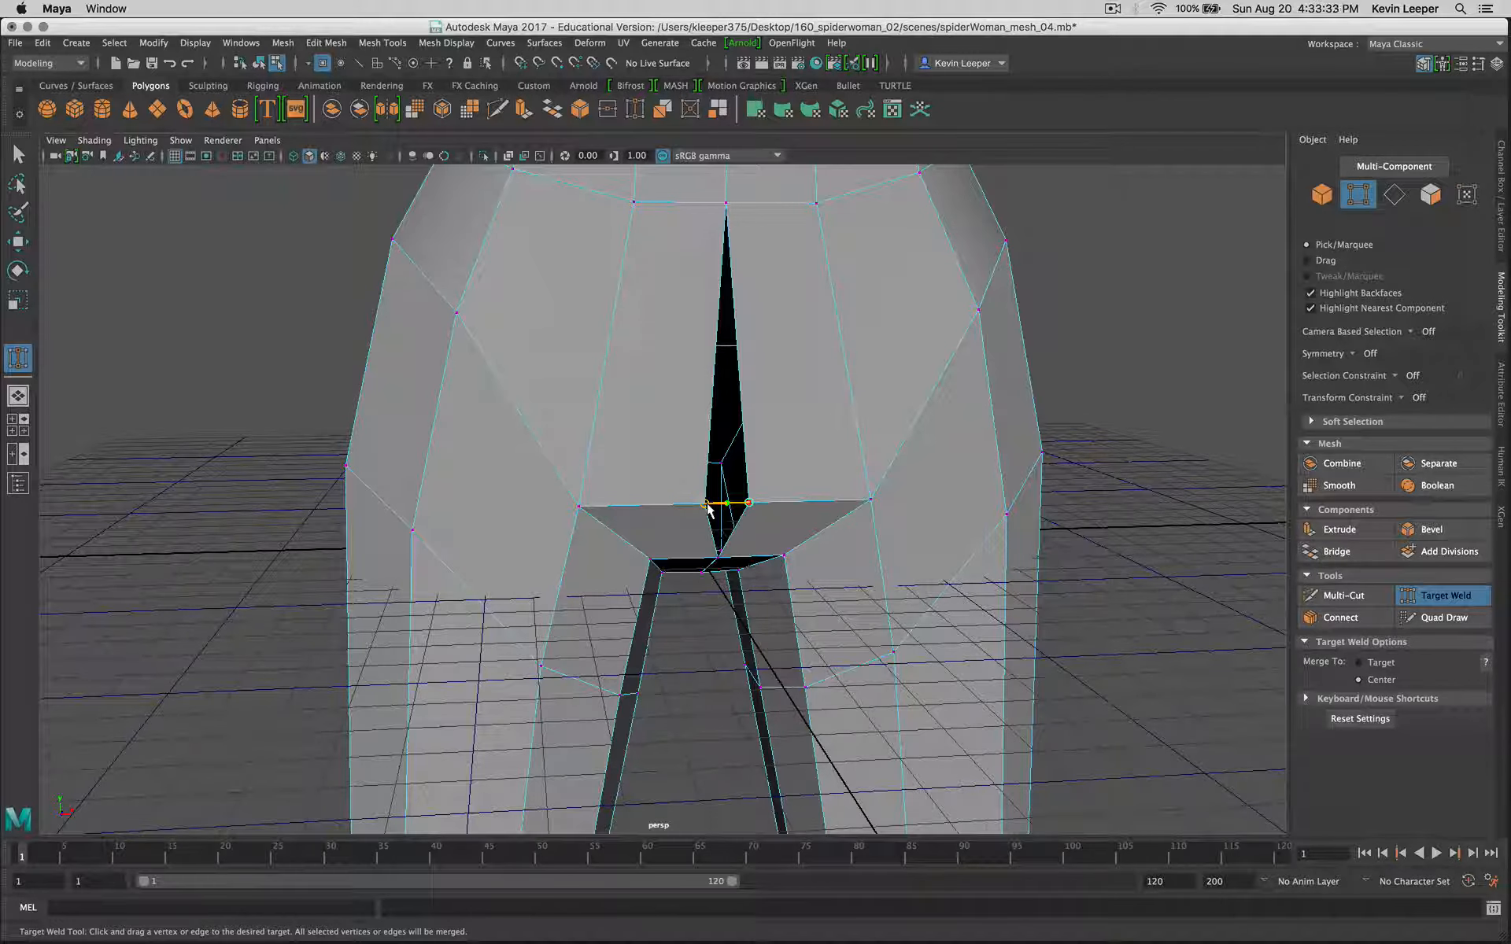
{"action": "left_click_drag", "start_coordinate": [708, 510], "coordinate": [710, 510]}
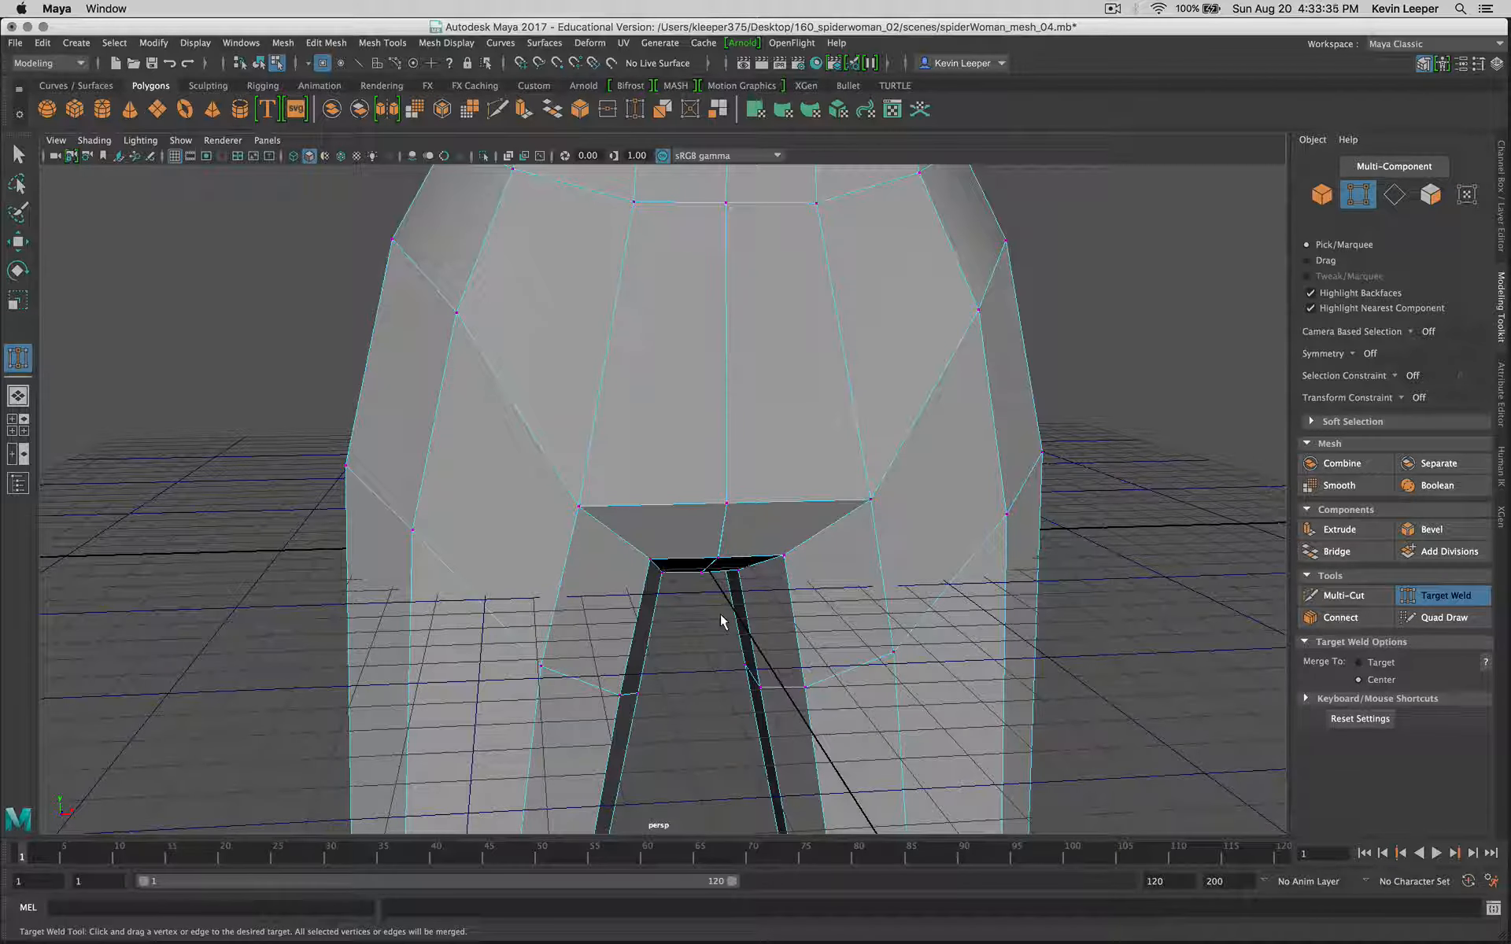
Step: Target Weld the two opposing vertices at the lower edge of the gap on the other side of the pelvis, merging to center
{"action": "left_click_drag", "start_coordinate": [720, 614], "coordinate": [1101, 606], "text": "alt"}
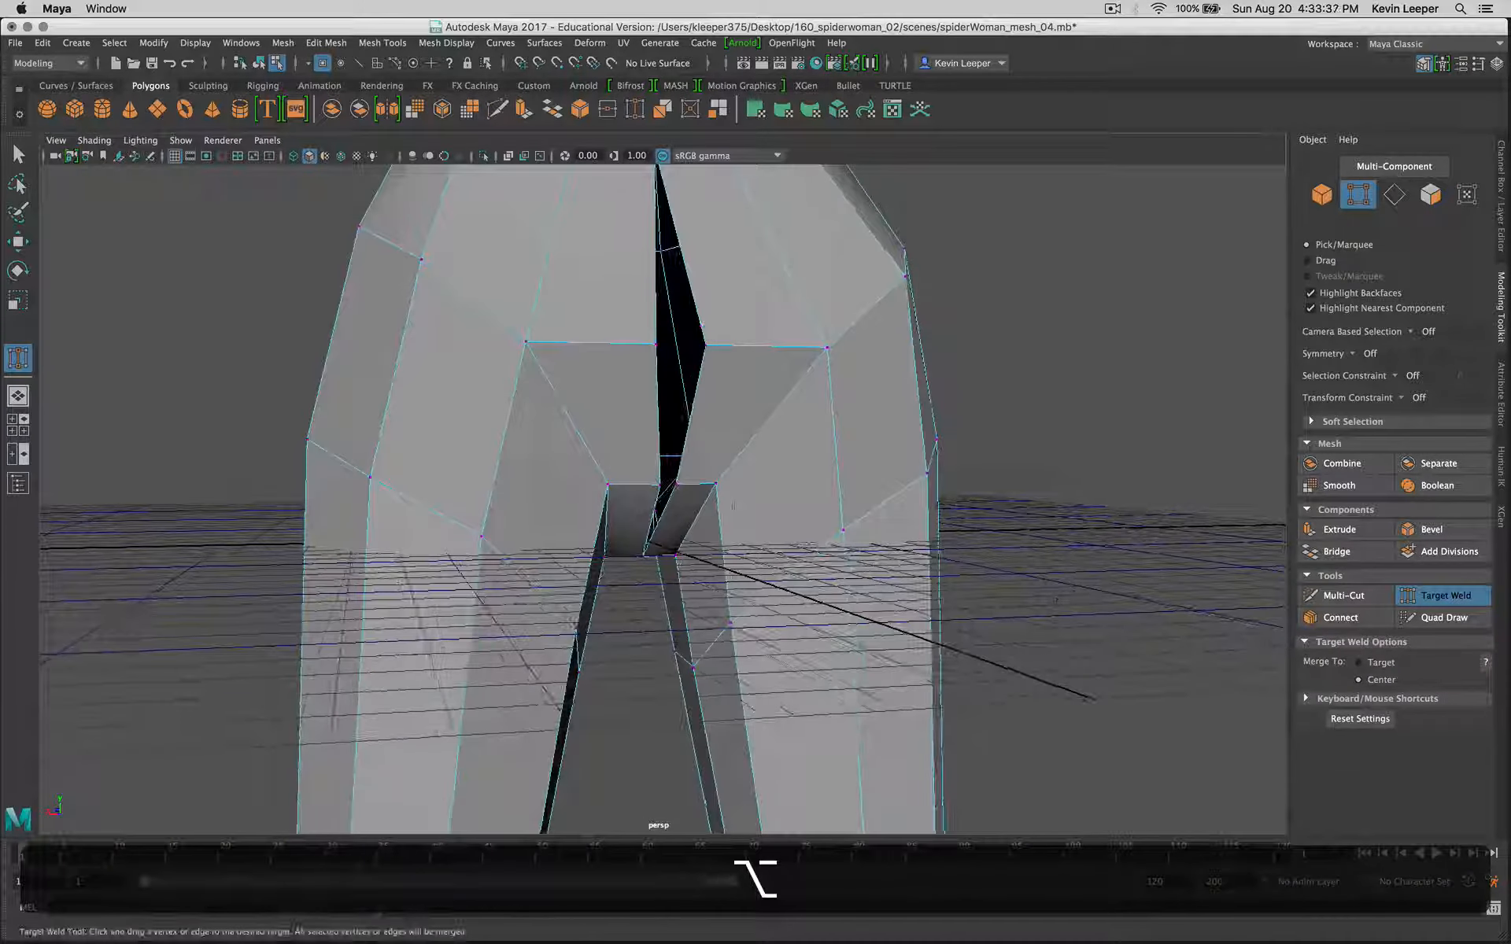
{"action": "scroll", "coordinate": [633, 483], "scroll_direction": "down", "scroll_amount": 5}
{"action": "scroll", "coordinate": [641, 492], "scroll_direction": "up", "scroll_amount": 8}
{"action": "scroll", "coordinate": [641, 492], "scroll_direction": "up", "scroll_amount": 4}
{"action": "left_click_drag", "start_coordinate": [648, 462], "coordinate": [652, 457]}
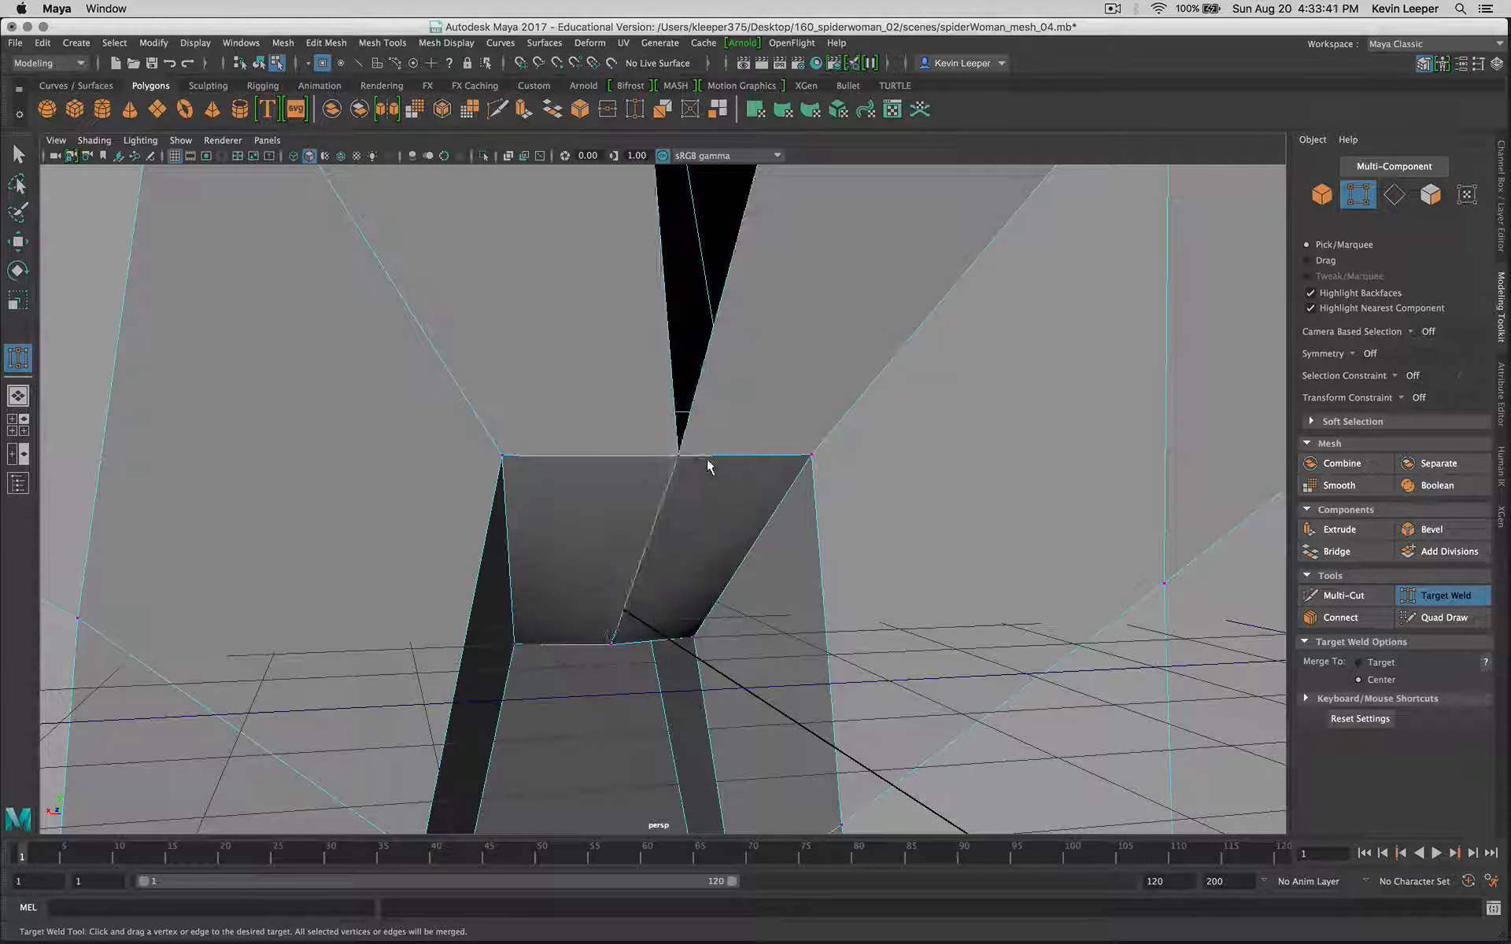
{"action": "left_click_drag", "start_coordinate": [754, 505], "coordinate": [446, 525], "text": "alt"}
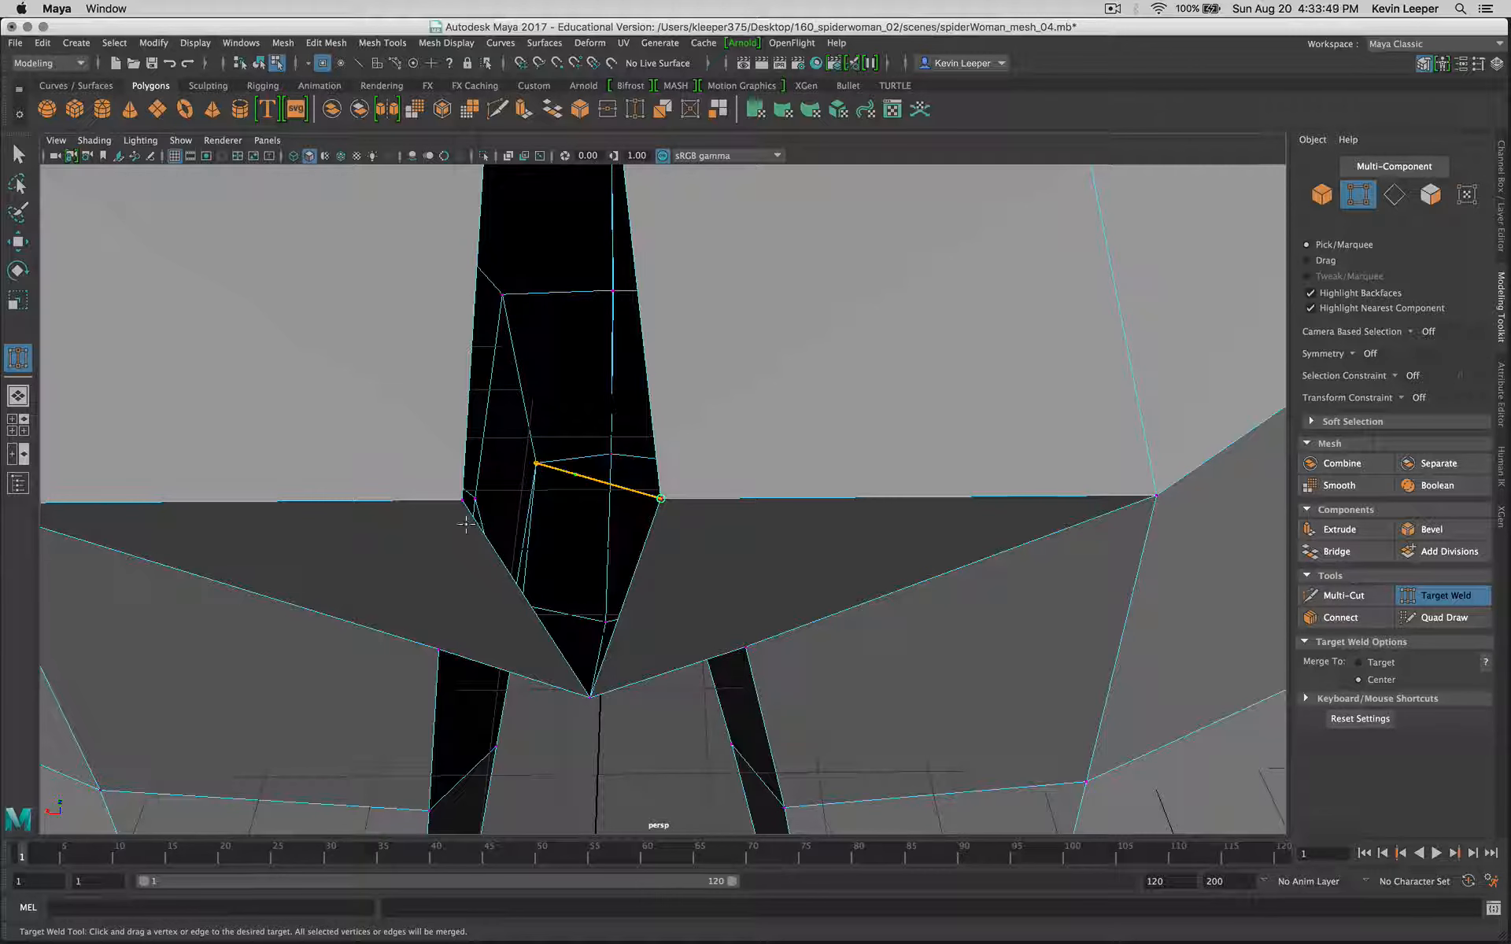
{"action": "left_click_drag", "start_coordinate": [461, 492], "coordinate": [461, 499]}
{"action": "scroll", "coordinate": [641, 546], "scroll_direction": "up", "scroll_amount": 3}
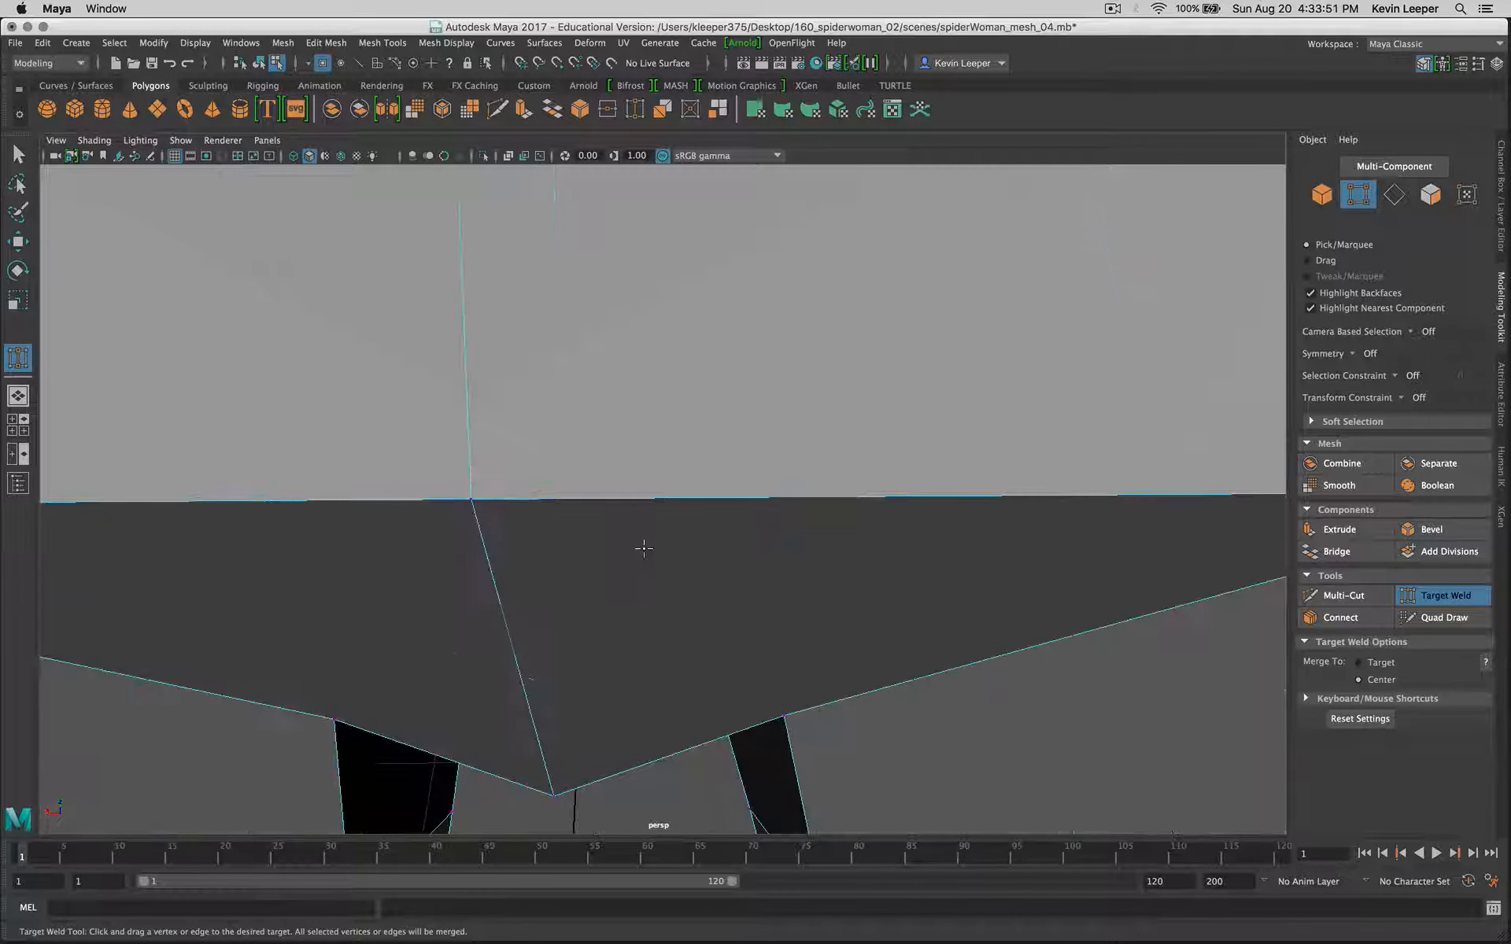
Step: Examine the welded crotch and the full body mesh from several angles for remaining openings along the centre seam
{"action": "scroll", "coordinate": [640, 546], "scroll_direction": "down", "scroll_amount": 10}
{"action": "left_click_drag", "start_coordinate": [708, 529], "coordinate": [613, 495], "text": "alt"}
{"action": "scroll", "coordinate": [614, 495], "scroll_direction": "up", "scroll_amount": 3}
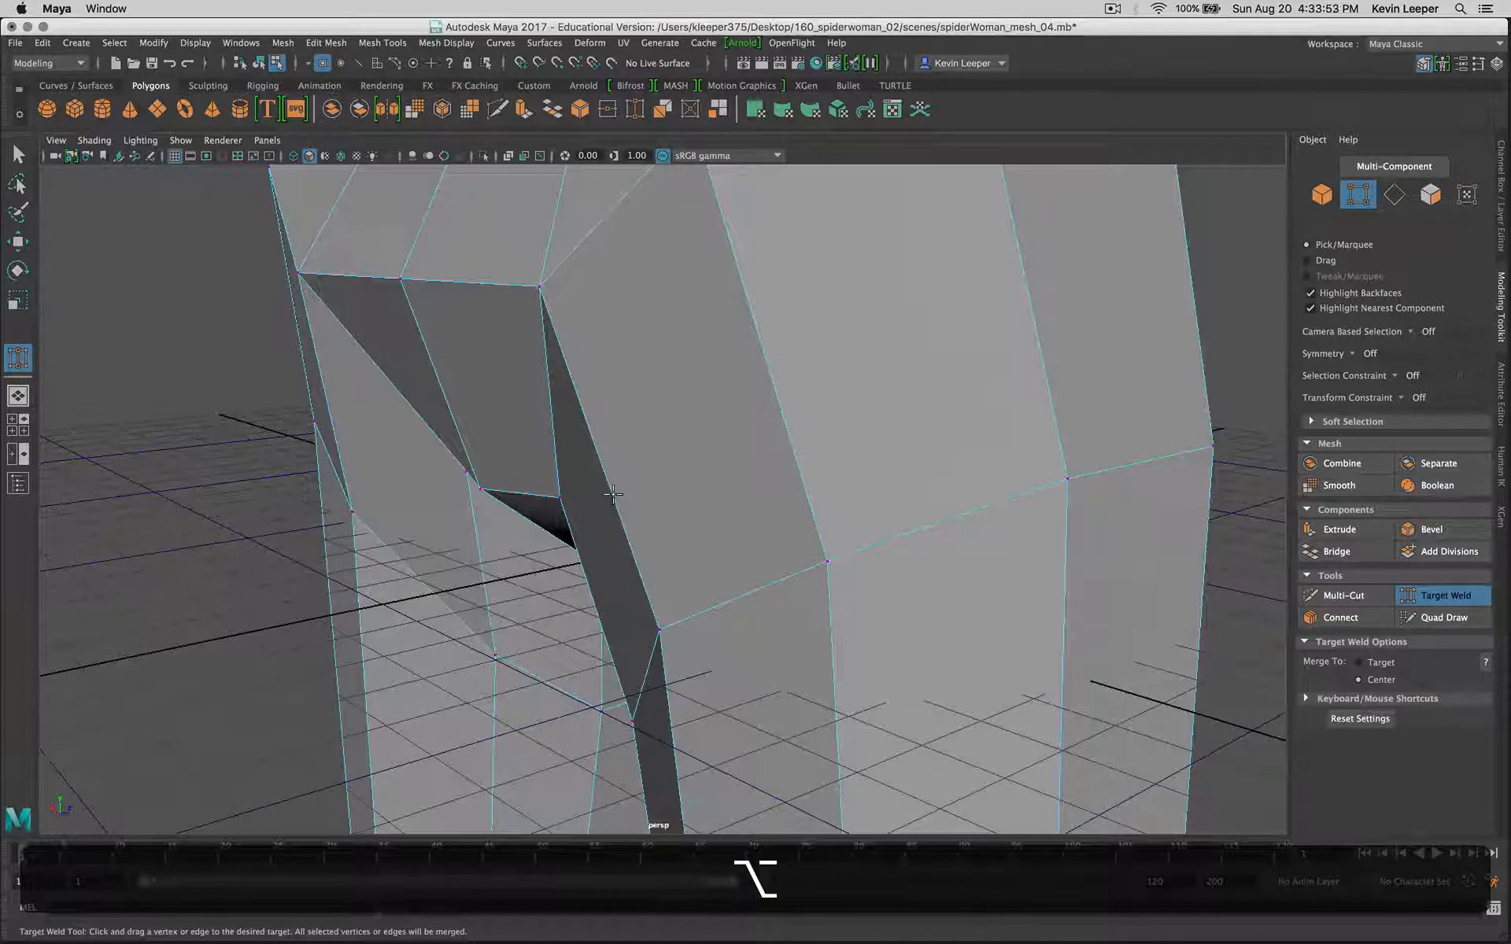
{"action": "scroll", "coordinate": [614, 497], "scroll_direction": "down", "scroll_amount": 10}
{"action": "left_click_drag", "start_coordinate": [717, 457], "coordinate": [415, 477], "text": "alt"}
{"action": "scroll", "coordinate": [522, 479], "scroll_direction": "down", "scroll_amount": 6}
{"action": "left_click_drag", "start_coordinate": [719, 460], "coordinate": [1012, 685], "text": "alt"}
{"action": "scroll", "coordinate": [1012, 686], "scroll_direction": "up", "scroll_amount": 2}
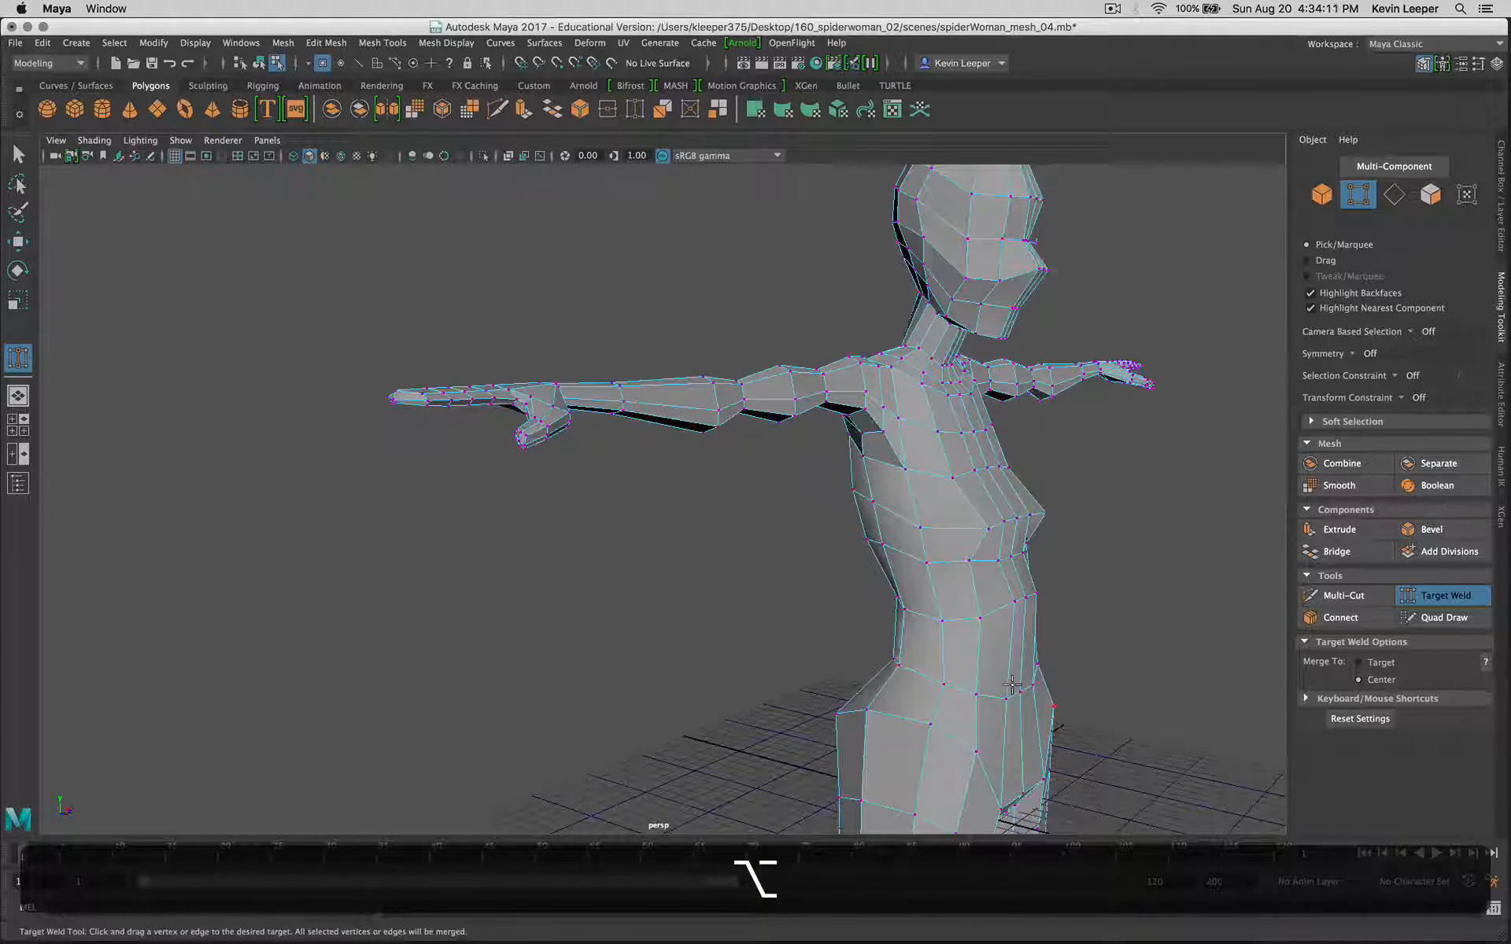
{"action": "scroll", "coordinate": [1012, 686], "scroll_direction": "down", "scroll_amount": 5}
{"action": "middle_click_drag", "start_coordinate": [1012, 700], "coordinate": [904, 540], "text": "alt"}
{"action": "left_click_drag", "start_coordinate": [927, 588], "coordinate": [893, 627], "text": "alt"}
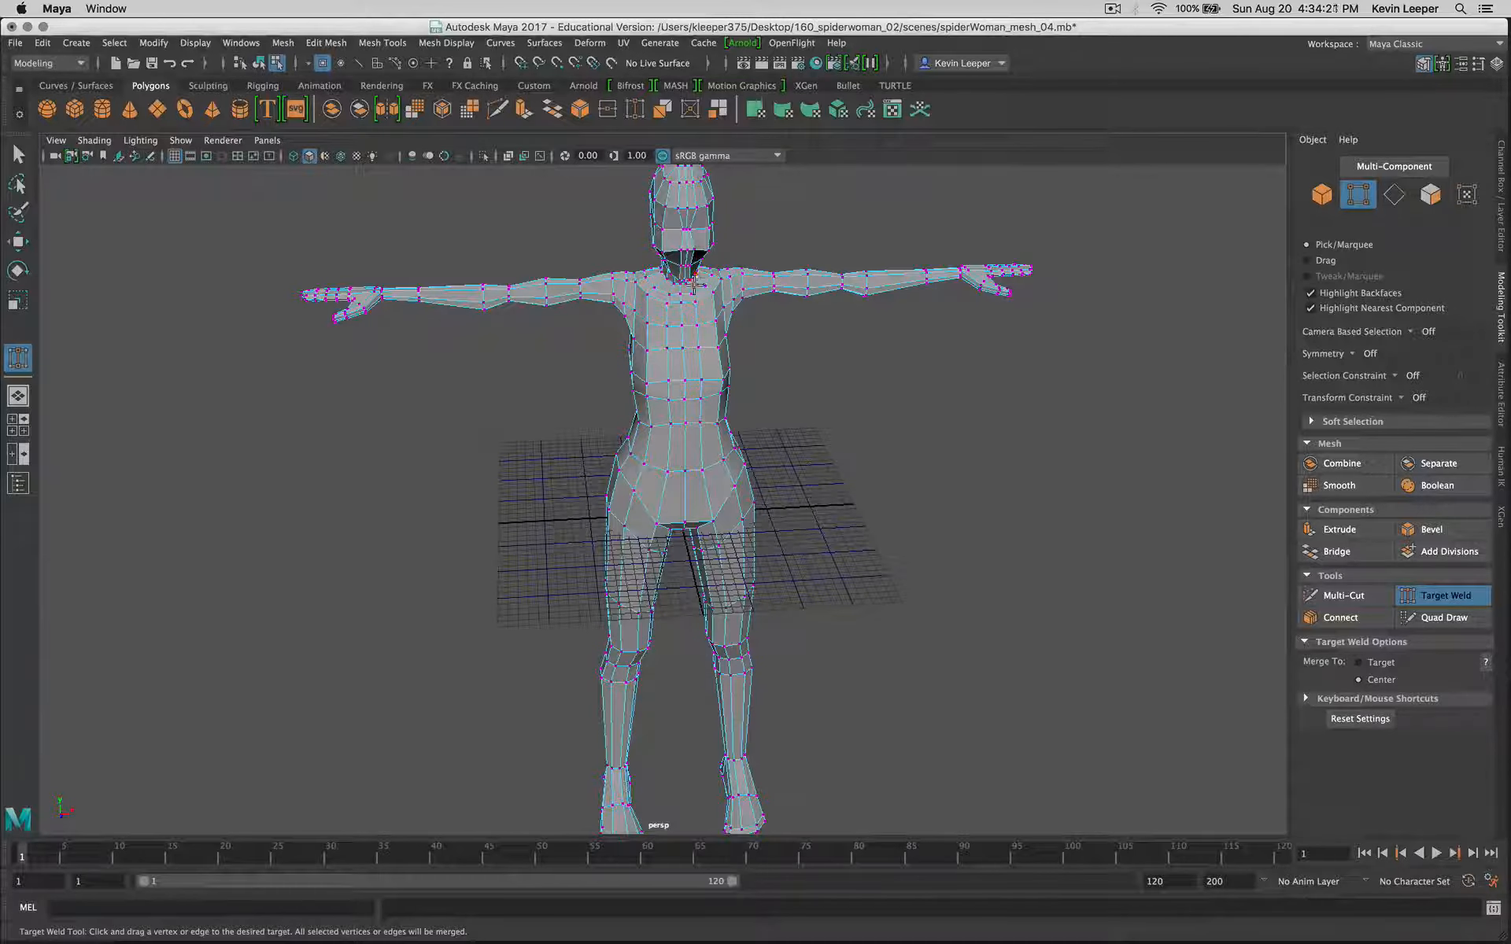
{"action": "right_click_drag", "start_coordinate": [693, 291], "coordinate": [688, 482], "text": "alt"}
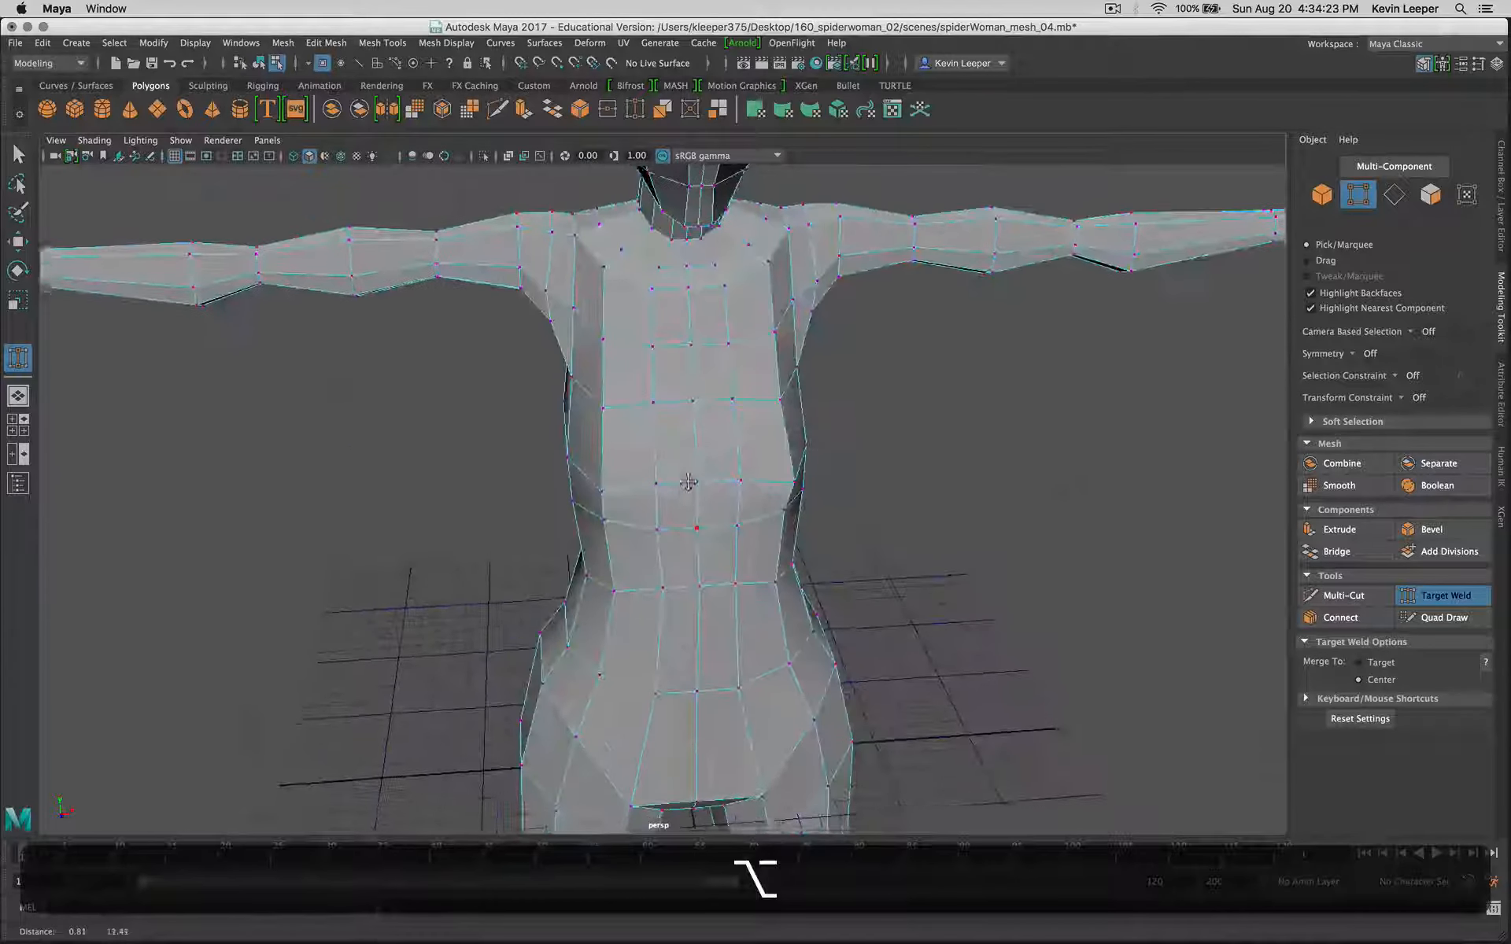
{"action": "left_click_drag", "start_coordinate": [688, 483], "coordinate": [765, 381], "text": "alt"}
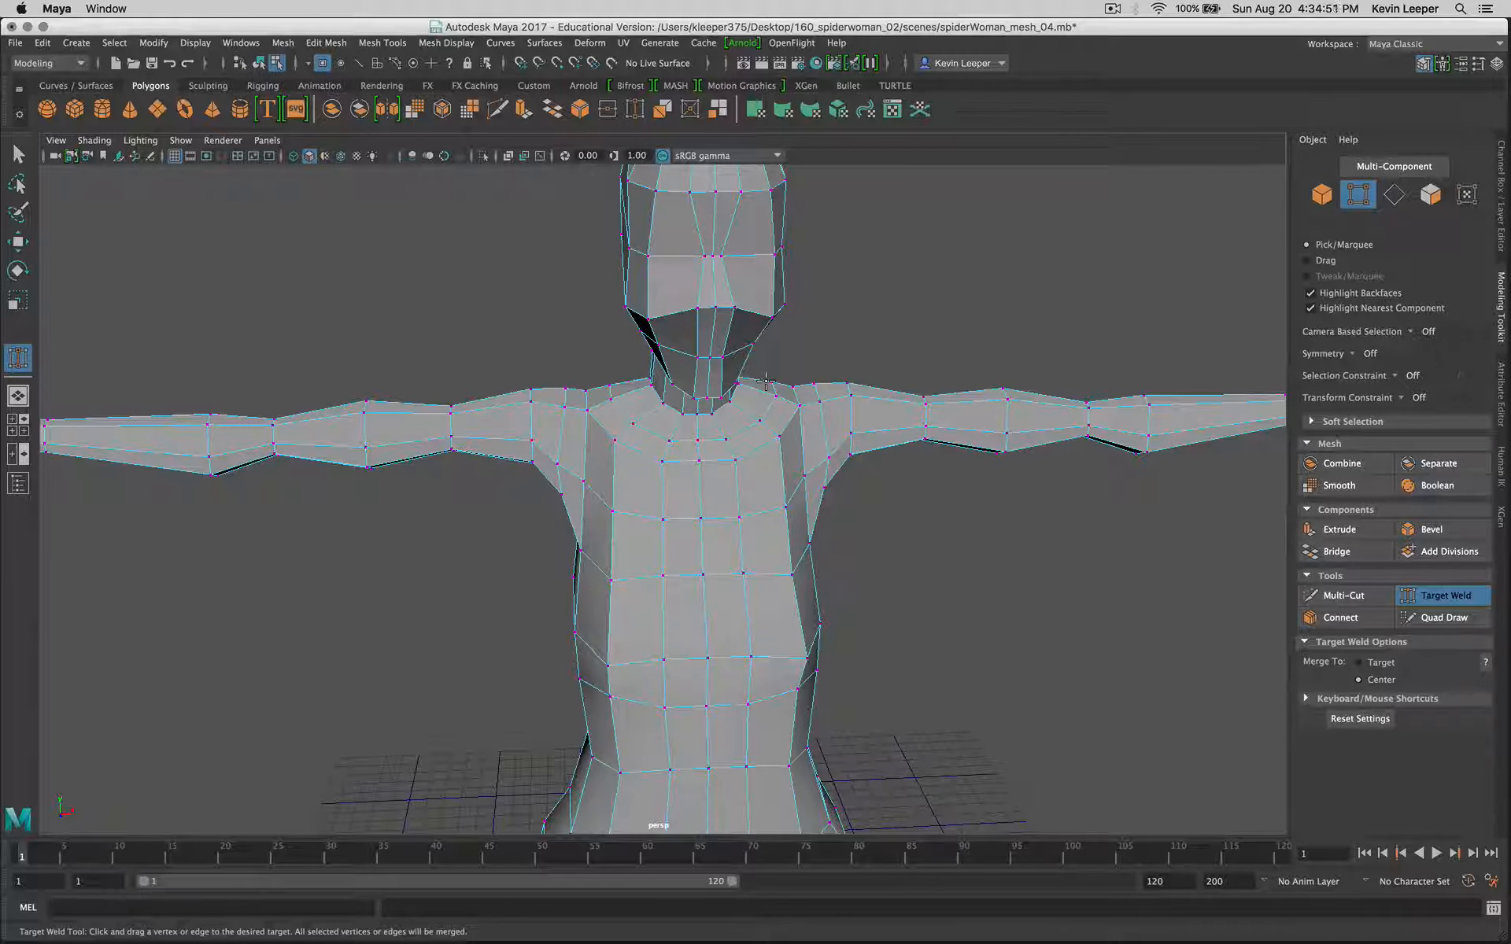
Step: Leave Target Weld and move the centre-line chest vertex along Z to about 4.10
{"action": "left_click", "coordinate": [14, 160]}
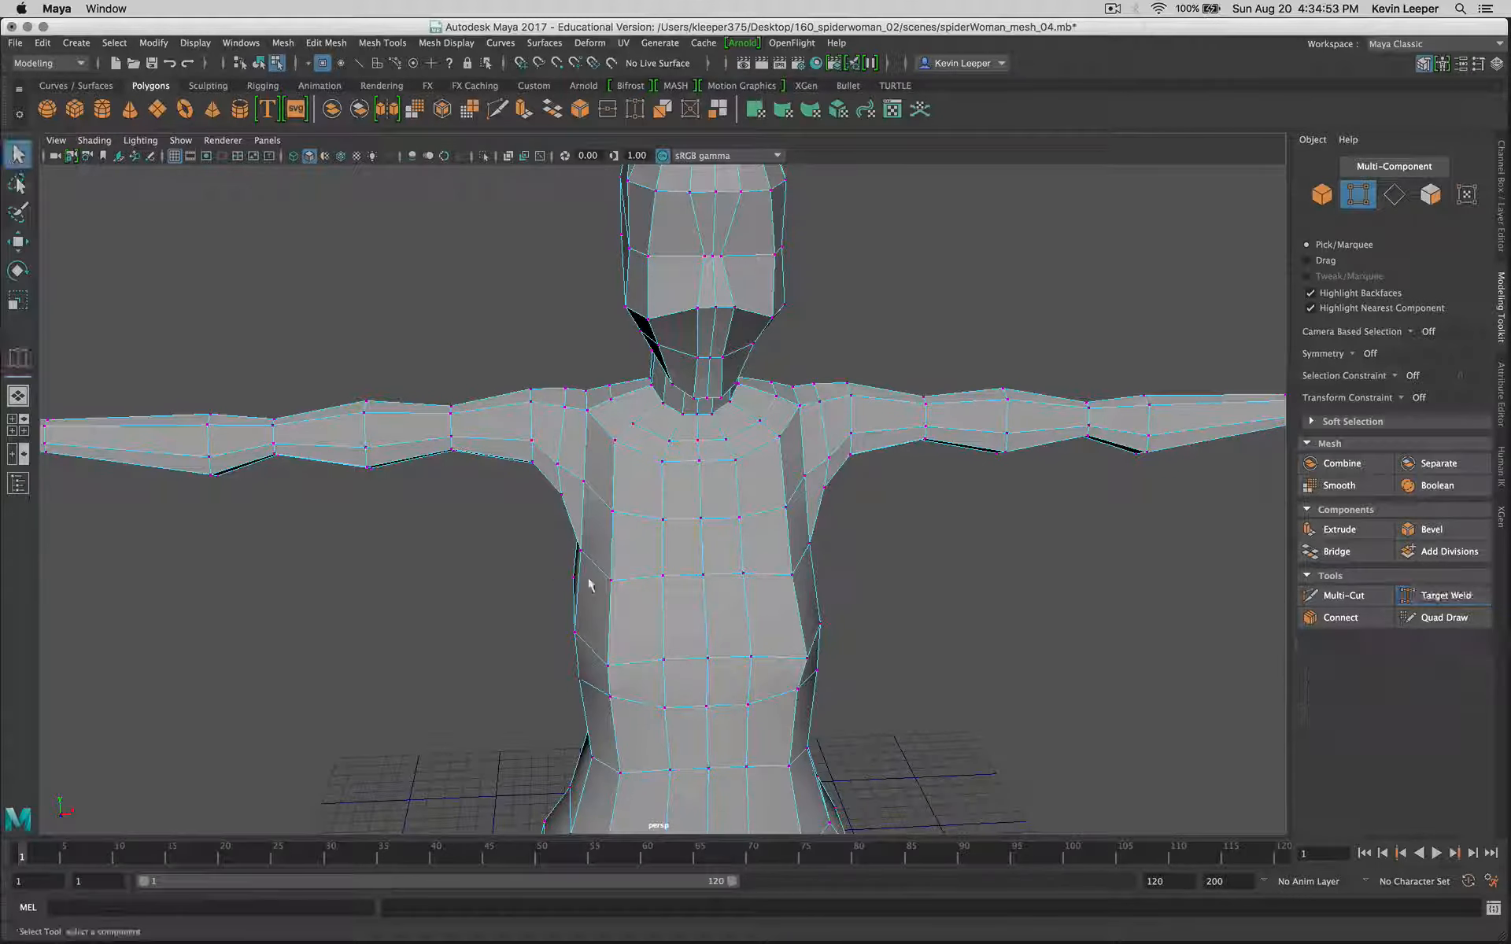
{"action": "left_click_drag", "start_coordinate": [894, 643], "coordinate": [785, 645], "text": "alt"}
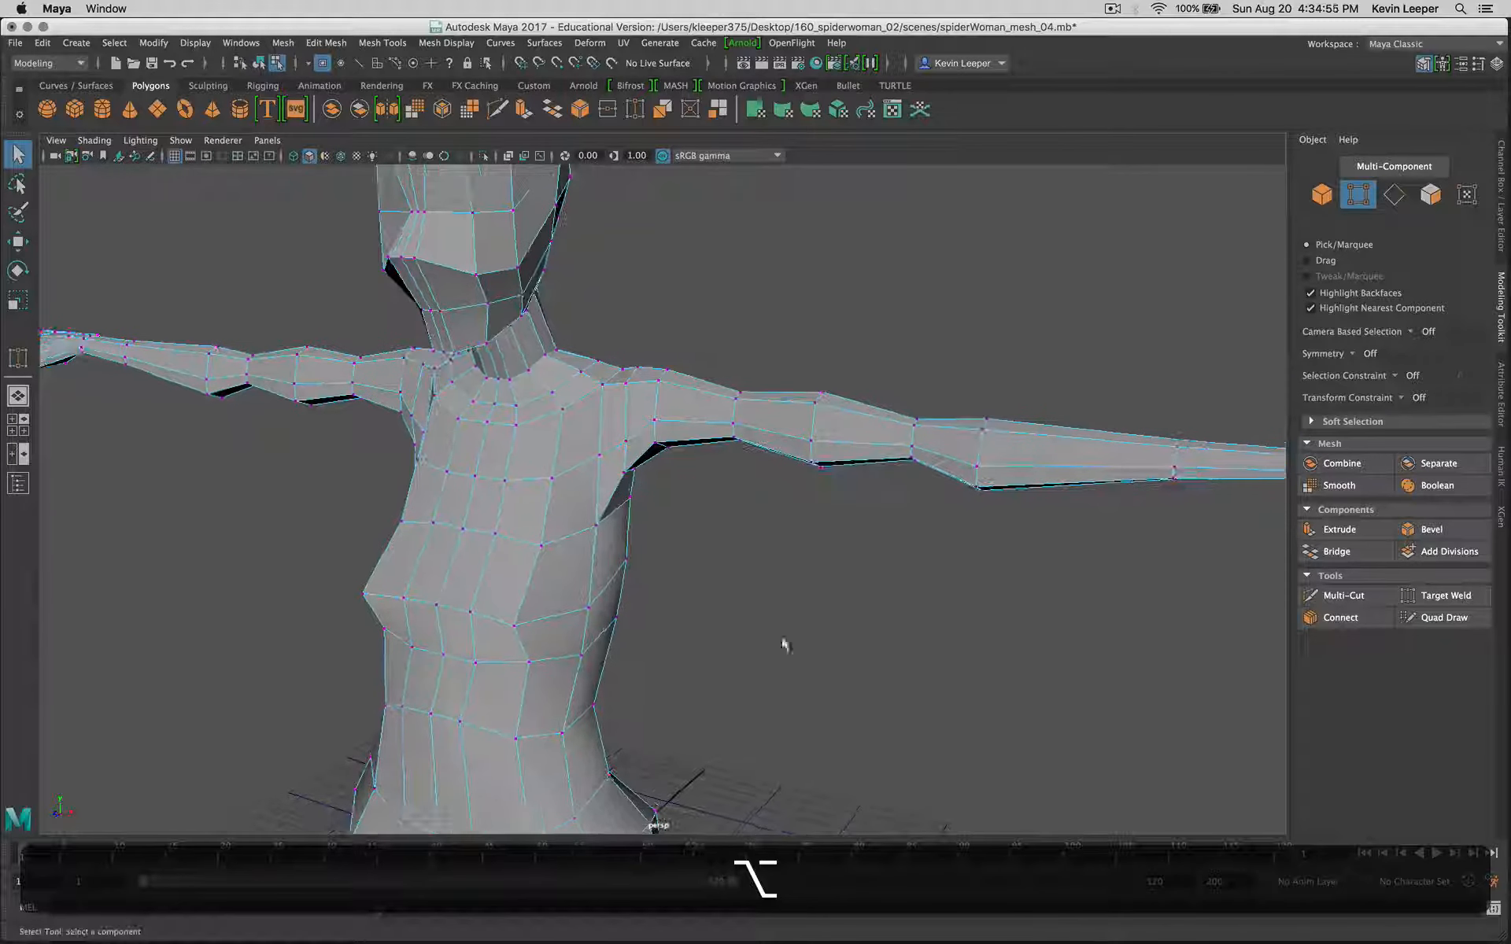
{"action": "left_click", "coordinate": [437, 606]}
{"action": "left_click_drag", "start_coordinate": [439, 614], "coordinate": [496, 657], "text": "alt"}
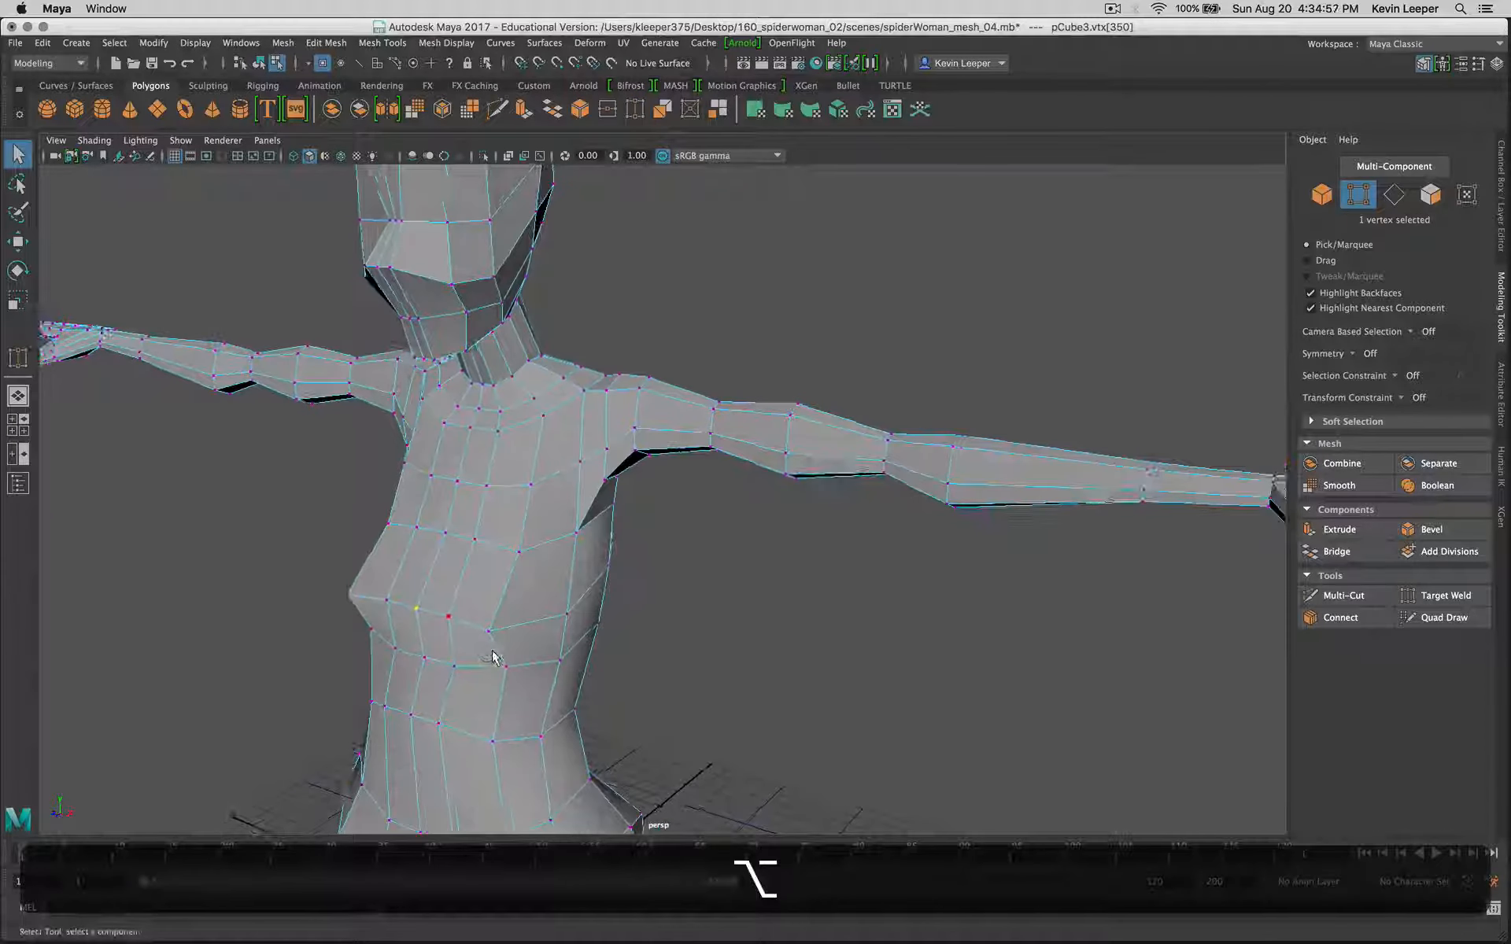
{"action": "key", "text": "w"}
{"action": "left_click_drag", "start_coordinate": [367, 633], "coordinate": [695, 342]}
{"action": "middle_click_drag", "start_coordinate": [696, 343], "coordinate": [789, 492], "text": "alt"}
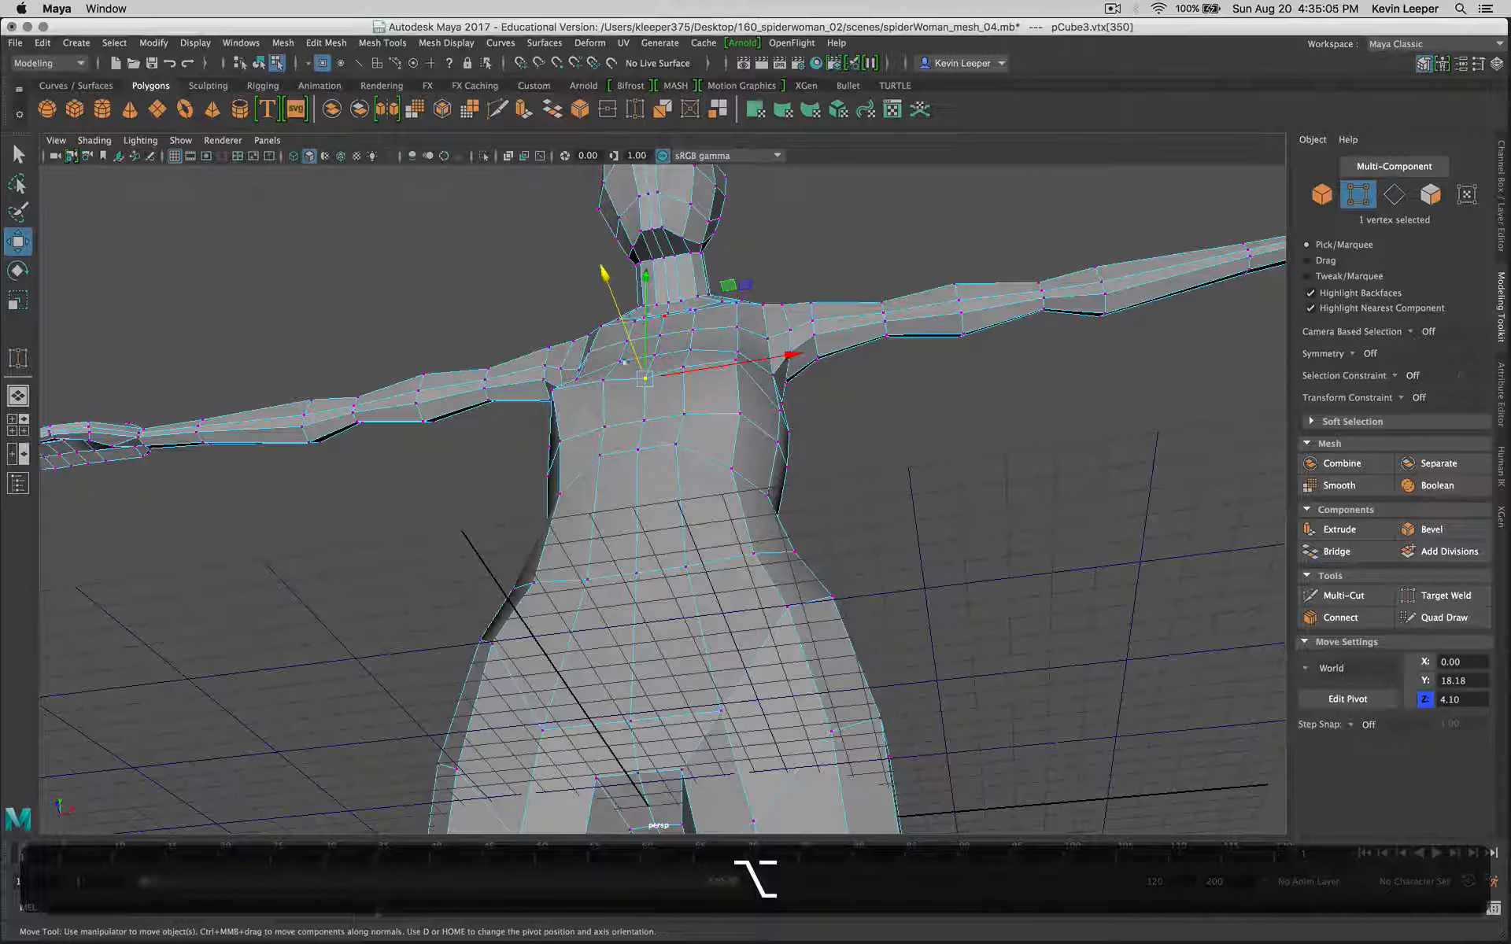
Step: Select the vertex beside the chest's centre line and turn on Object X symmetry for component editing
{"action": "left_click", "coordinate": [602, 381]}
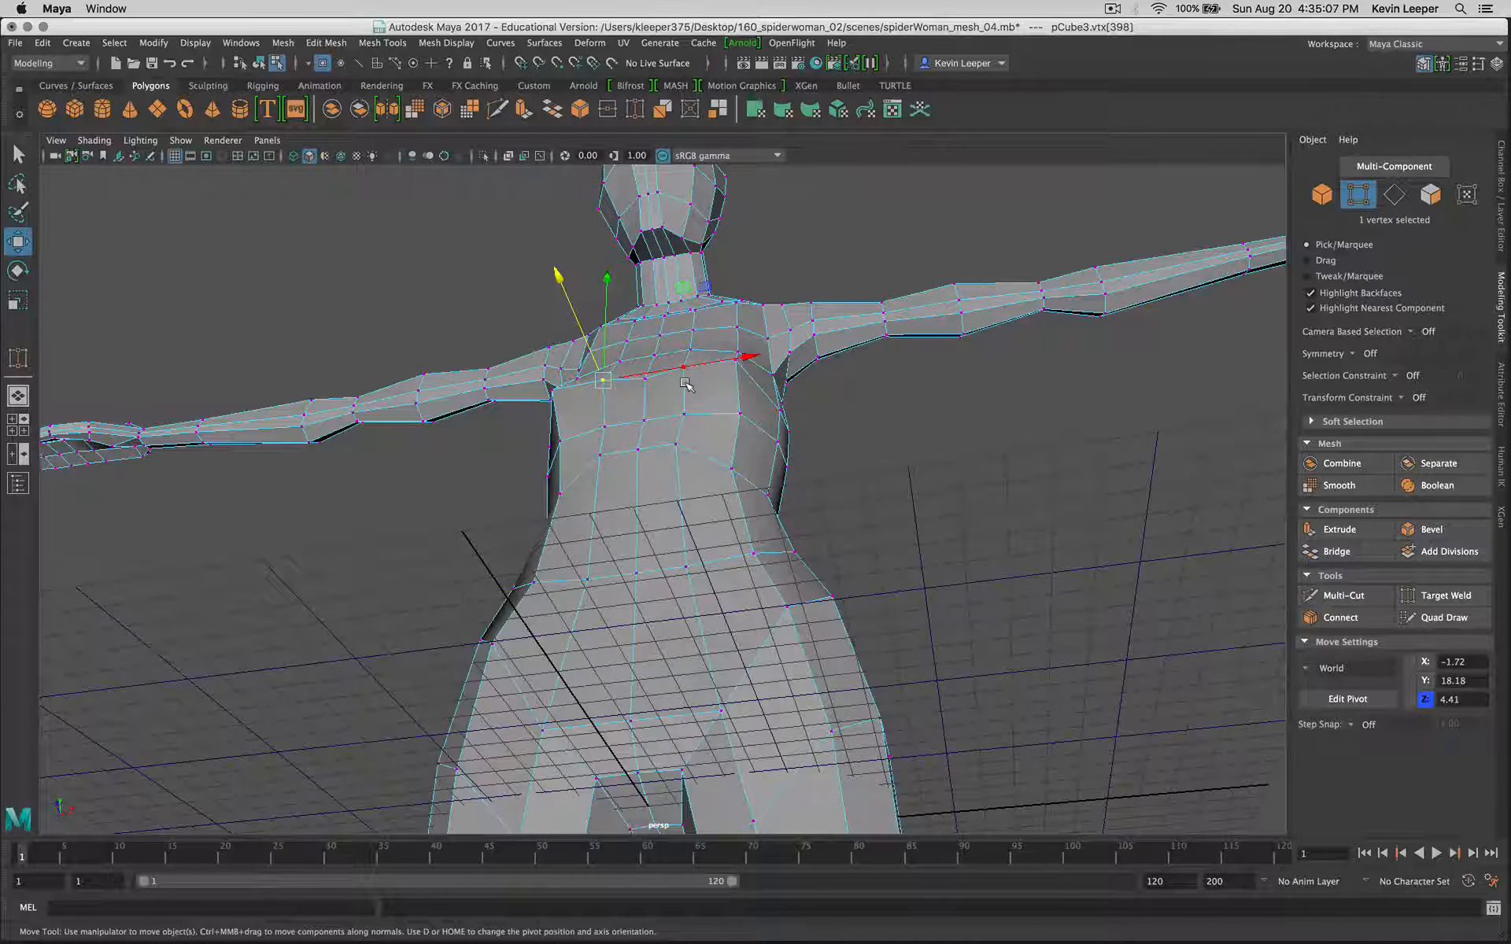
{"action": "key", "text": "w"}
{"action": "key", "text": "w"}
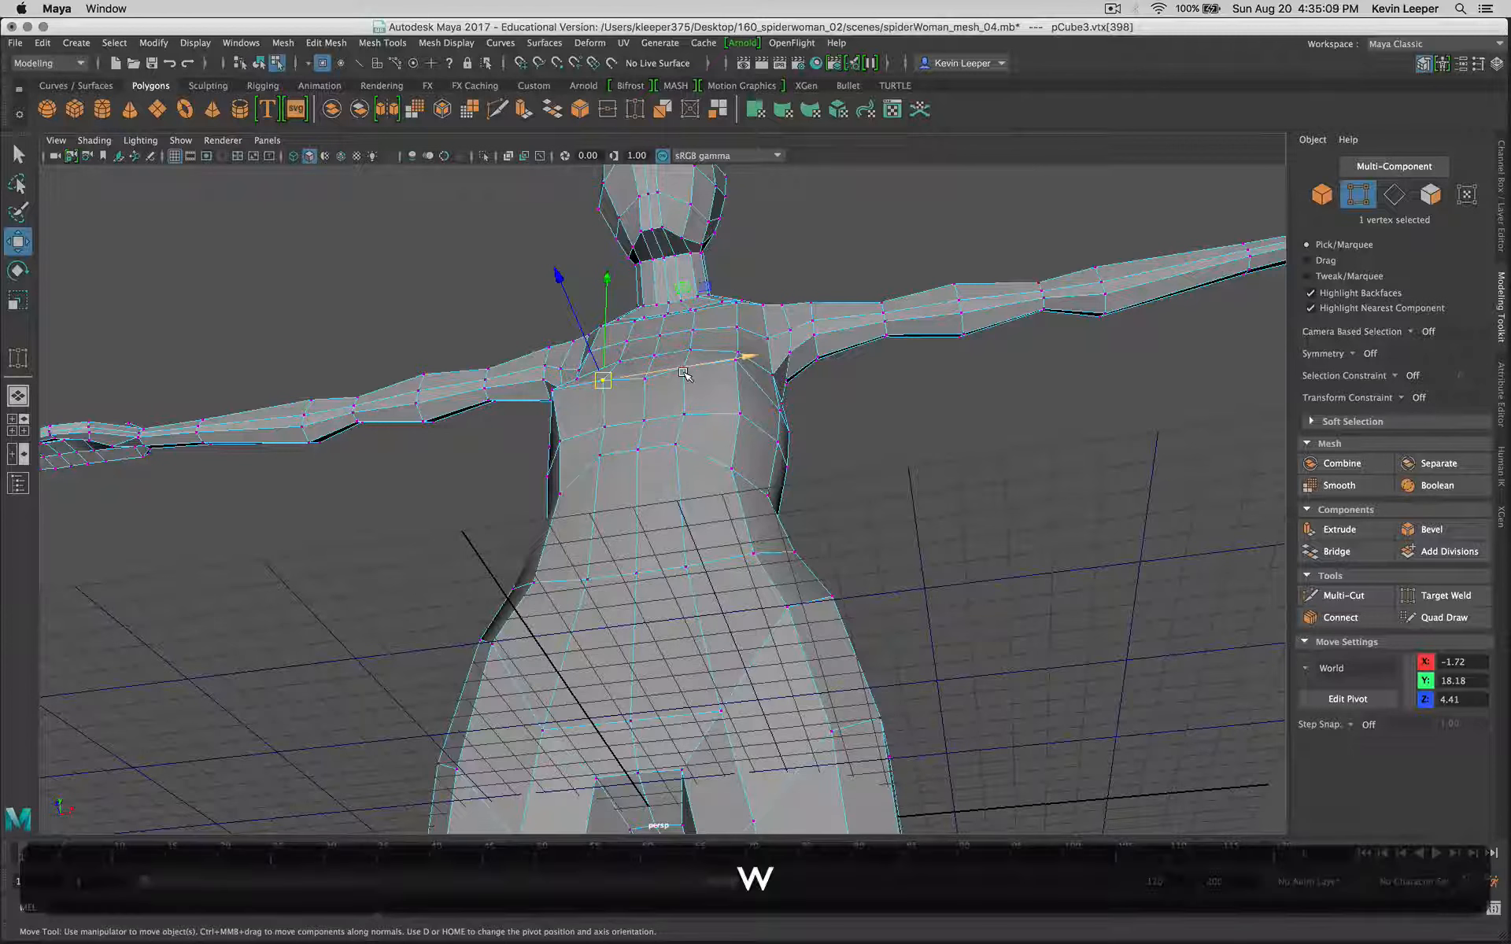
{"action": "left_click", "coordinate": [1351, 355]}
{"action": "left_click", "coordinate": [1378, 379]}
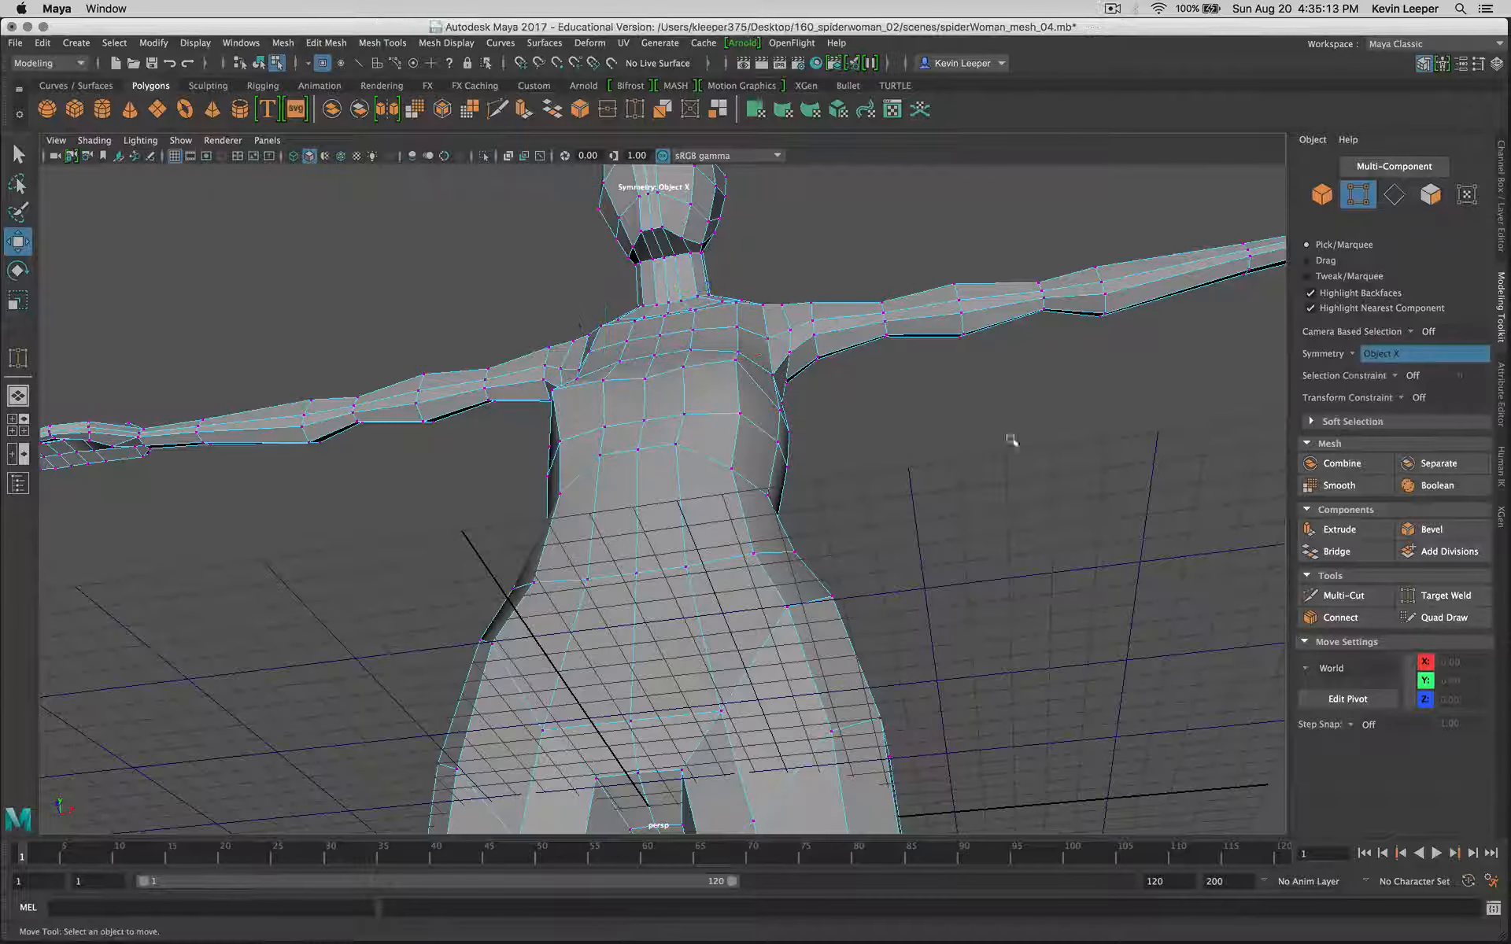
Step: Check the mirrored selection beside the chest's centre line, and move the centre chest vertex along Z to about 3.84
{"action": "left_click", "coordinate": [674, 359]}
{"action": "left_click_drag", "start_coordinate": [683, 368], "coordinate": [826, 523]}
{"action": "left_click", "coordinate": [646, 381]}
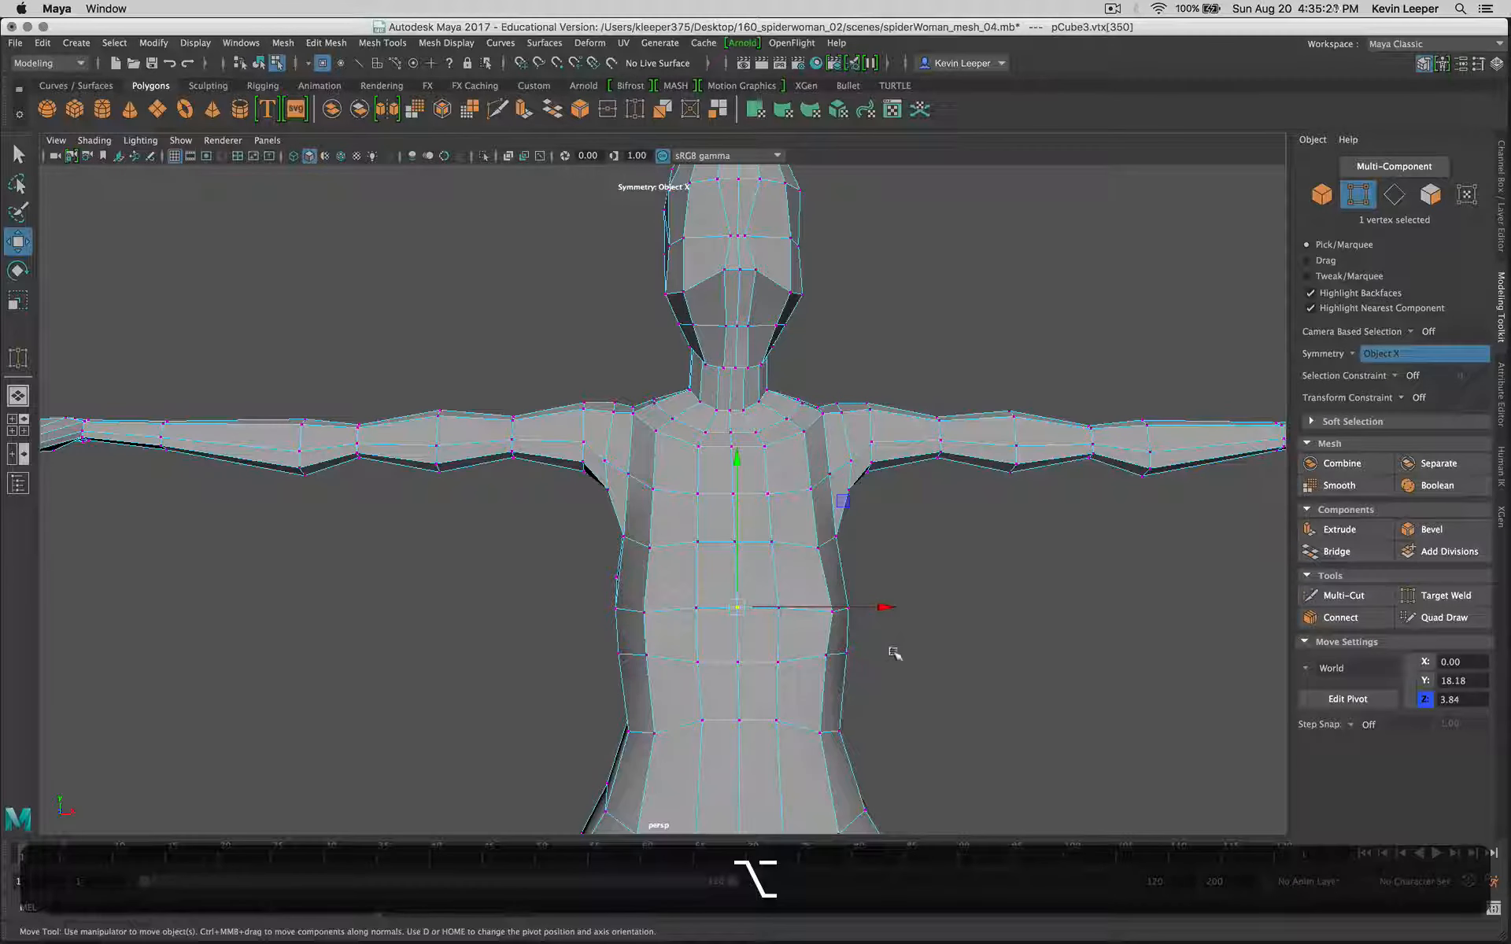
Step: Move the symmetrical outer vertex pair at chest height slightly outward along X
{"action": "left_click", "coordinate": [834, 612]}
{"action": "left_click_drag", "start_coordinate": [894, 613], "coordinate": [895, 613]}
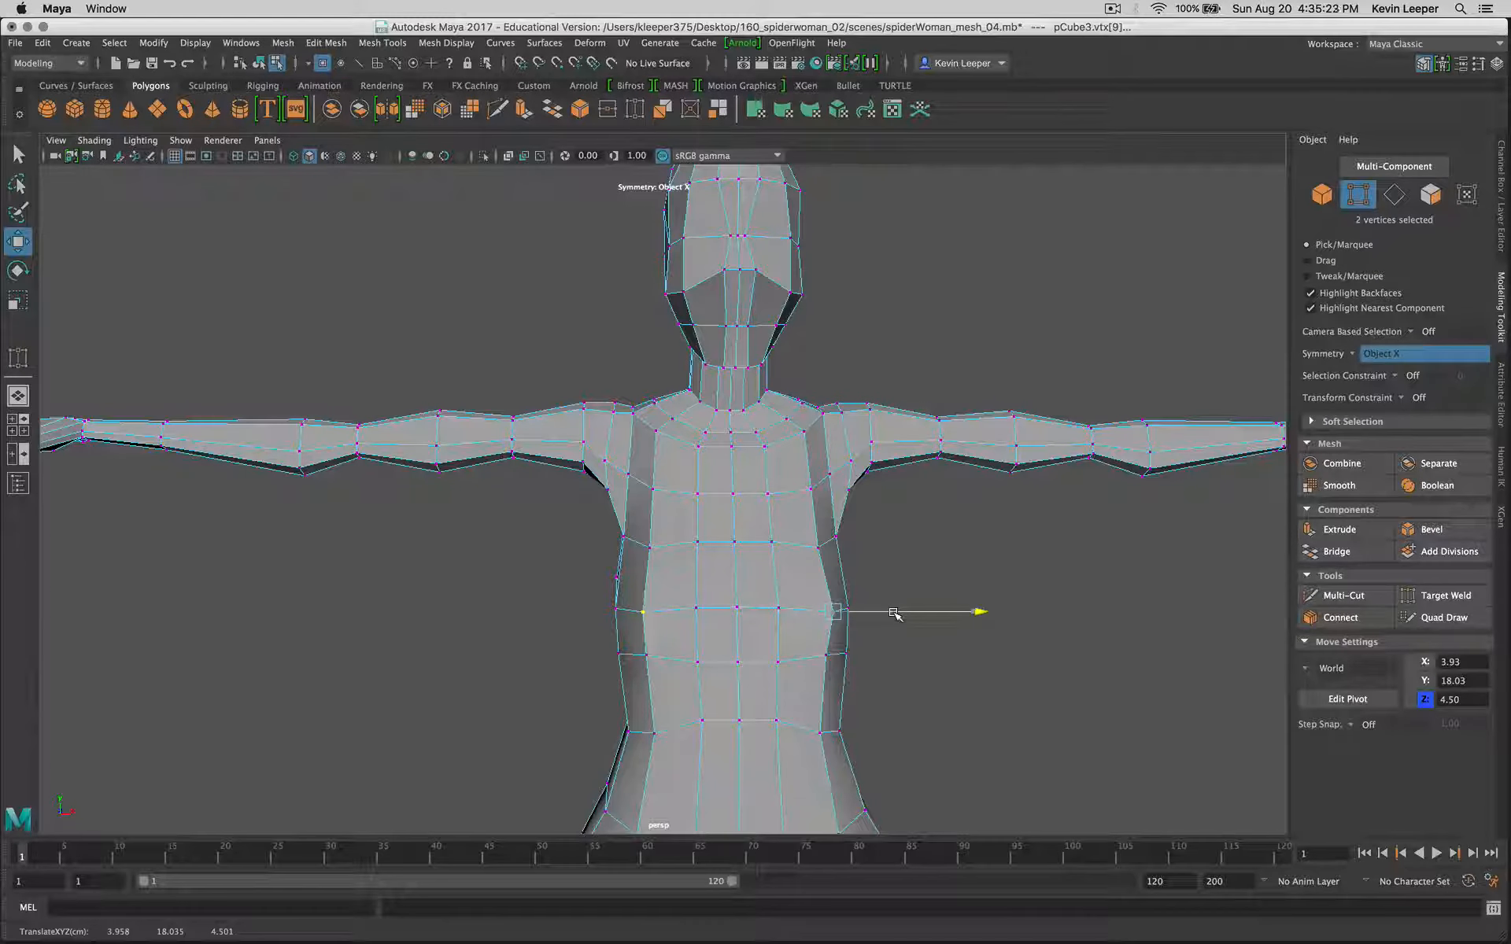
{"action": "key", "text": "r"}
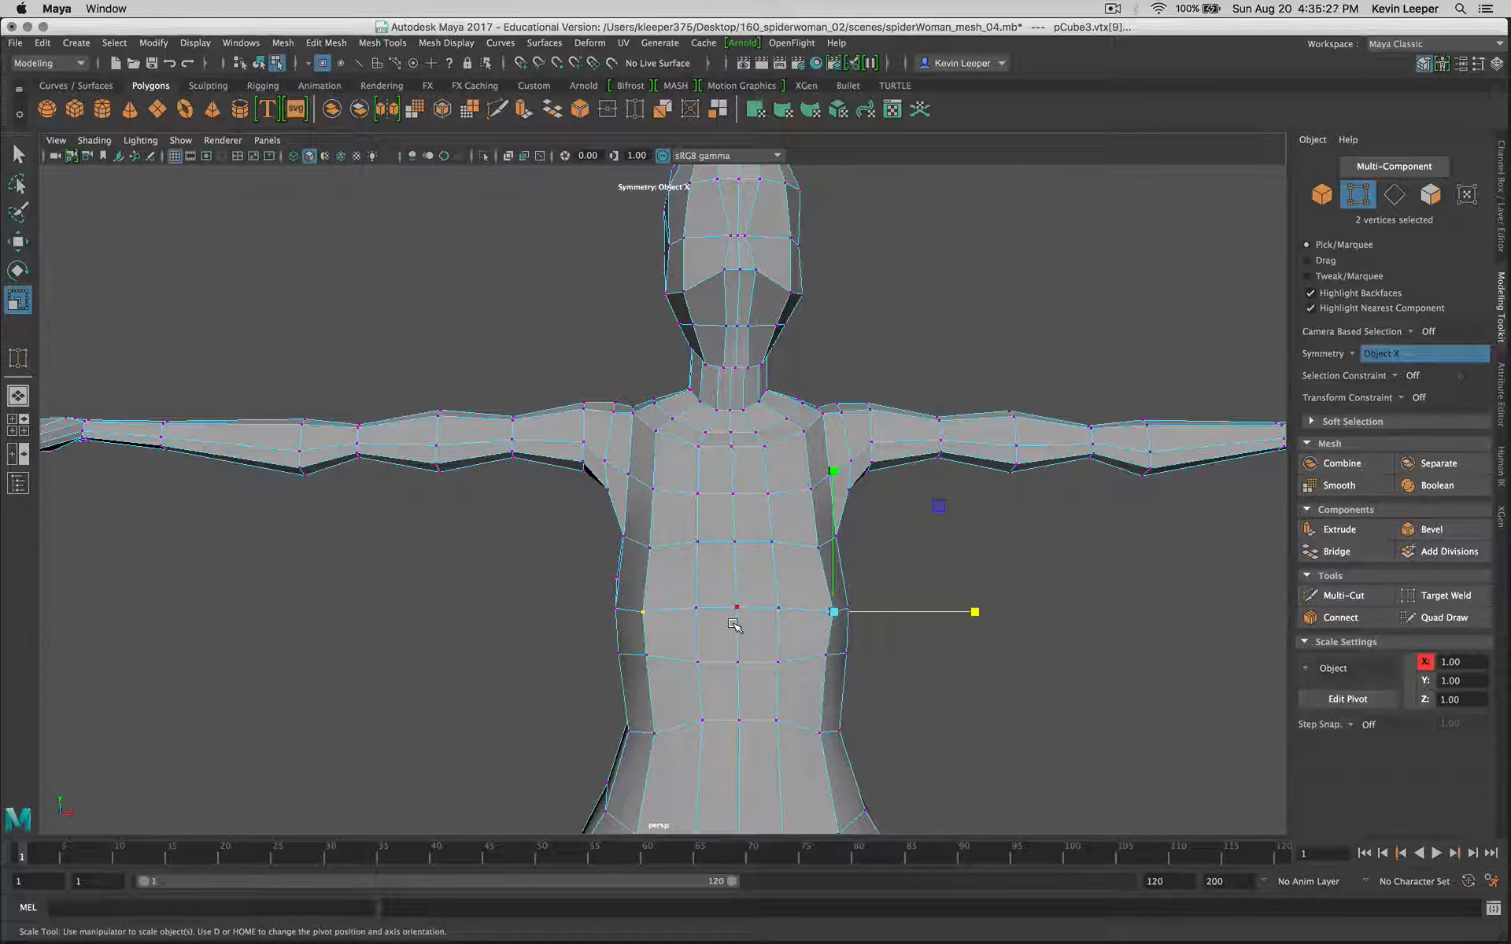
{"action": "key", "text": "w"}
{"action": "left_click_drag", "start_coordinate": [863, 612], "coordinate": [869, 612]}
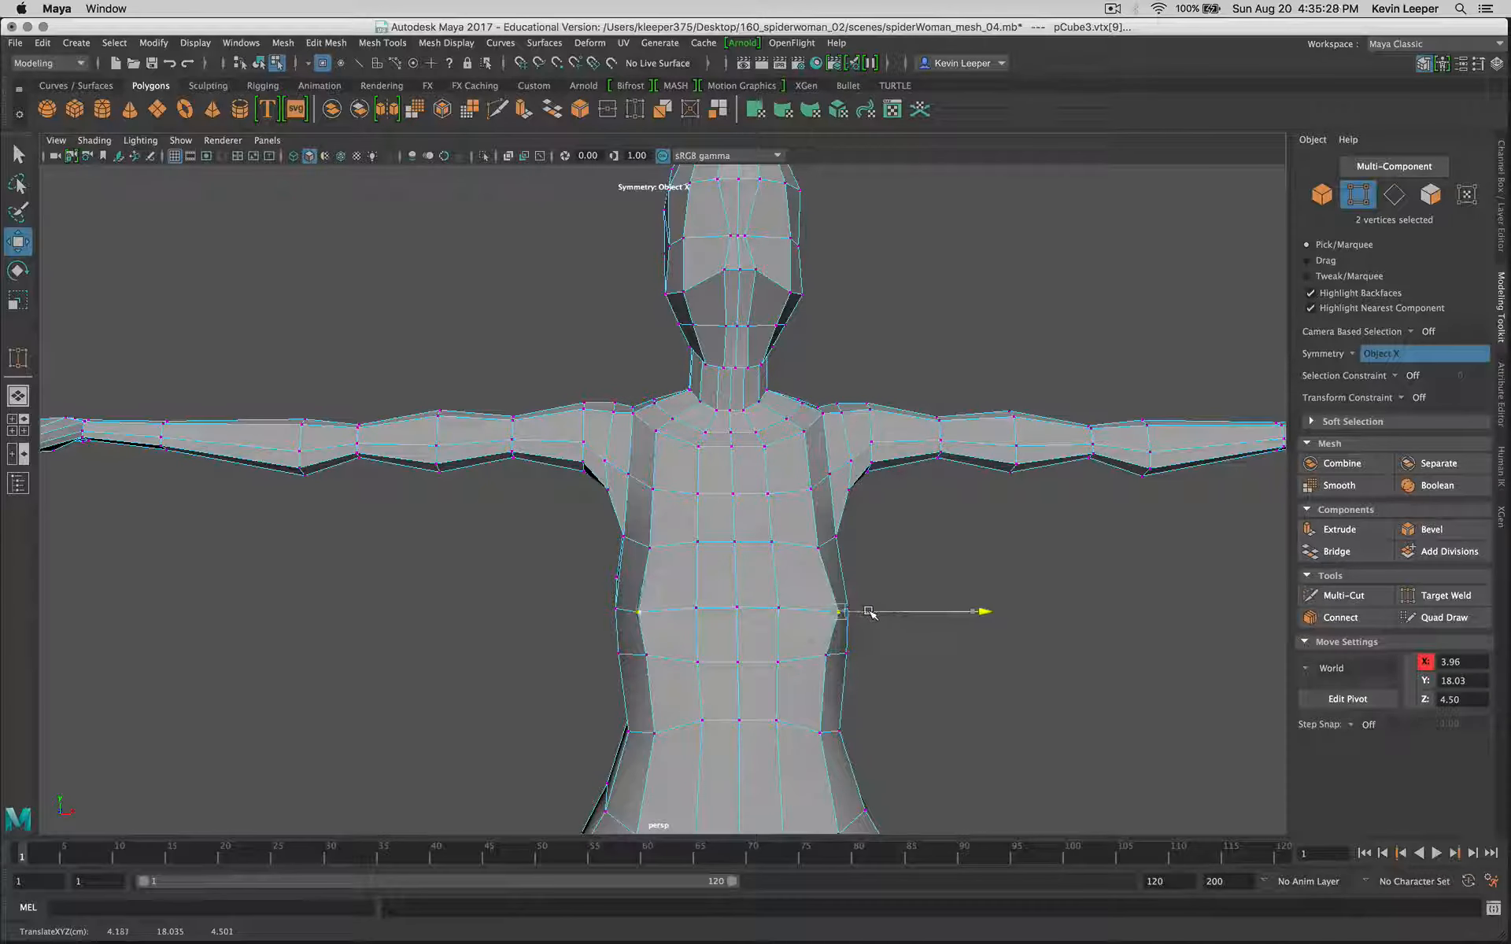
Step: Move the symmetrical outer vertex pair one row above inward along X to about 3.57
{"action": "left_click", "coordinate": [820, 549]}
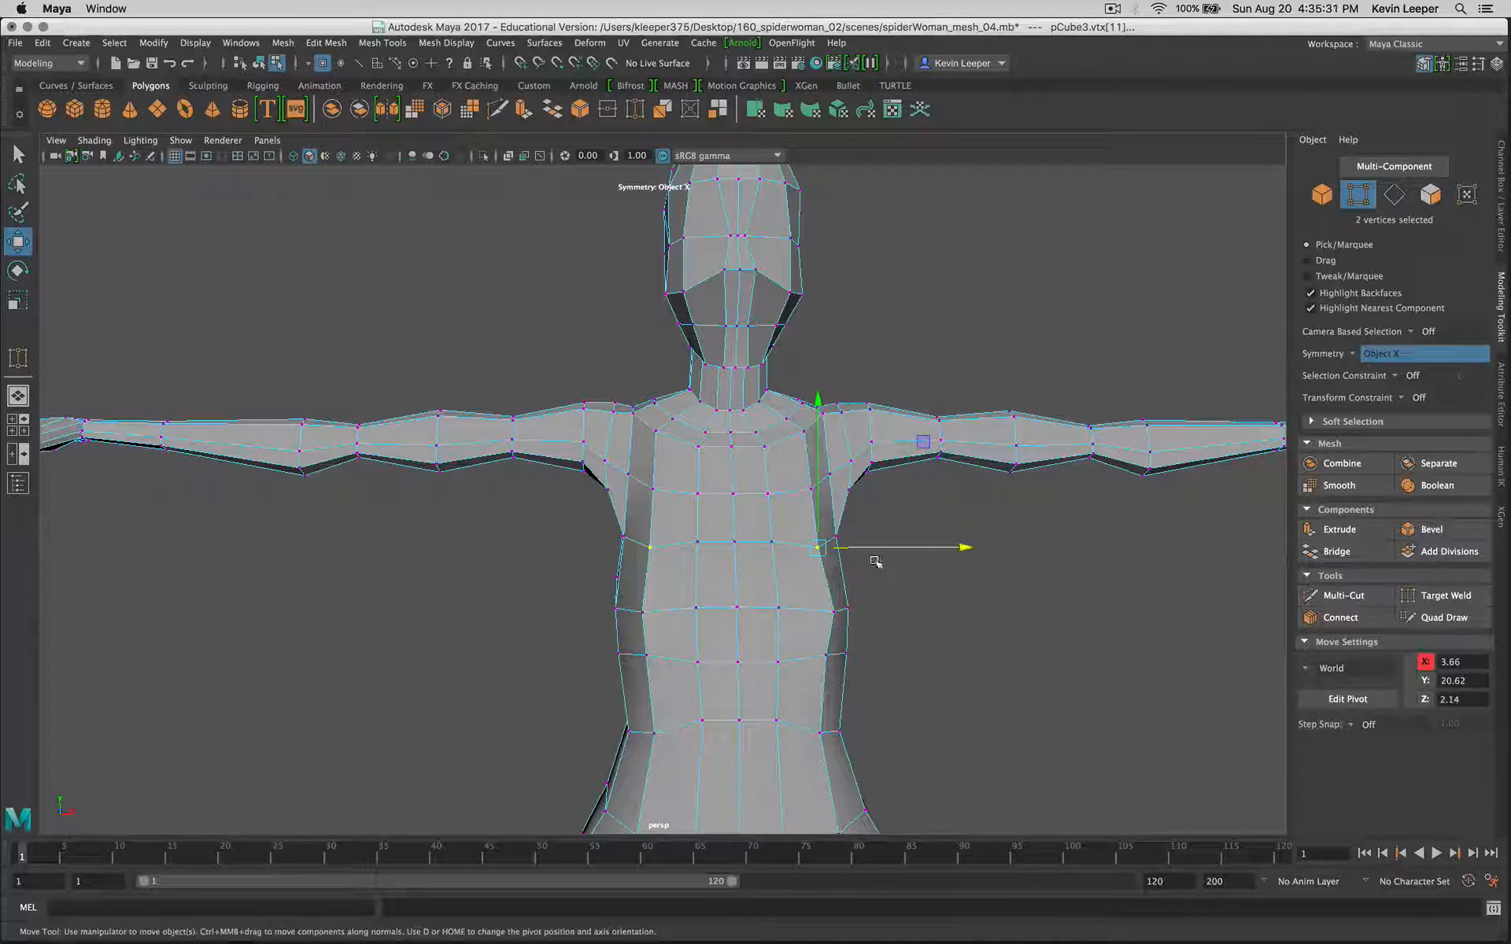
{"action": "left_click_drag", "start_coordinate": [893, 548], "coordinate": [889, 587]}
{"action": "left_click_drag", "start_coordinate": [889, 652], "coordinate": [866, 653]}
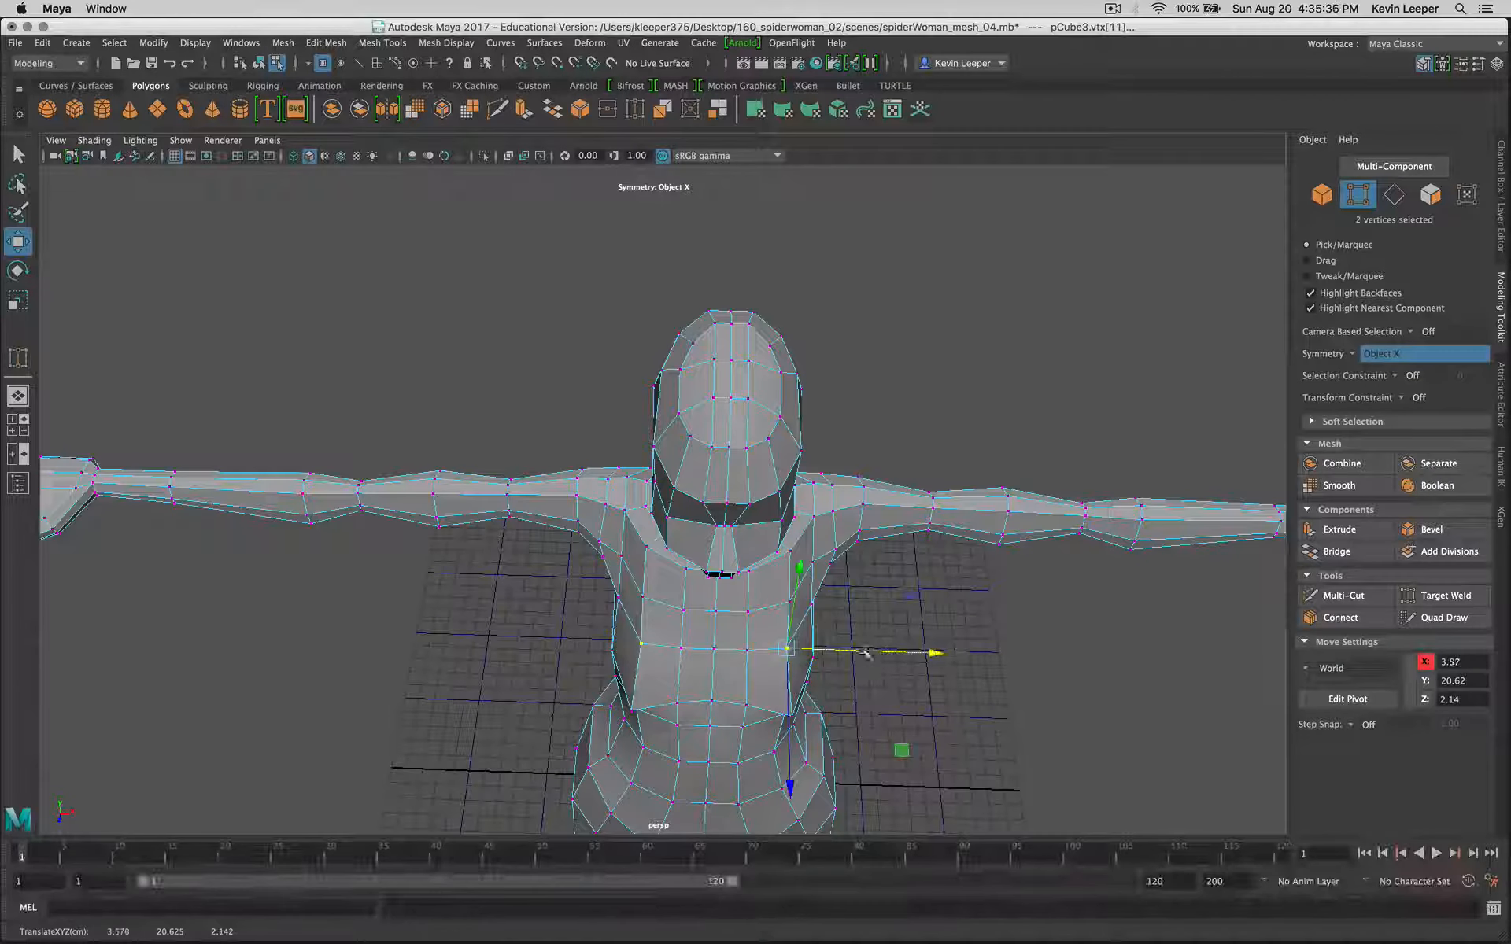
Step: Move the inner upper-chest vertex pair inward along X to about 1.09, and the vertex pair behind the armpits along Z to about -0.21
{"action": "left_click", "coordinate": [748, 650]}
{"action": "left_click", "coordinate": [749, 613]}
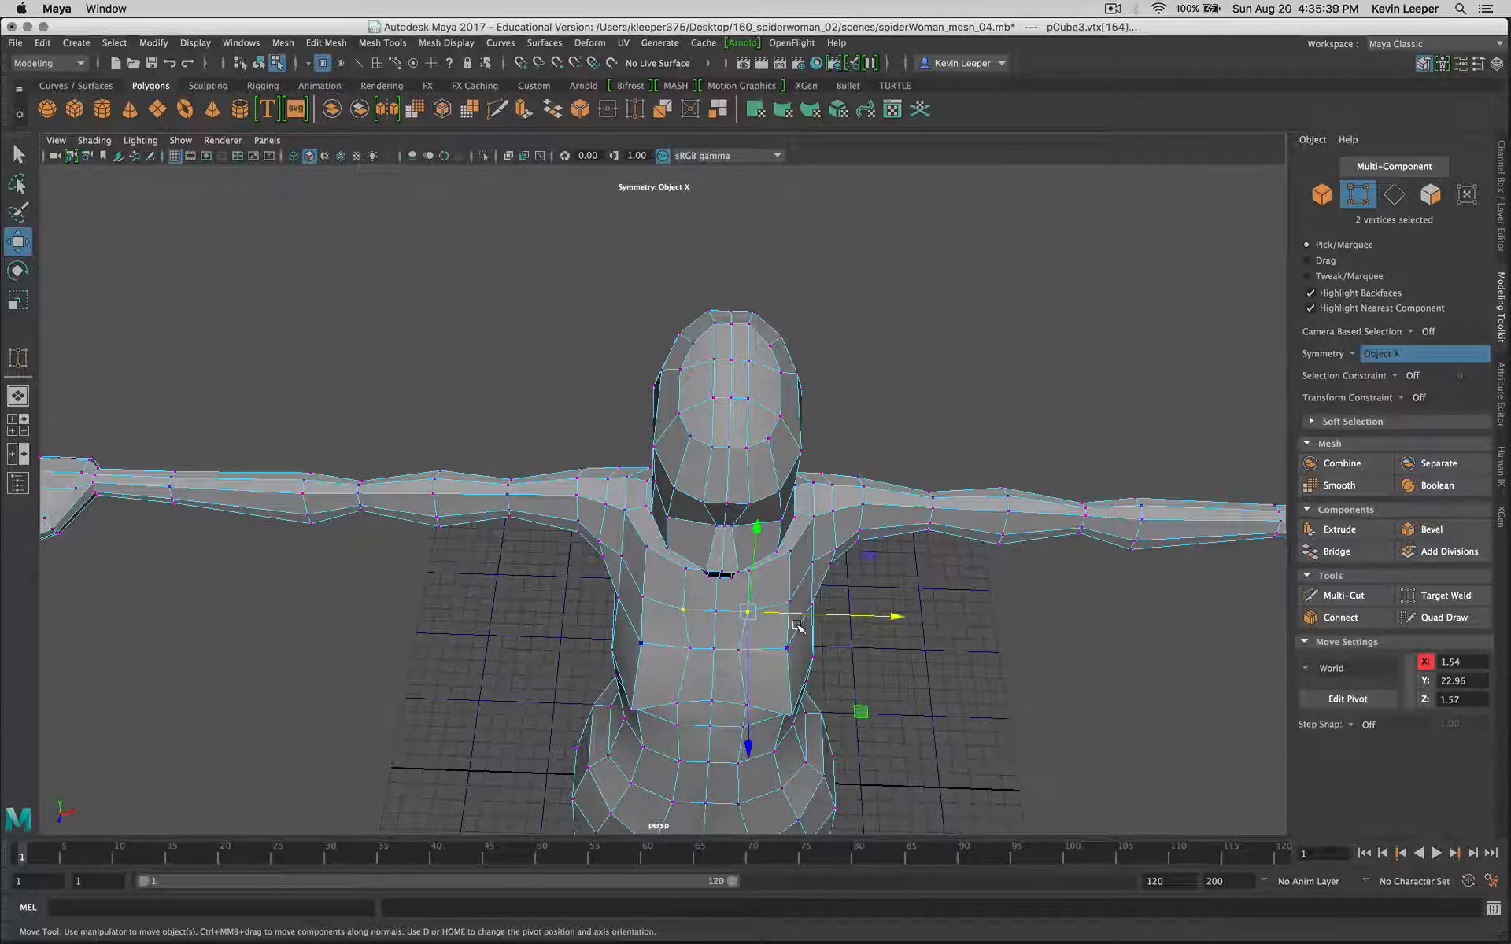
{"action": "left_click_drag", "start_coordinate": [799, 617], "coordinate": [687, 580], "text": "alt"}
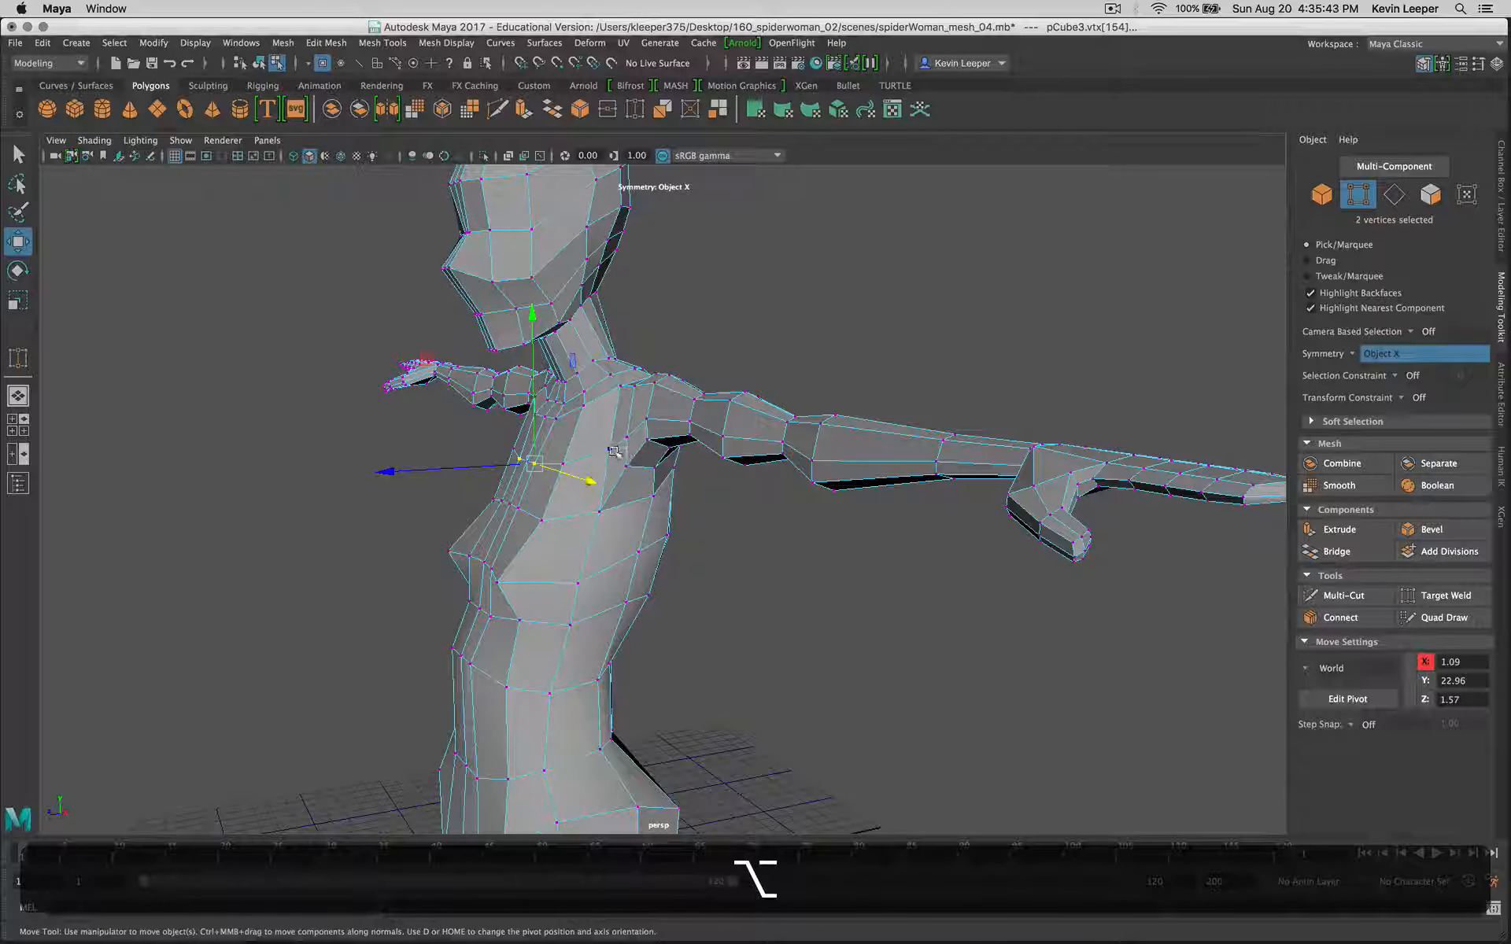
{"action": "left_click_drag", "start_coordinate": [614, 452], "coordinate": [457, 520], "text": "alt"}
{"action": "left_click", "coordinate": [691, 635]}
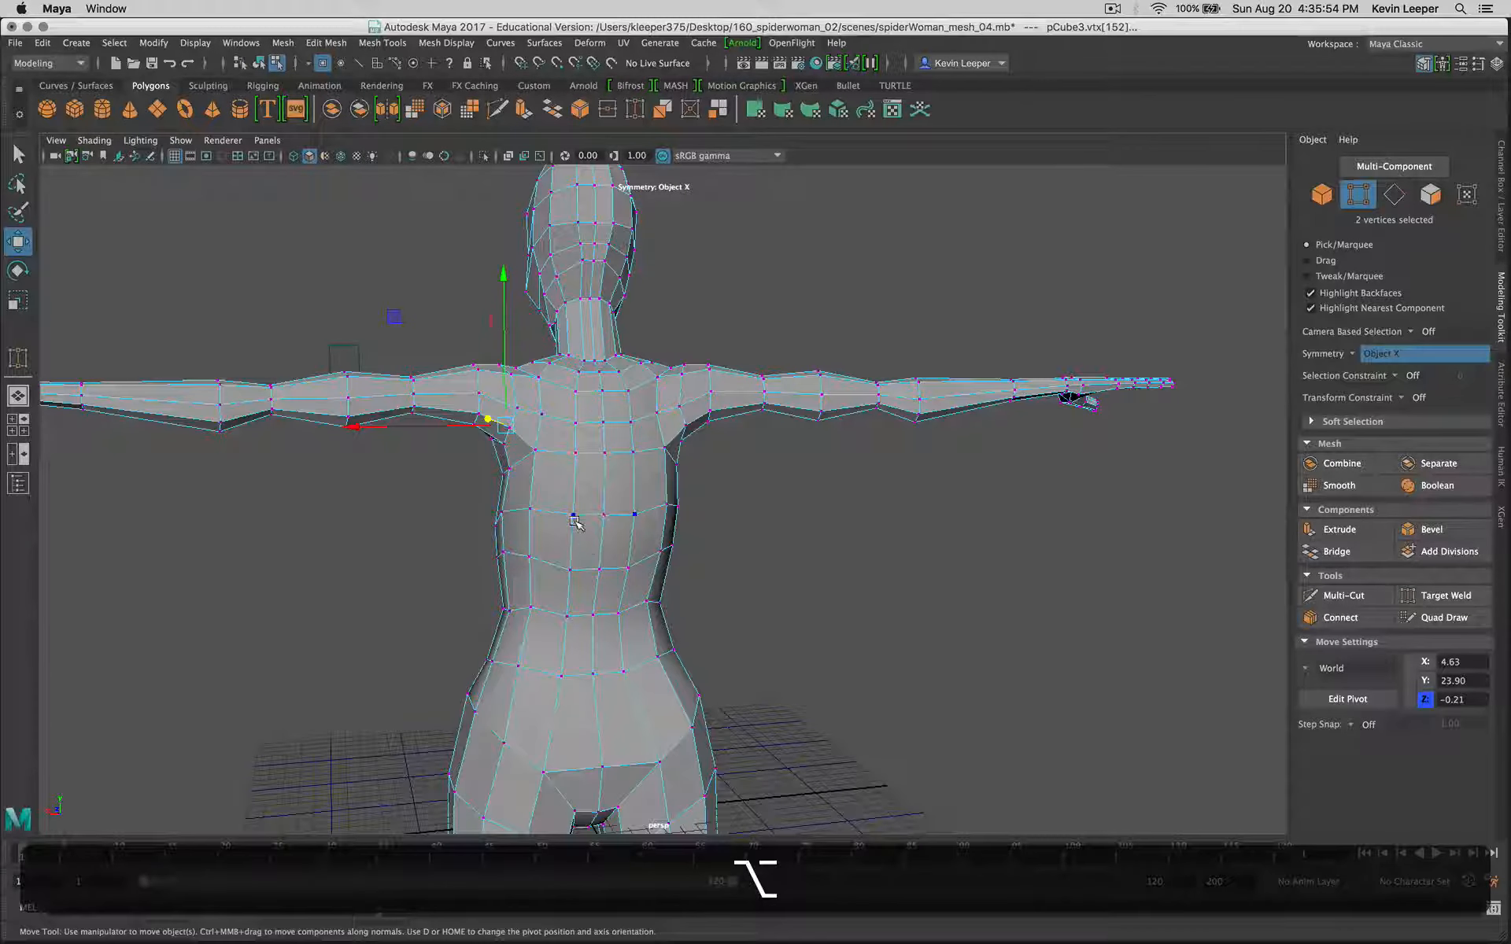
Step: Examine the hips, legs and knees, then the whole symmetrical figure from several angles
{"action": "left_click_drag", "start_coordinate": [575, 523], "coordinate": [850, 613], "text": "alt"}
{"action": "middle_click_drag", "start_coordinate": [788, 659], "coordinate": [952, 197], "text": "alt"}
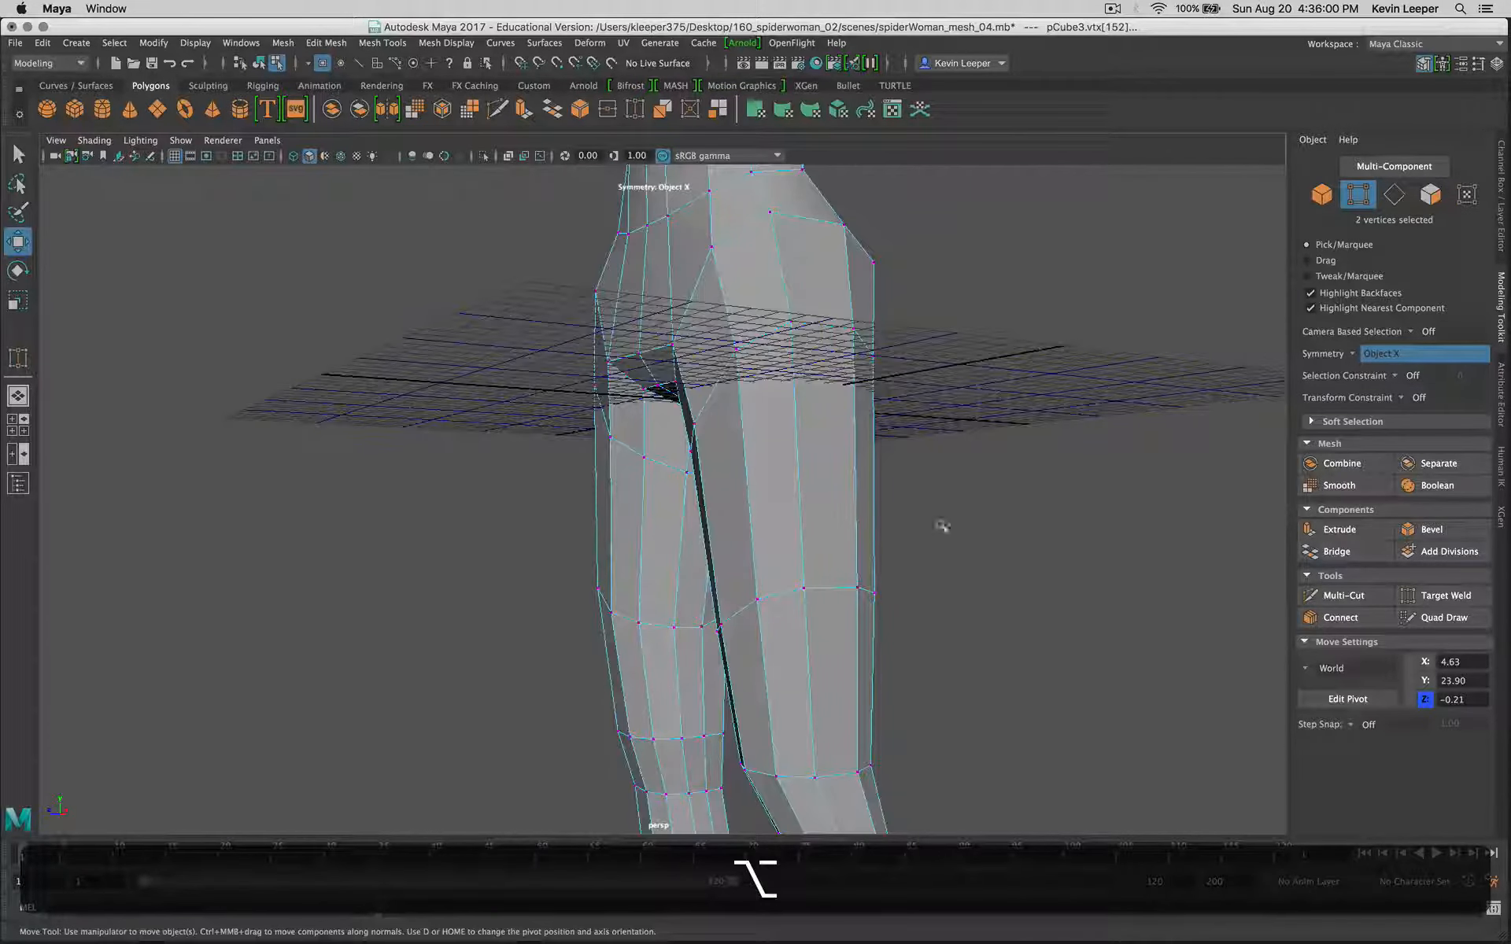
{"action": "scroll", "coordinate": [934, 559], "scroll_direction": "up", "scroll_amount": 4}
{"action": "scroll", "coordinate": [933, 565], "scroll_direction": "down", "scroll_amount": 4}
{"action": "left_click_drag", "start_coordinate": [934, 565], "coordinate": [863, 666], "text": "alt"}
{"action": "left_click", "coordinate": [888, 643]}
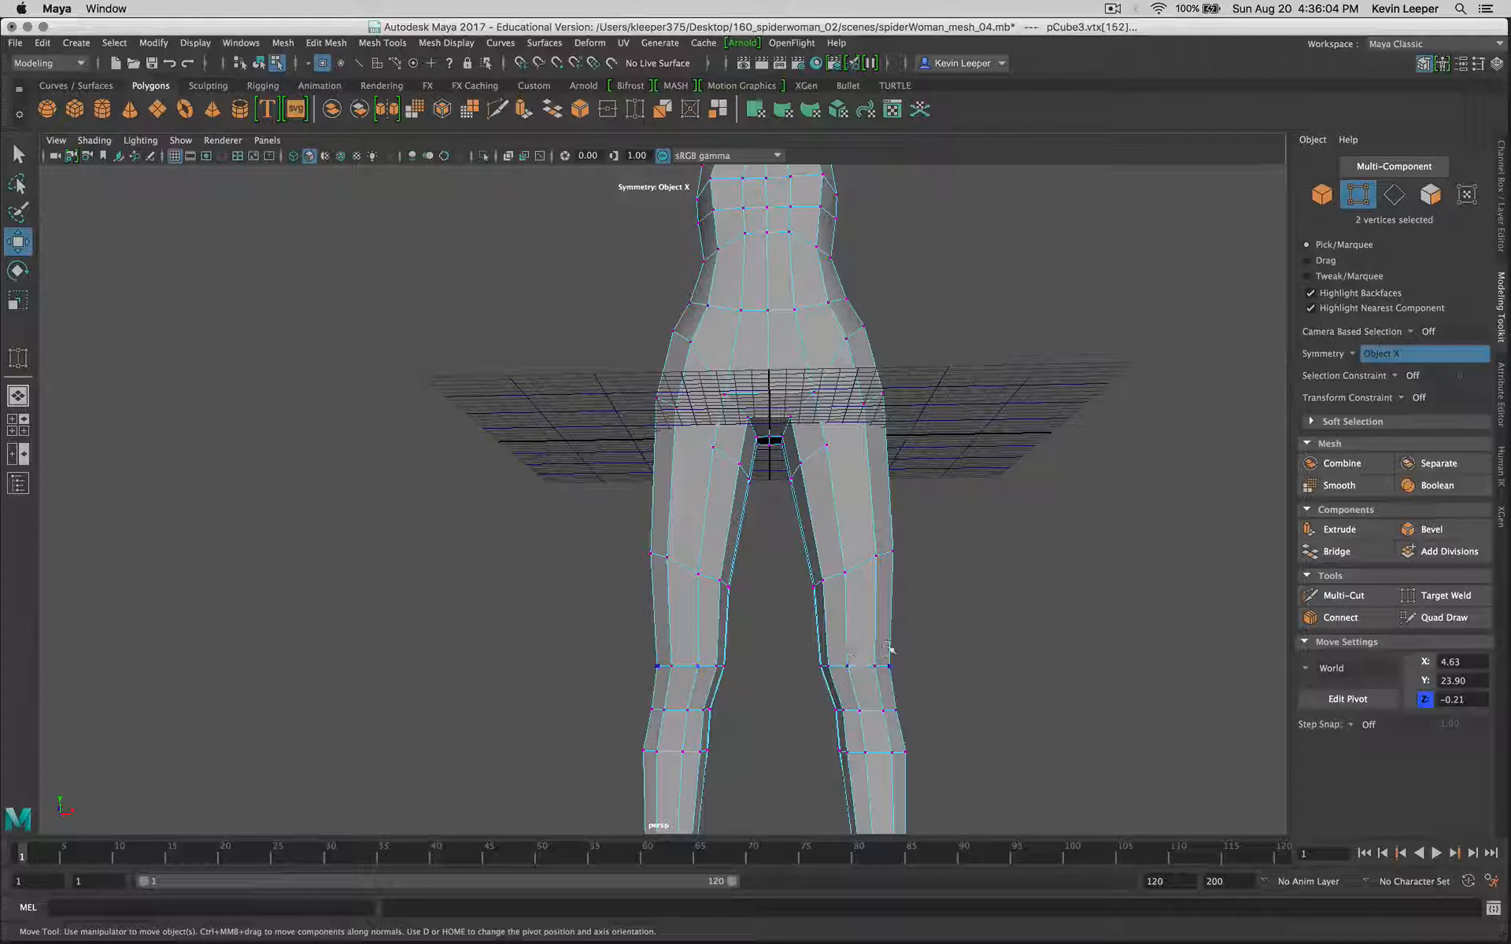
{"action": "mouse_move", "coordinate": [906, 554]}
{"action": "left_mouse_down", "text": "alt"}
{"action": "mouse_move", "coordinate": [947, 570]}
{"action": "mouse_move", "coordinate": [883, 607]}
{"action": "mouse_move", "coordinate": [975, 564]}
{"action": "mouse_move", "coordinate": [894, 523]}
{"action": "mouse_move", "coordinate": [1015, 469]}
{"action": "mouse_move", "coordinate": [863, 506]}
{"action": "mouse_move", "coordinate": [866, 627]}
{"action": "mouse_move", "coordinate": [919, 553]}
{"action": "left_mouse_up", "text": "alt"}
{"action": "scroll", "coordinate": [889, 606], "scroll_direction": "down", "scroll_amount": 5}
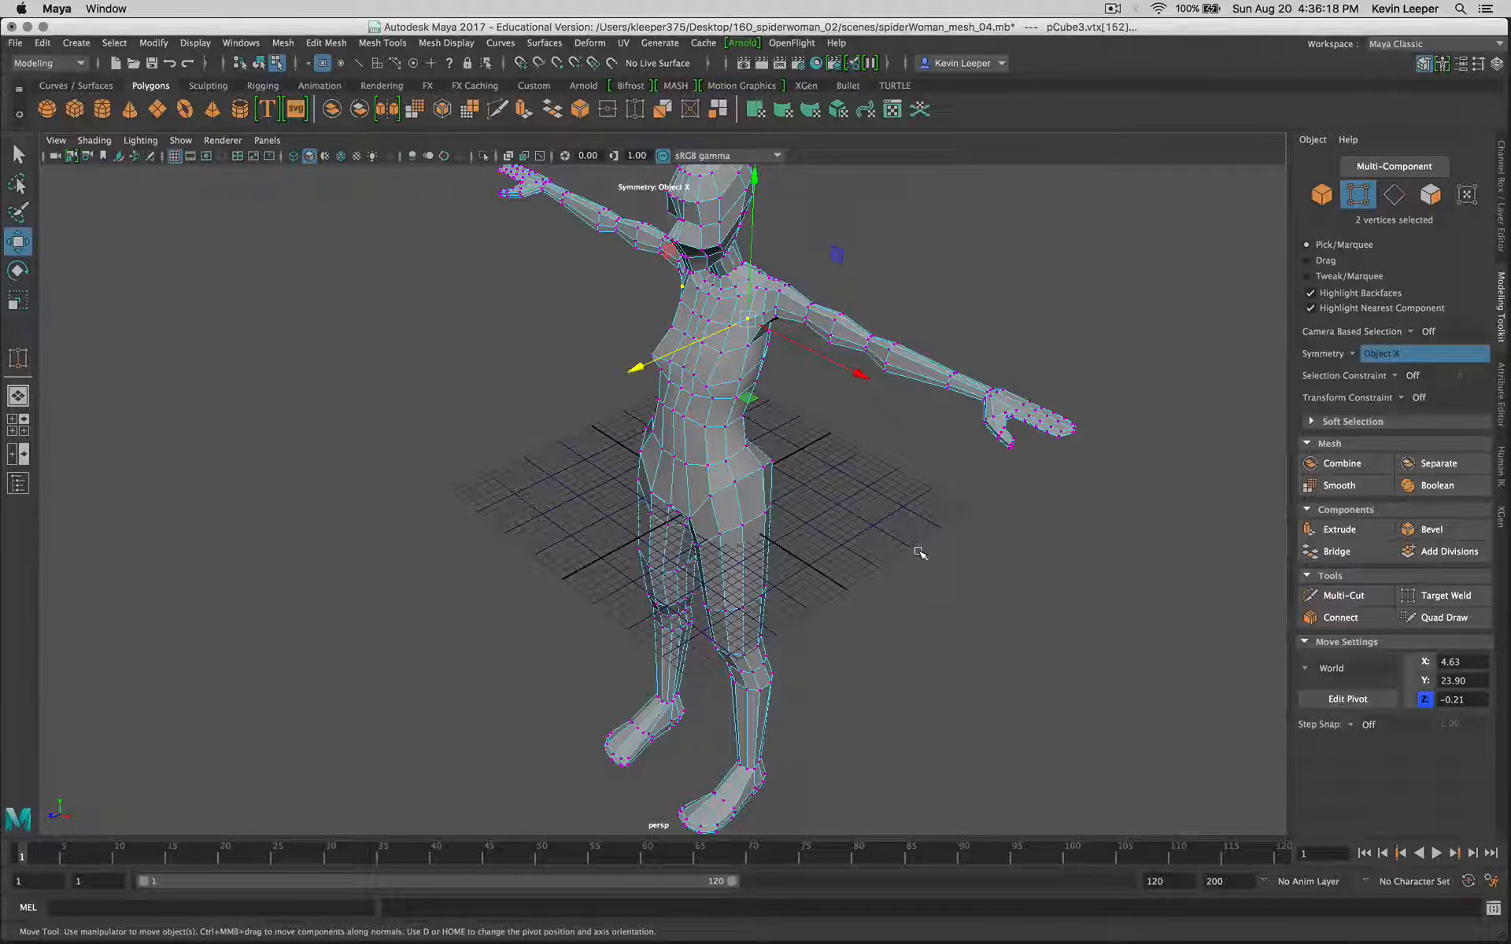
Step: Deselect the vertices, turn on smooth mesh preview, and inspect the smoothed torso, armpits and arms from several angles
{"action": "left_click", "coordinate": [918, 554]}
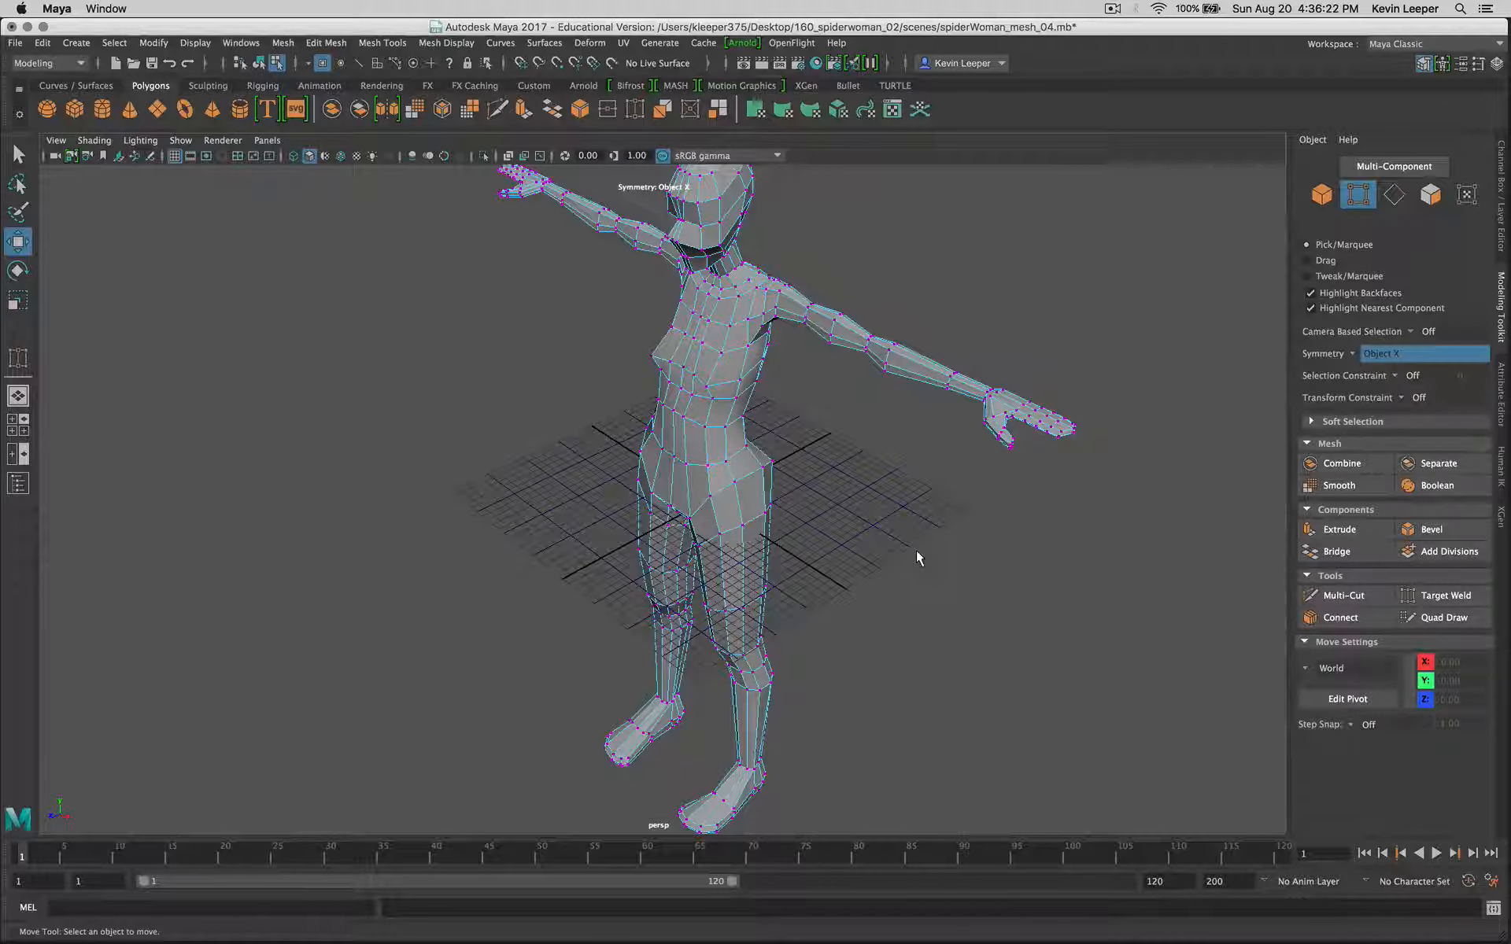
{"action": "key", "text": "3"}
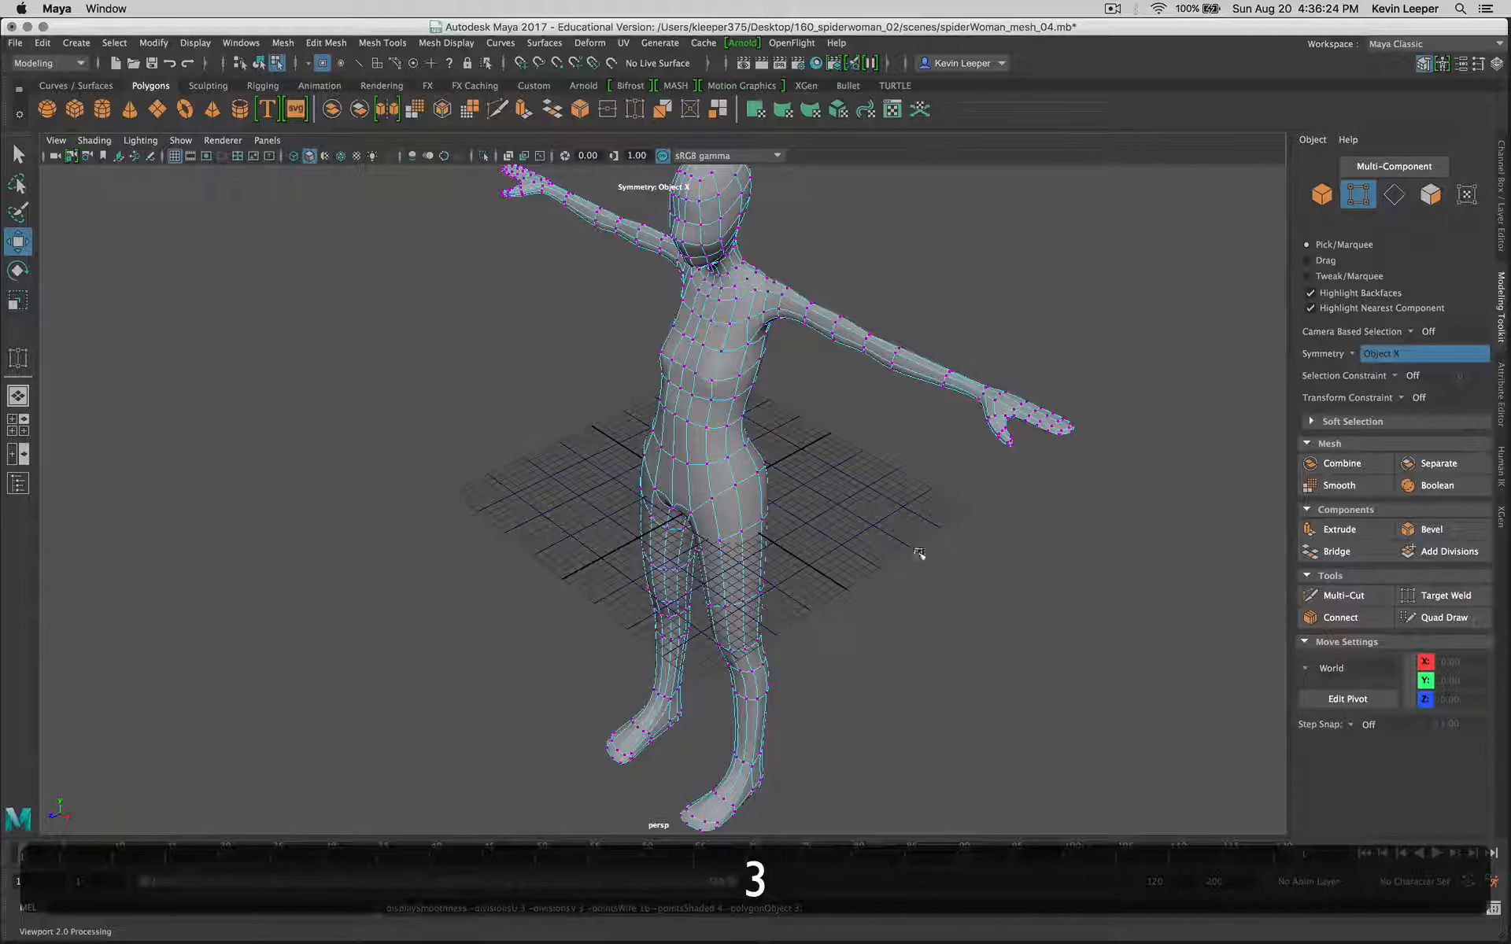
{"action": "left_click_drag", "start_coordinate": [918, 550], "coordinate": [1044, 515], "text": "alt"}
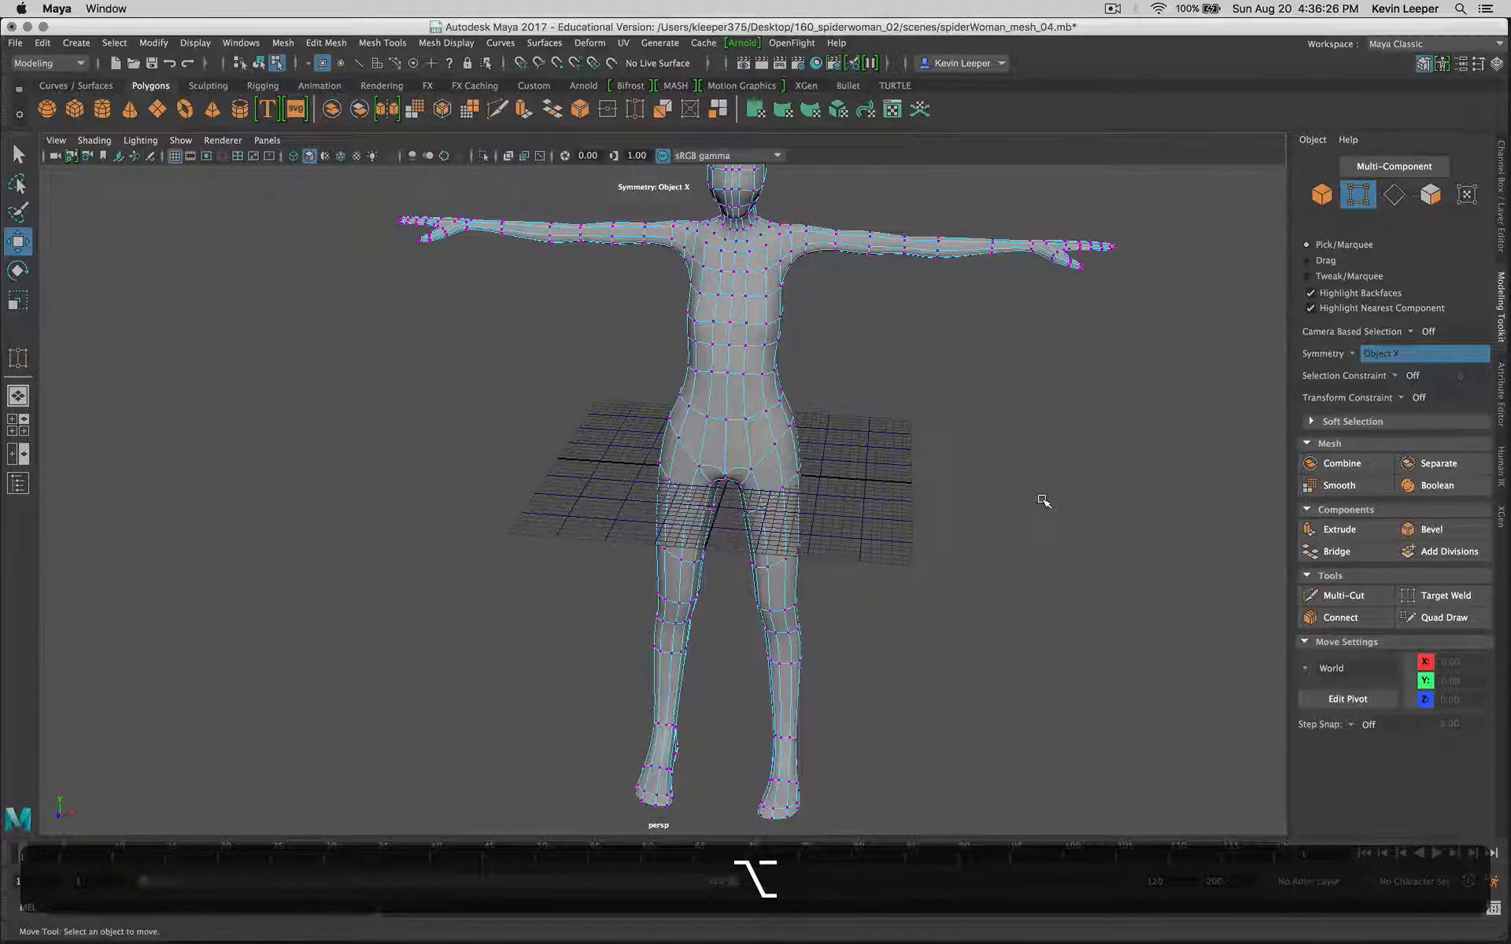
{"action": "left_click_drag", "start_coordinate": [1023, 576], "coordinate": [953, 555], "text": "alt"}
{"action": "scroll", "coordinate": [742, 570], "scroll_direction": "up", "scroll_amount": 8}
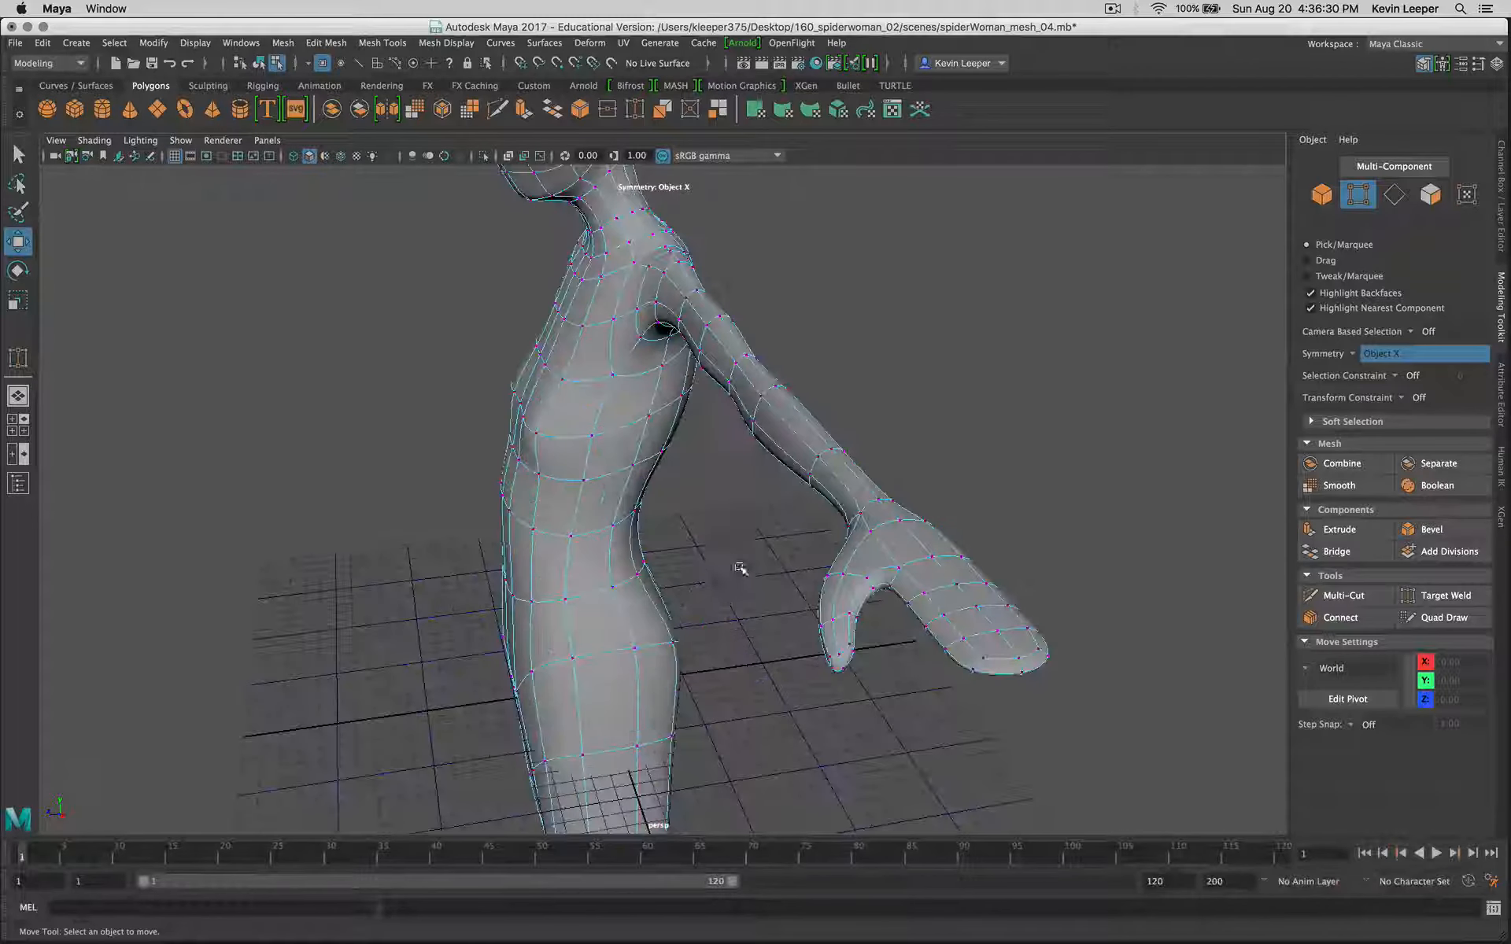
{"action": "left_click_drag", "start_coordinate": [803, 512], "coordinate": [893, 513], "text": "alt"}
Step: Try to move the symmetrical vertex pair under the upper arms along Z to about -1.39, and undo that move
{"action": "left_click", "coordinate": [997, 345]}
{"action": "left_click_drag", "start_coordinate": [1039, 425], "coordinate": [985, 485], "text": "alt"}
{"action": "key", "text": "super+z"}
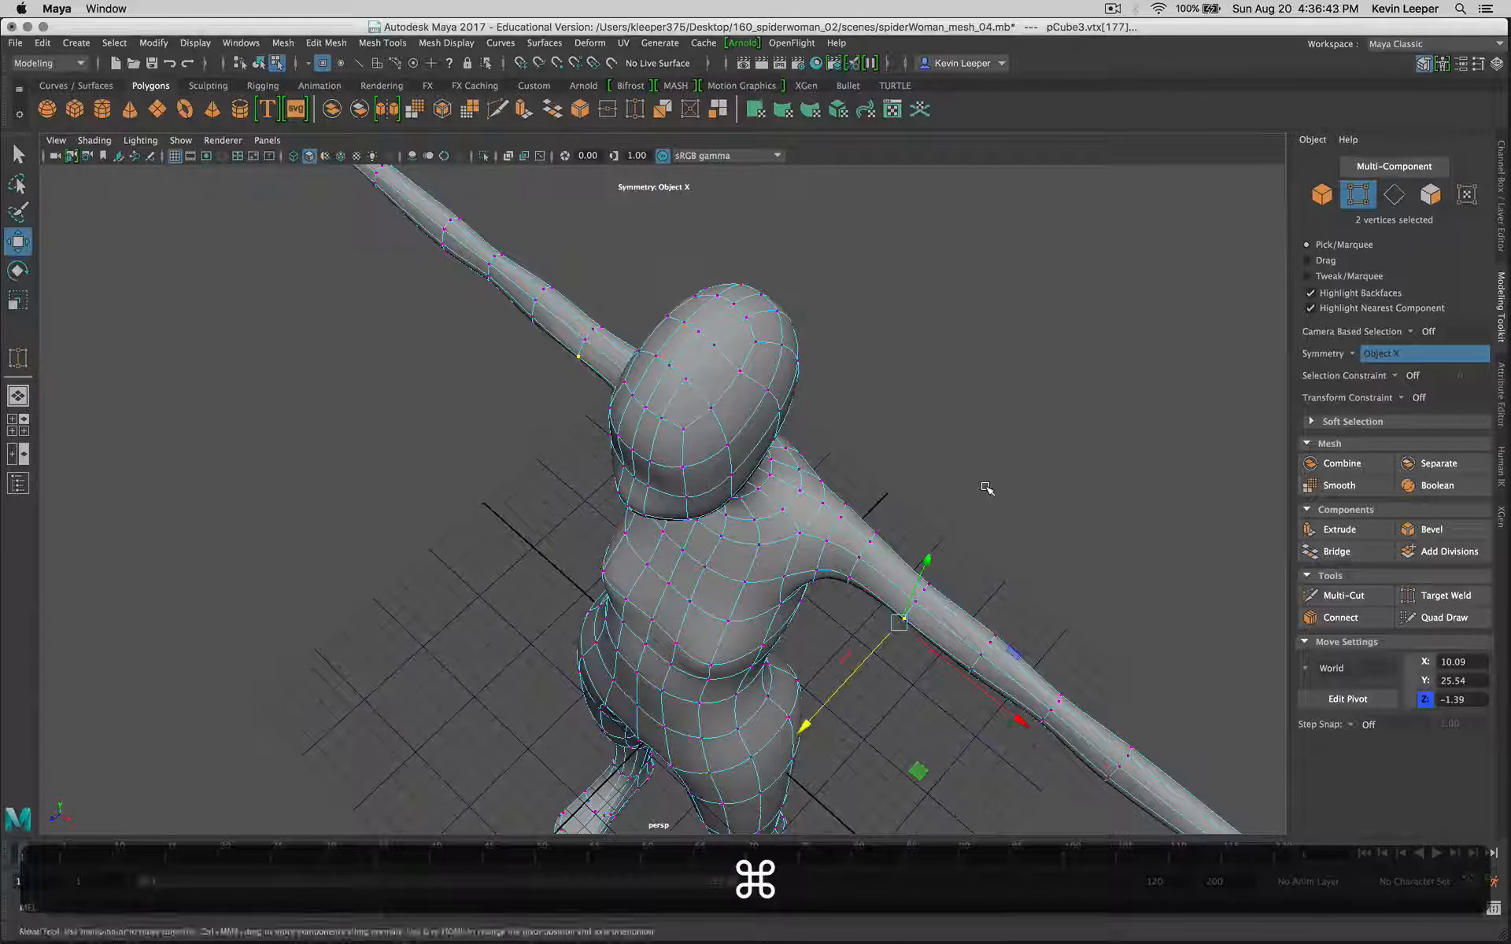
{"action": "left_click_drag", "start_coordinate": [941, 698], "coordinate": [1002, 530], "text": "alt"}
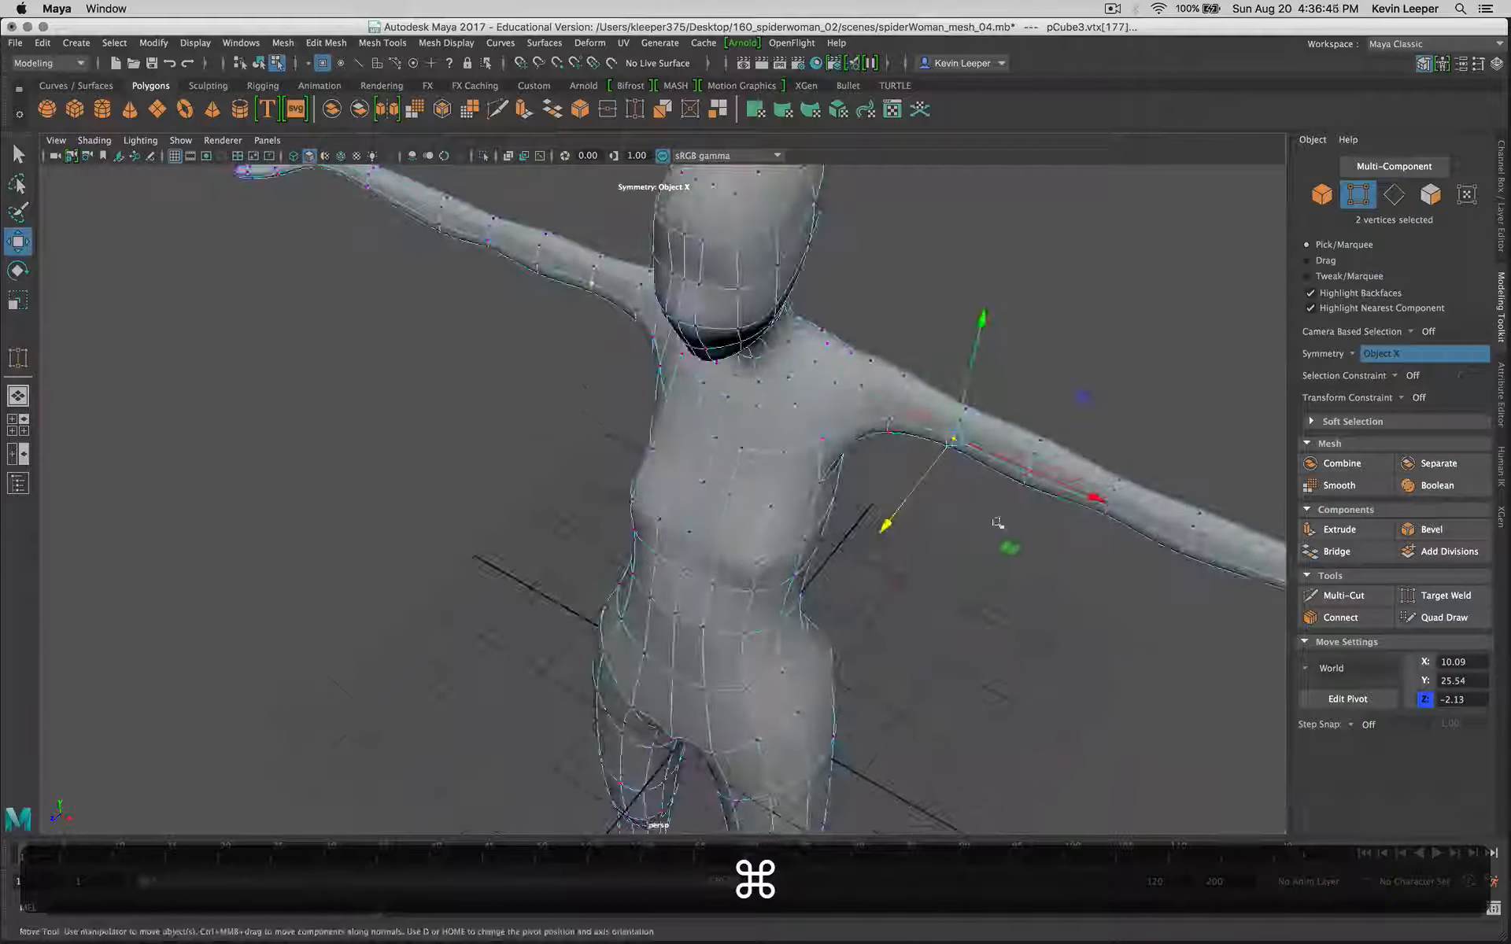
Step: Try to scale the symmetrical vertex loops around the middle of the upper arms along Z
{"action": "left_click_drag", "start_coordinate": [1010, 396], "coordinate": [973, 542]}
{"action": "key", "text": "super+r"}
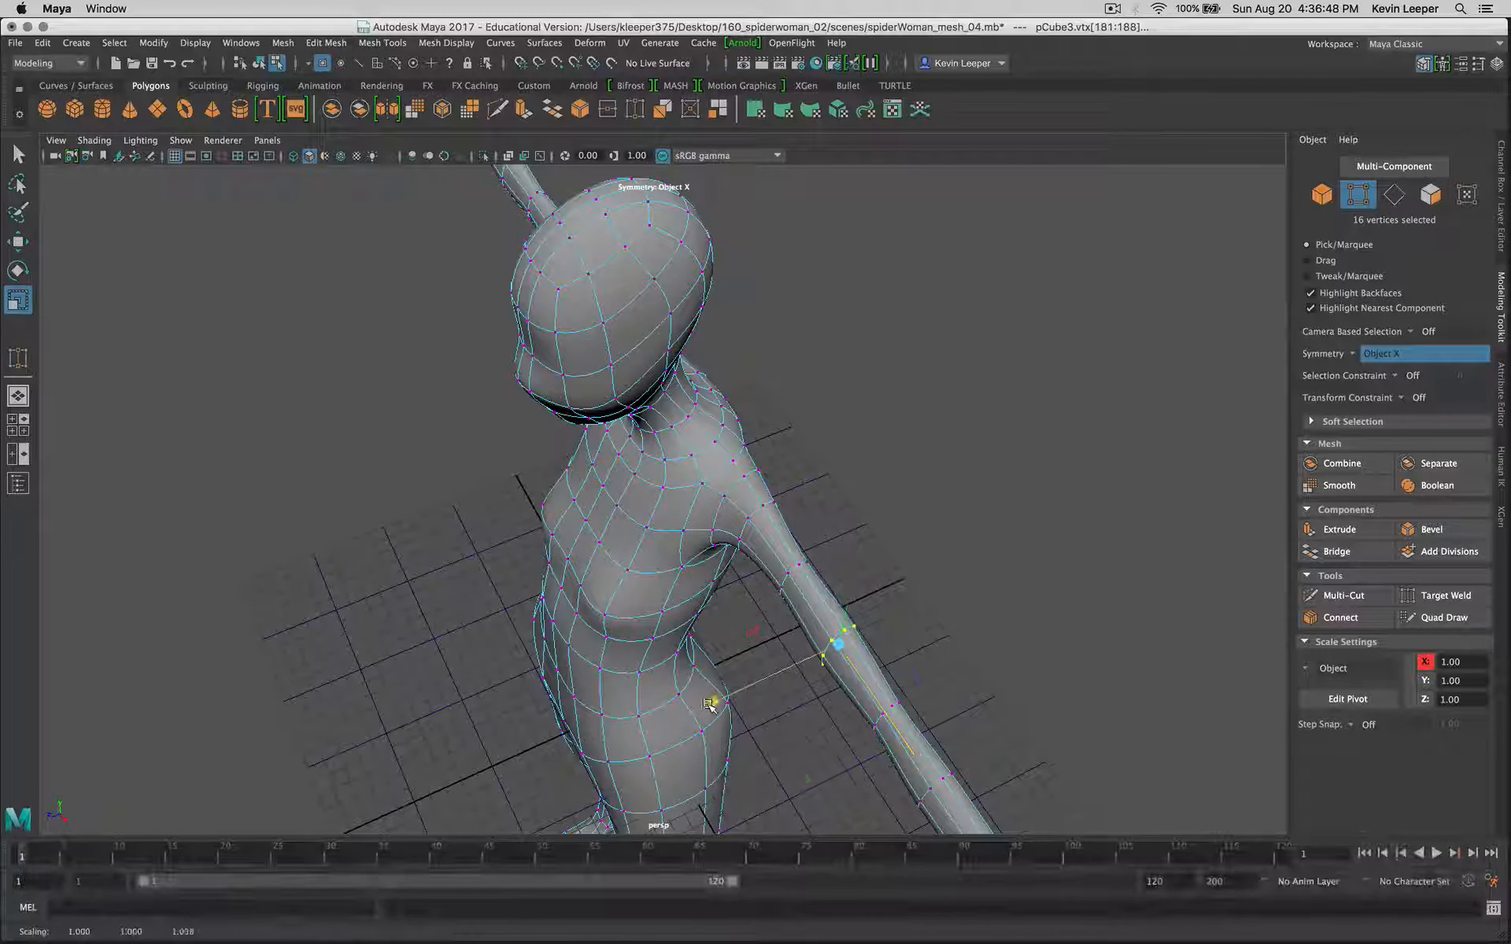
{"action": "left_click_drag", "start_coordinate": [713, 701], "coordinate": [645, 727]}
{"action": "left_click_drag", "start_coordinate": [795, 693], "coordinate": [844, 689], "text": "alt"}
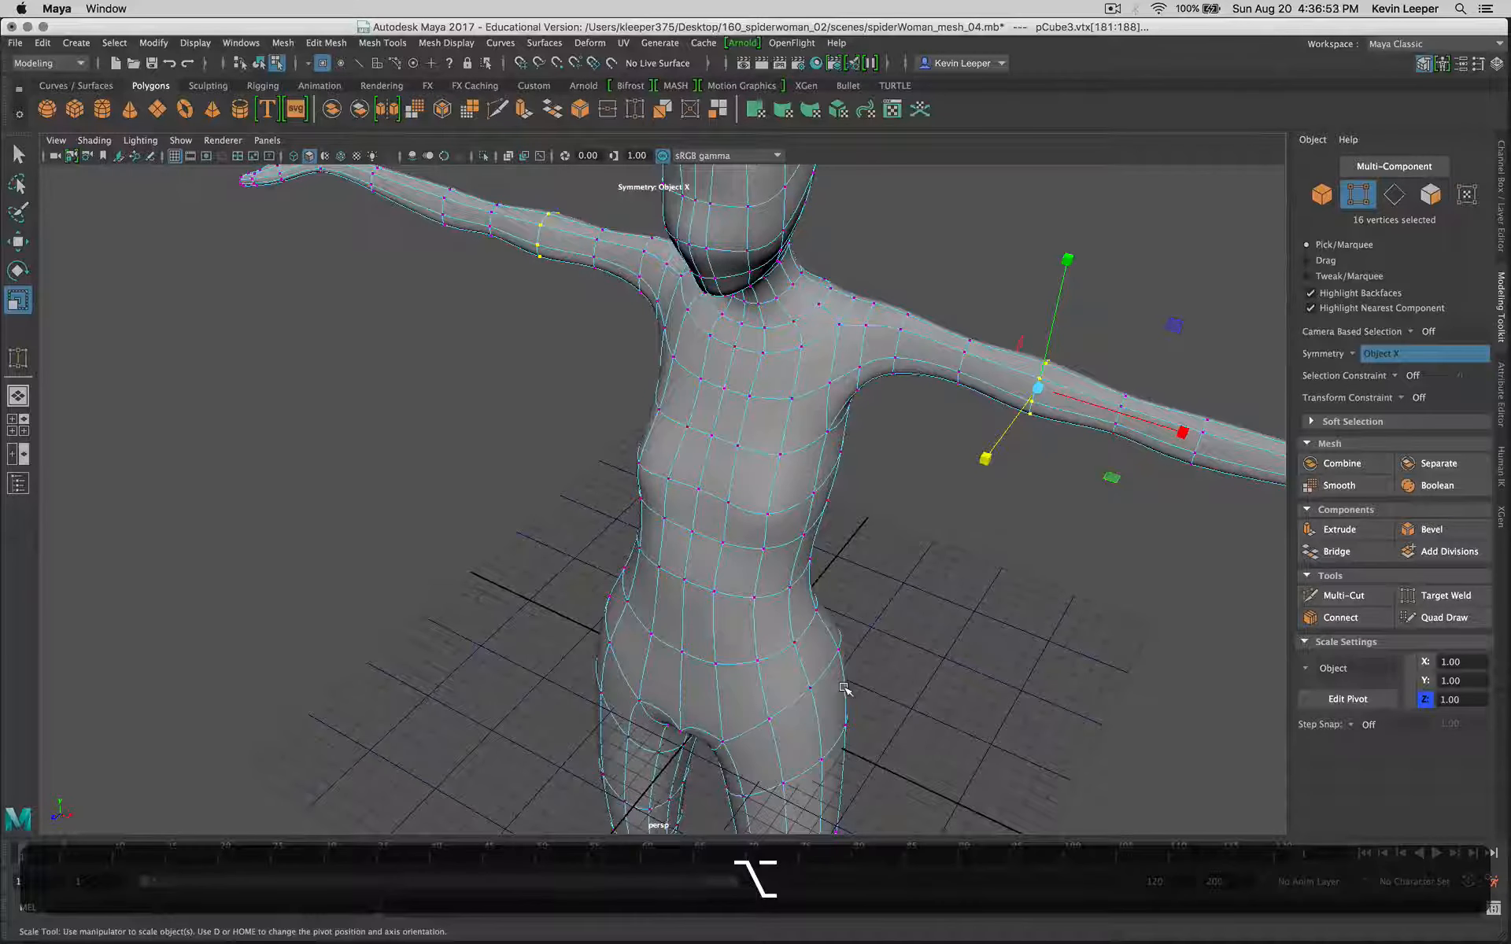
Step: Return the mesh to unsmoothed display and undo the upper-arm loop scaling and its selection
{"action": "key", "text": "1"}
{"action": "left_click_drag", "start_coordinate": [918, 640], "coordinate": [998, 494], "text": "alt"}
{"action": "middle_click_drag", "start_coordinate": [998, 494], "coordinate": [815, 684], "text": "alt"}
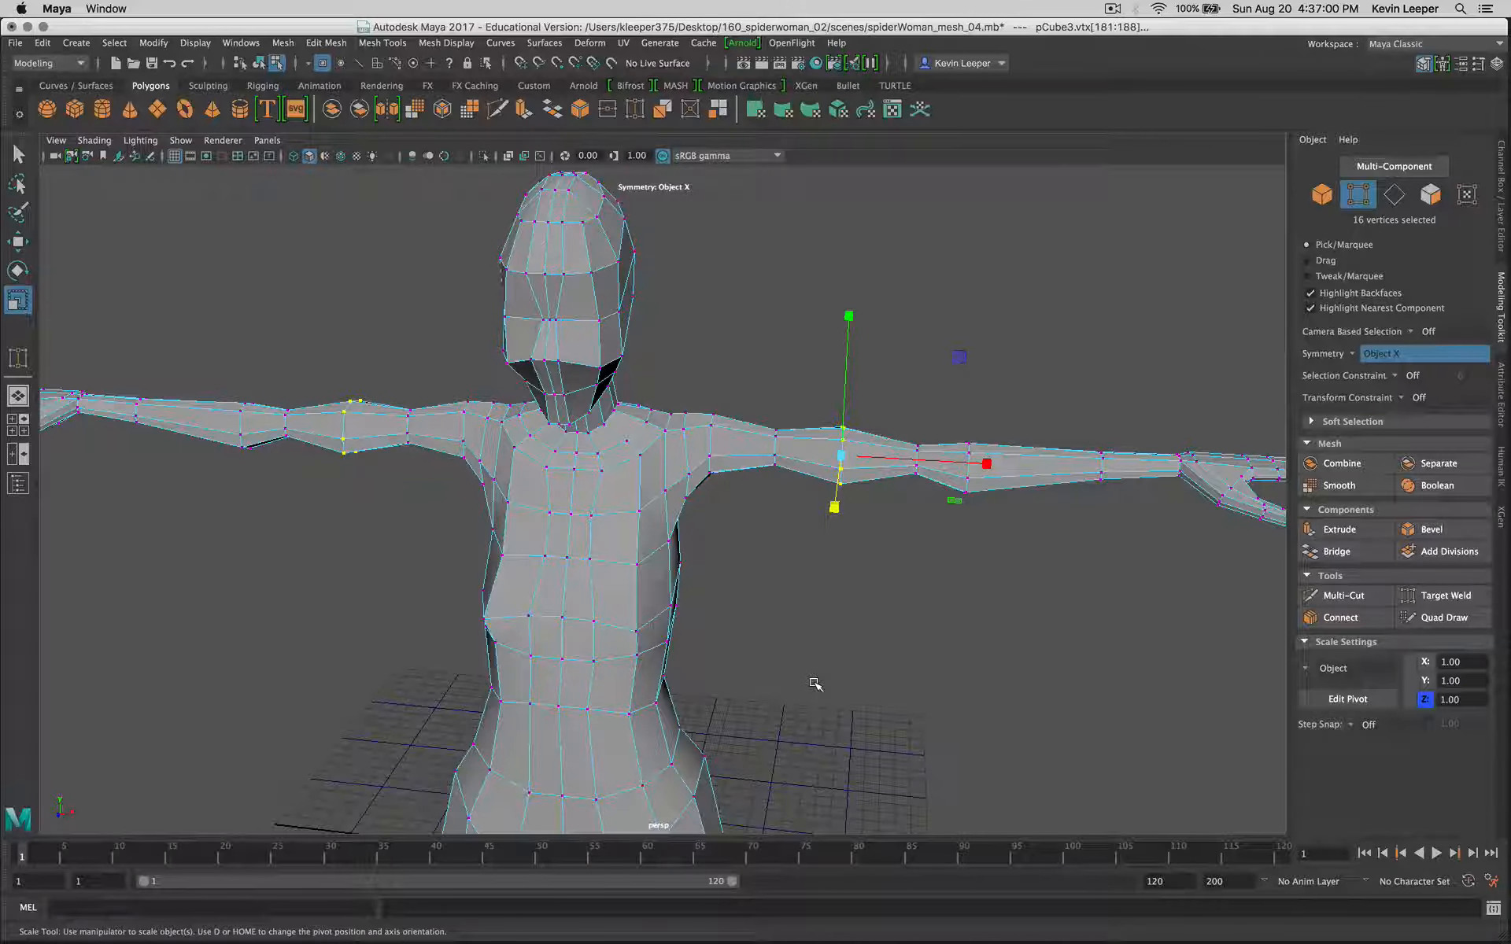
{"action": "key", "text": "z"}
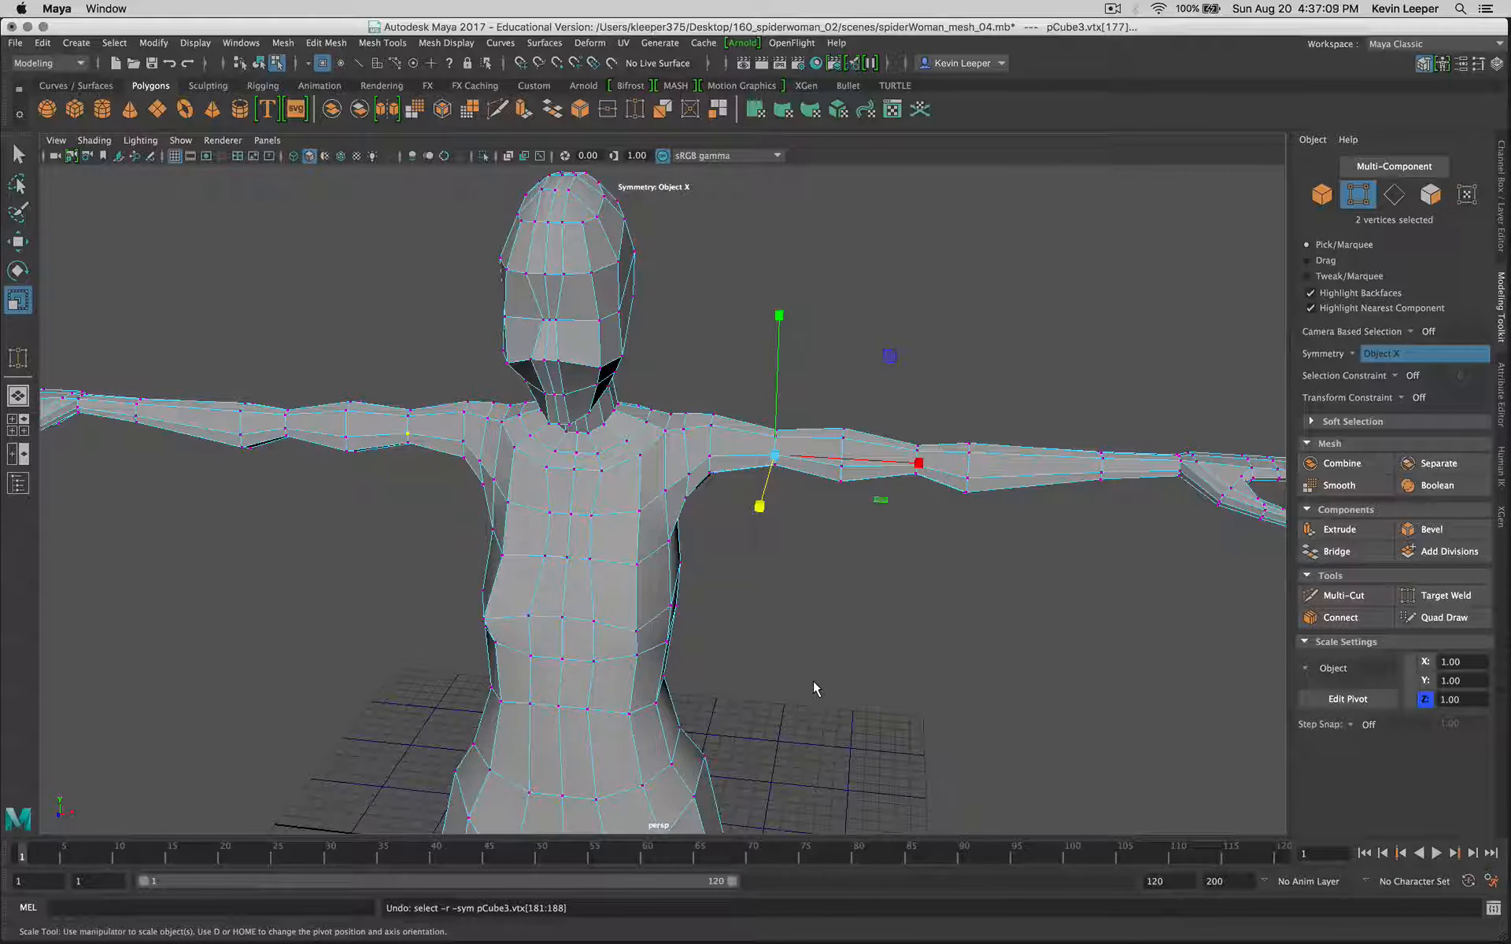
Step: Examine the unsmoothed waist, hips, knees and feet from the side, back and front, ending on the whole figure
{"action": "left_click_drag", "start_coordinate": [813, 681], "coordinate": [1130, 447], "text": "alt"}
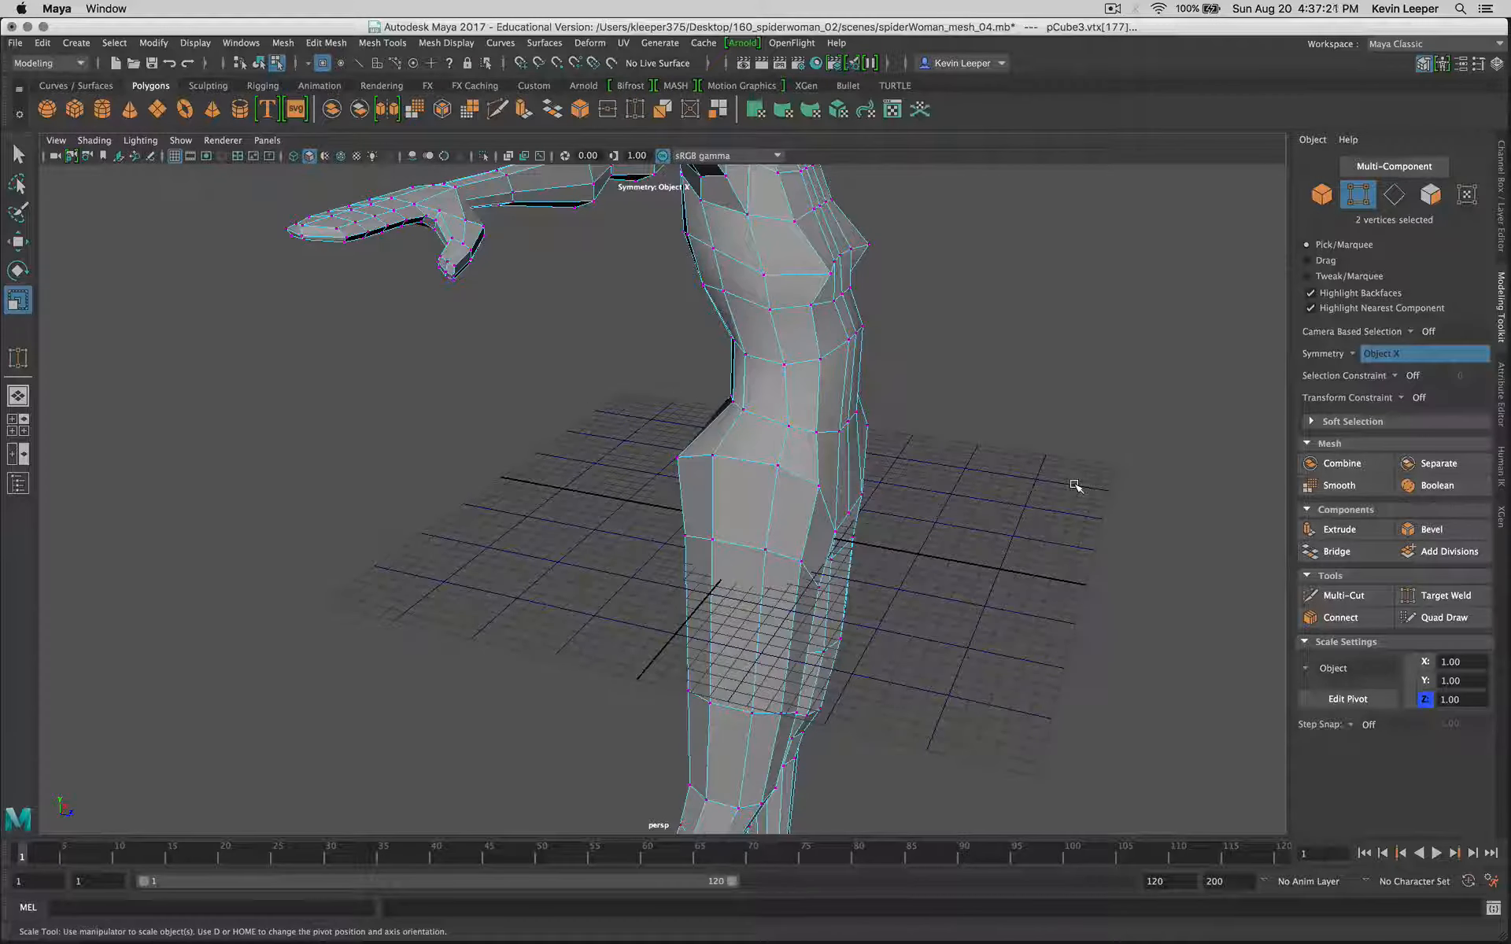
{"action": "left_click_drag", "start_coordinate": [1072, 499], "coordinate": [533, 441], "text": "alt"}
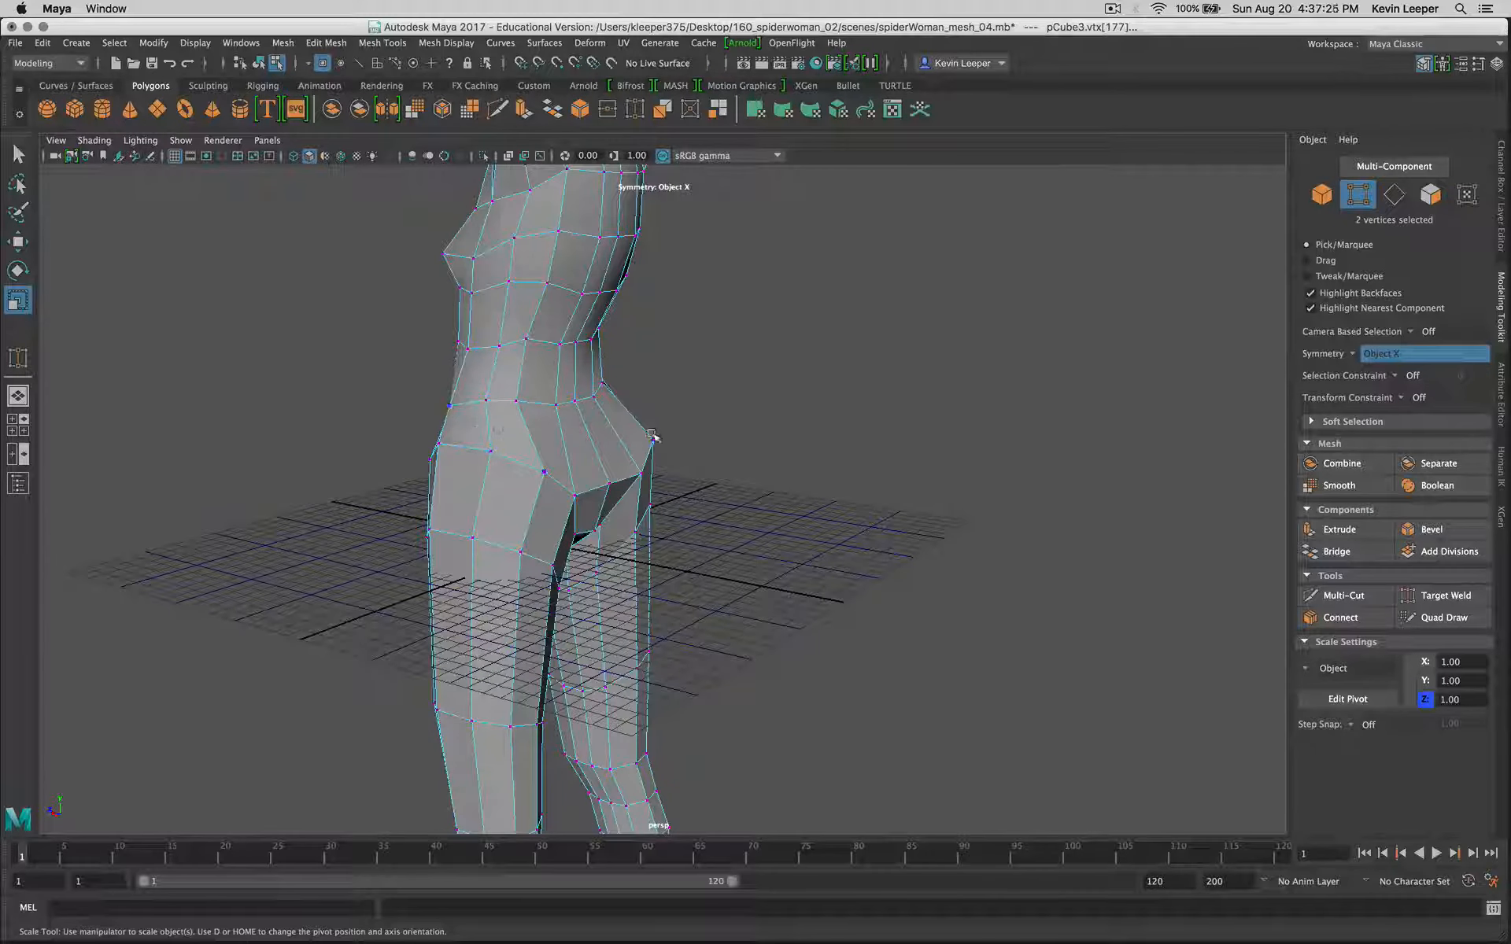
{"action": "middle_click_drag", "start_coordinate": [699, 640], "coordinate": [819, 239], "text": "alt"}
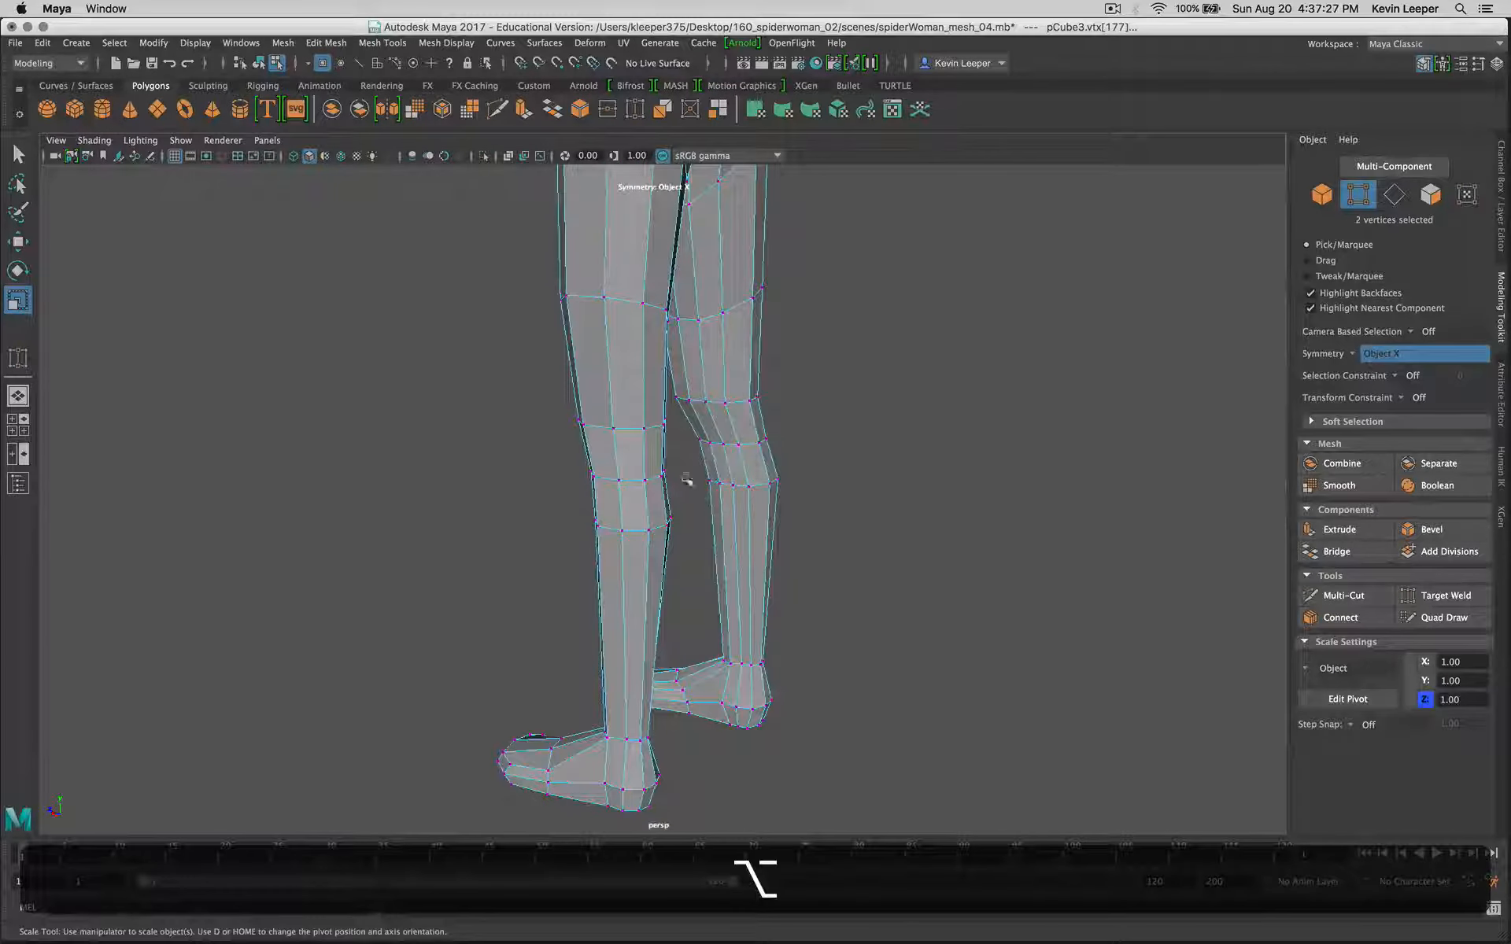
{"action": "left_click_drag", "start_coordinate": [681, 528], "coordinate": [904, 543], "text": "alt"}
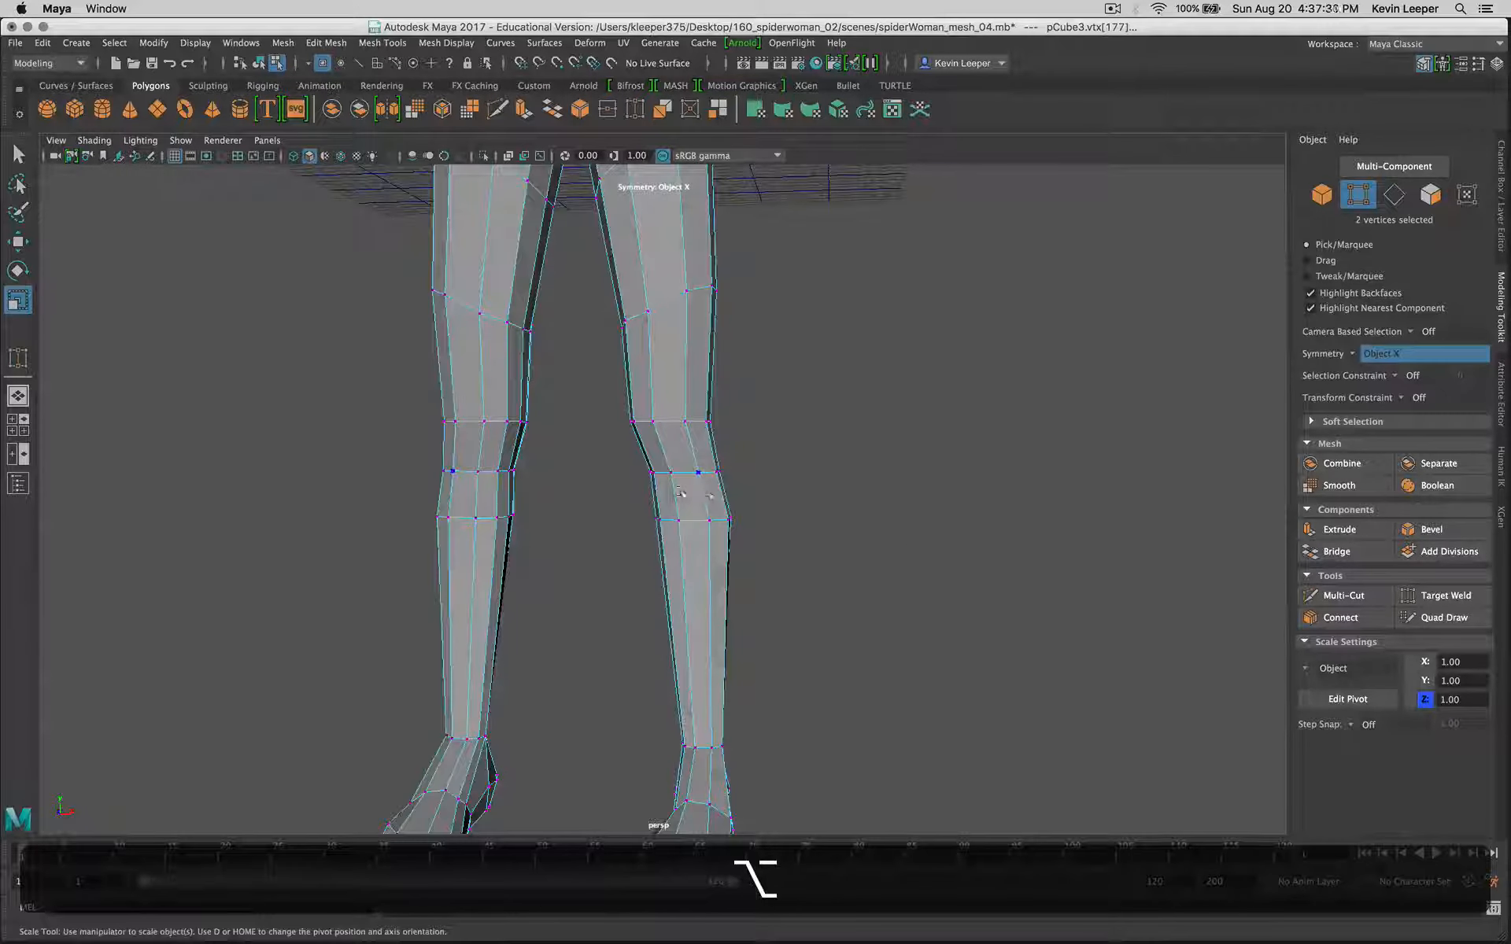
{"action": "left_click", "coordinate": [671, 387]}
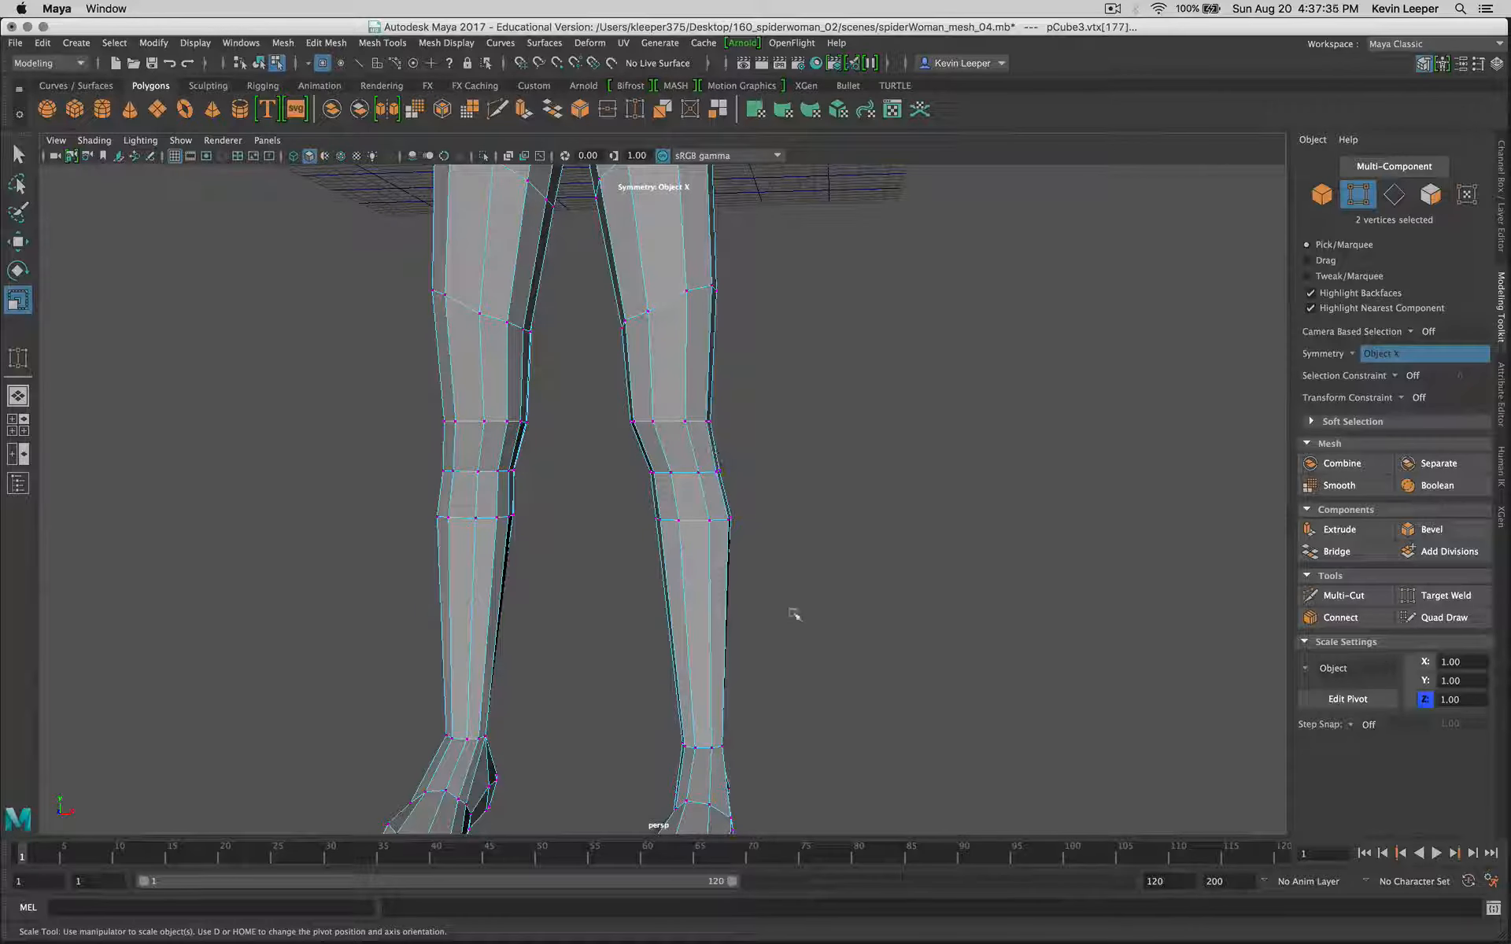
{"action": "left_click_drag", "start_coordinate": [910, 711], "coordinate": [756, 762], "text": "alt"}
{"action": "scroll", "coordinate": [757, 639], "scroll_direction": "down", "scroll_amount": 6}
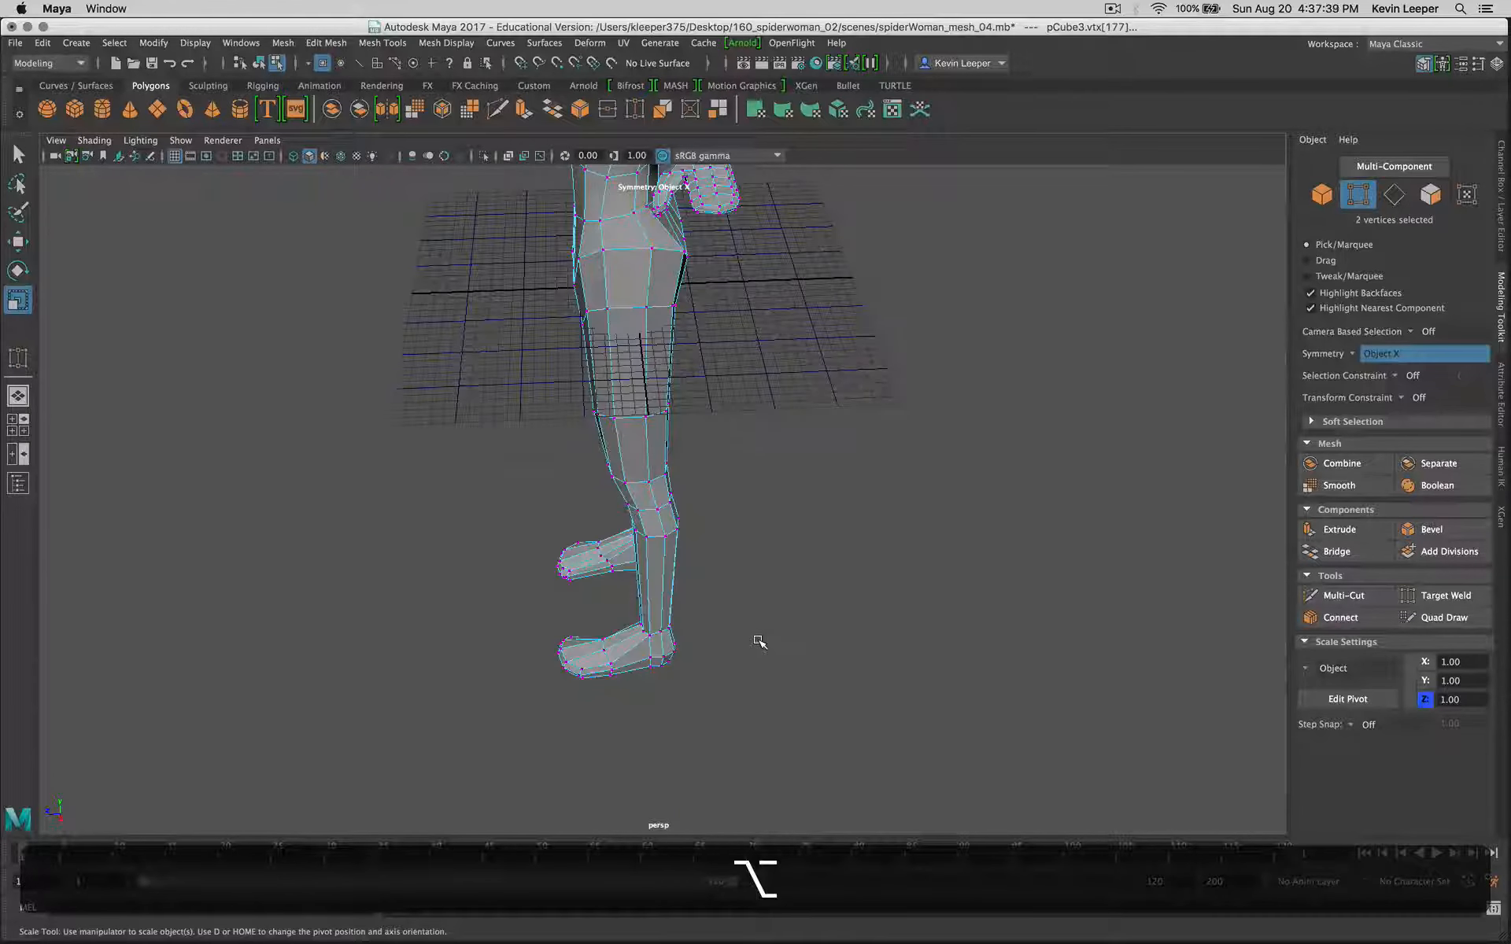
{"action": "left_click_drag", "start_coordinate": [743, 602], "coordinate": [833, 574], "text": "alt"}
{"action": "middle_click_drag", "start_coordinate": [819, 475], "coordinate": [911, 633], "text": "alt"}
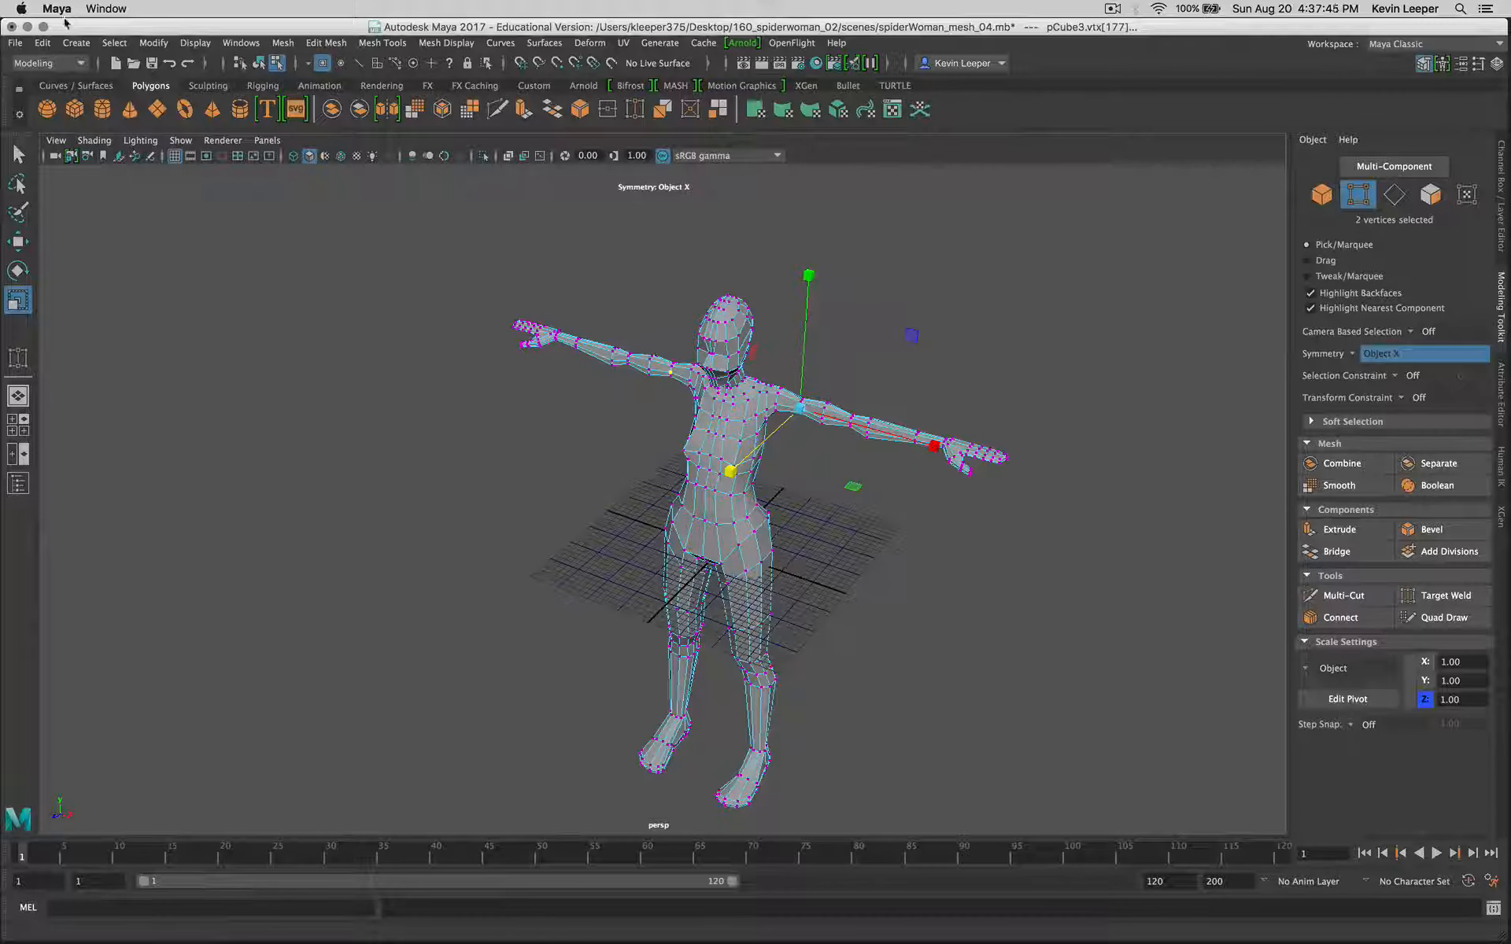
Step: Save the scene under the new name spiderWoman_mesh_05.mb in the scenes folder
{"action": "left_click", "coordinate": [6, 41]}
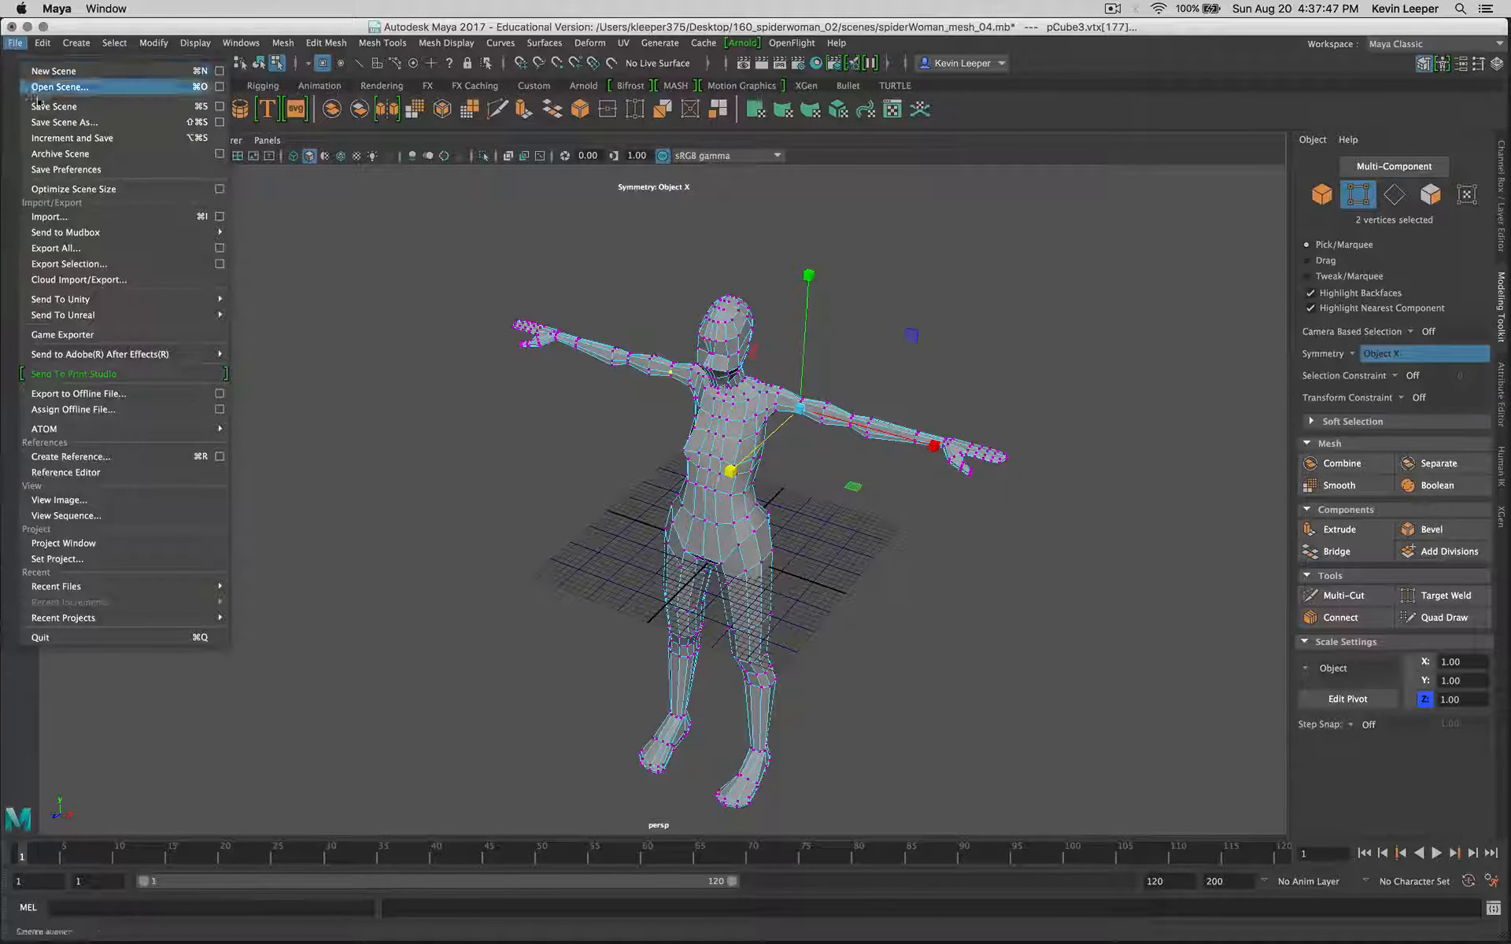
{"action": "left_click", "coordinate": [53, 129]}
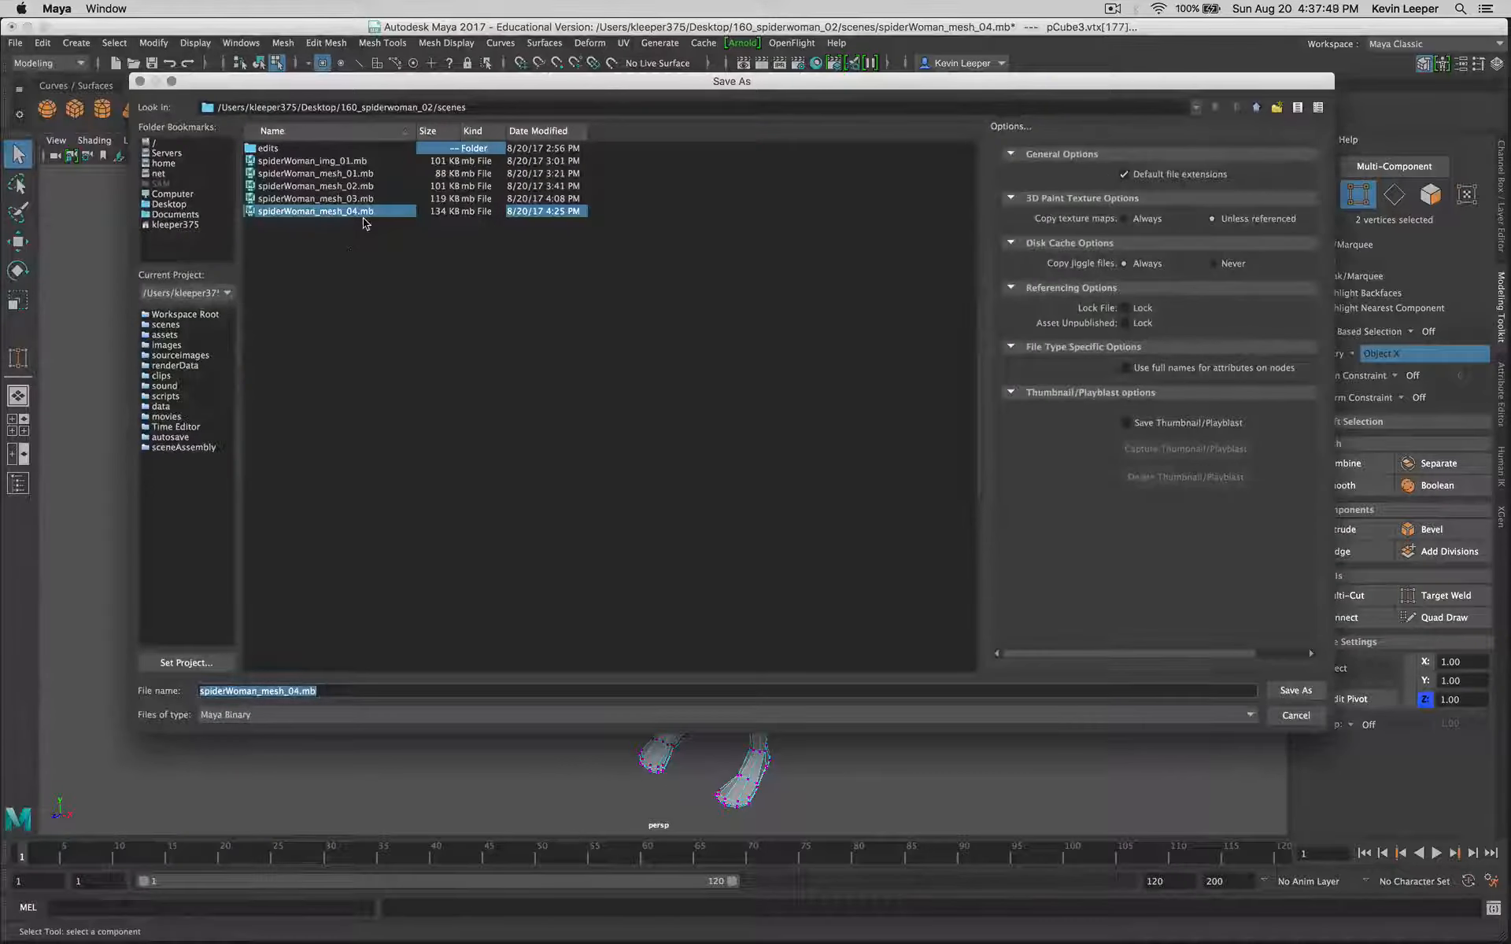
{"action": "left_click", "coordinate": [295, 693]}
{"action": "key", "text": "BackSpace"}
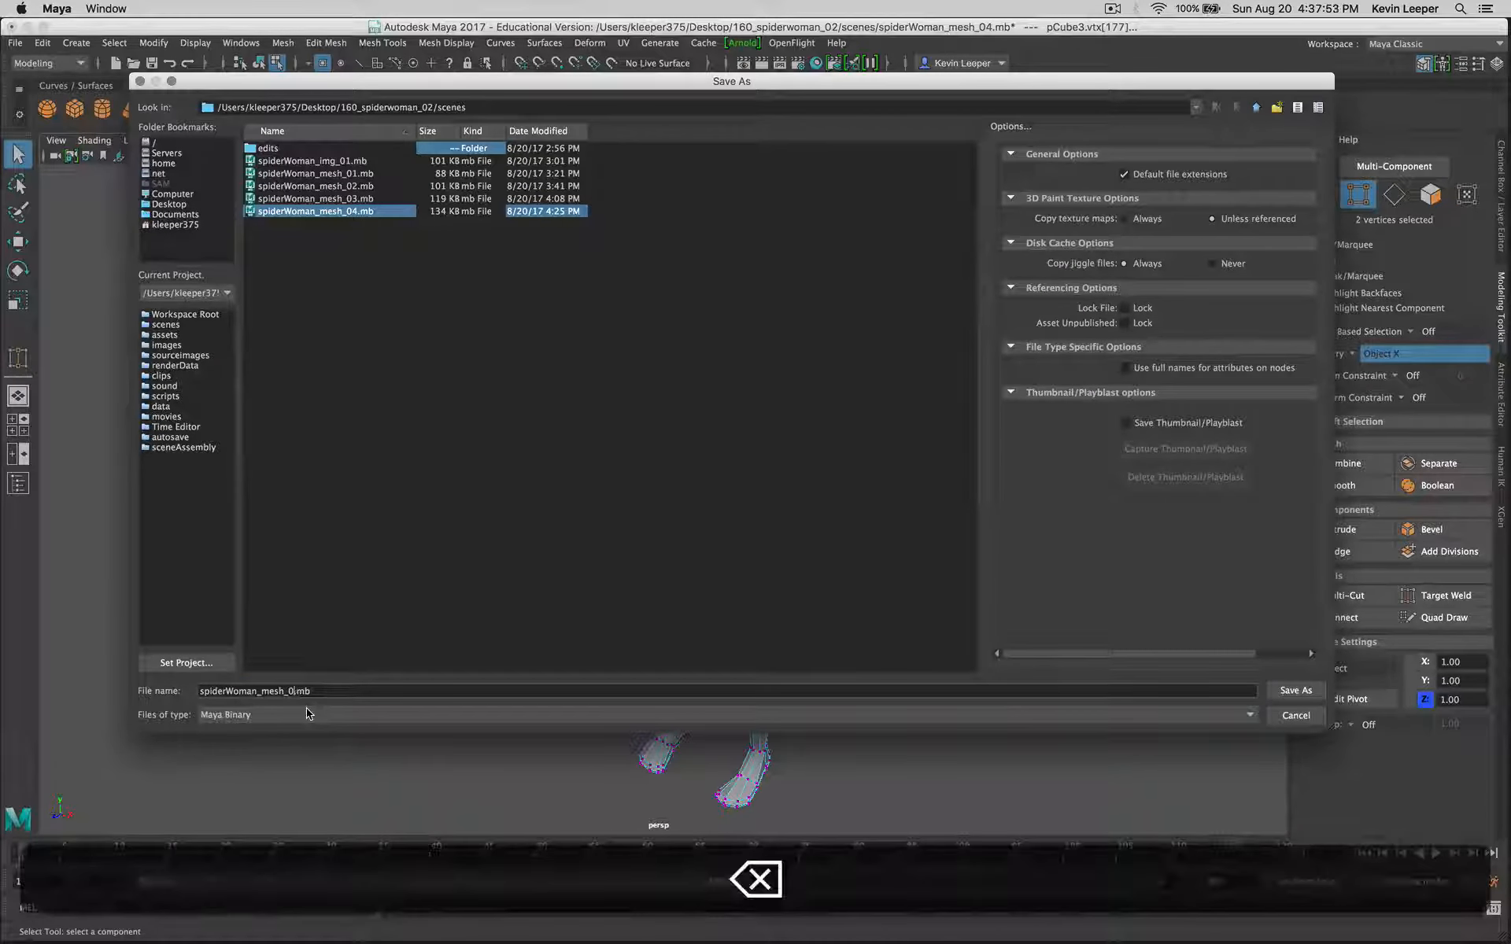
{"action": "type", "text": "5"}
{"action": "key", "text": "Return"}
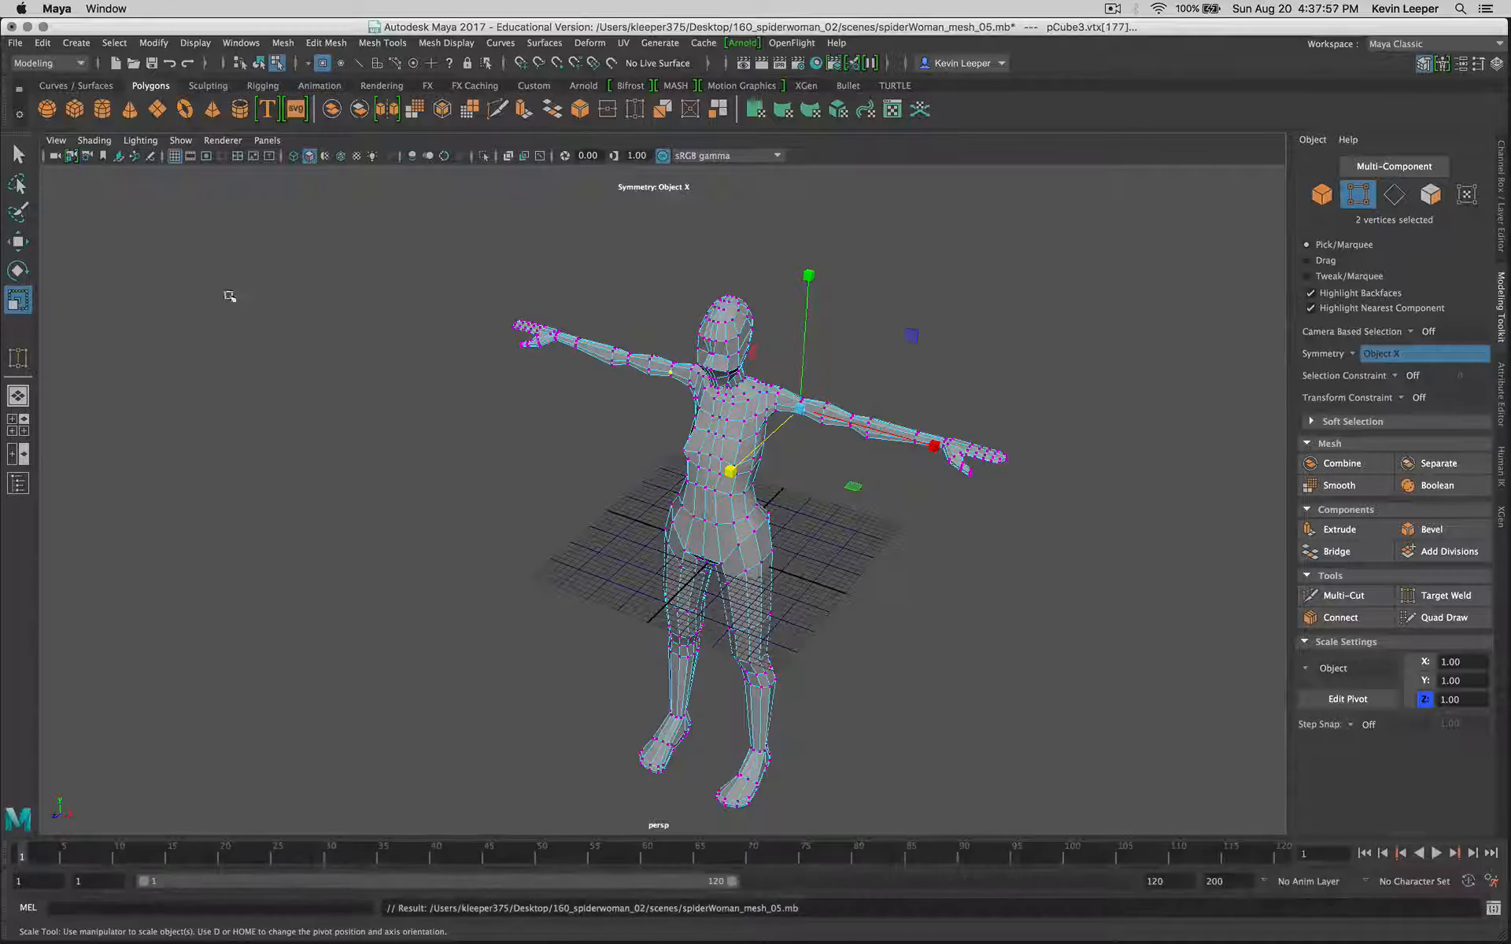
Step: Switch from vertex to object selection with the whole character mesh selected
{"action": "left_click", "coordinate": [262, 63]}
{"action": "left_click_drag", "start_coordinate": [984, 653], "coordinate": [1001, 681], "text": "alt"}
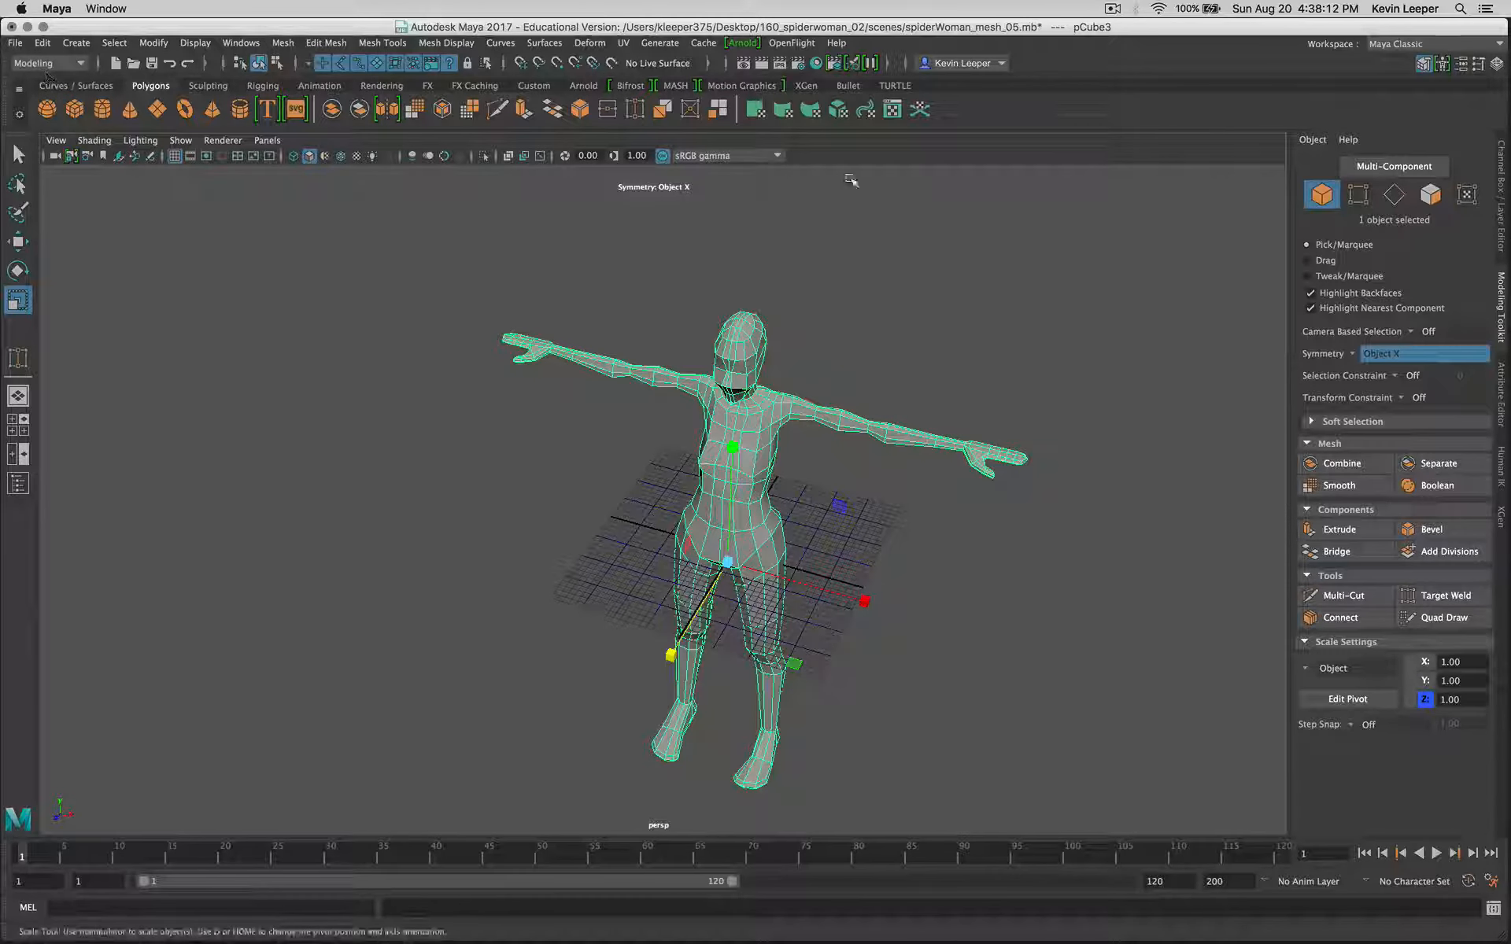
{"action": "left_click", "coordinate": [1112, 9]}
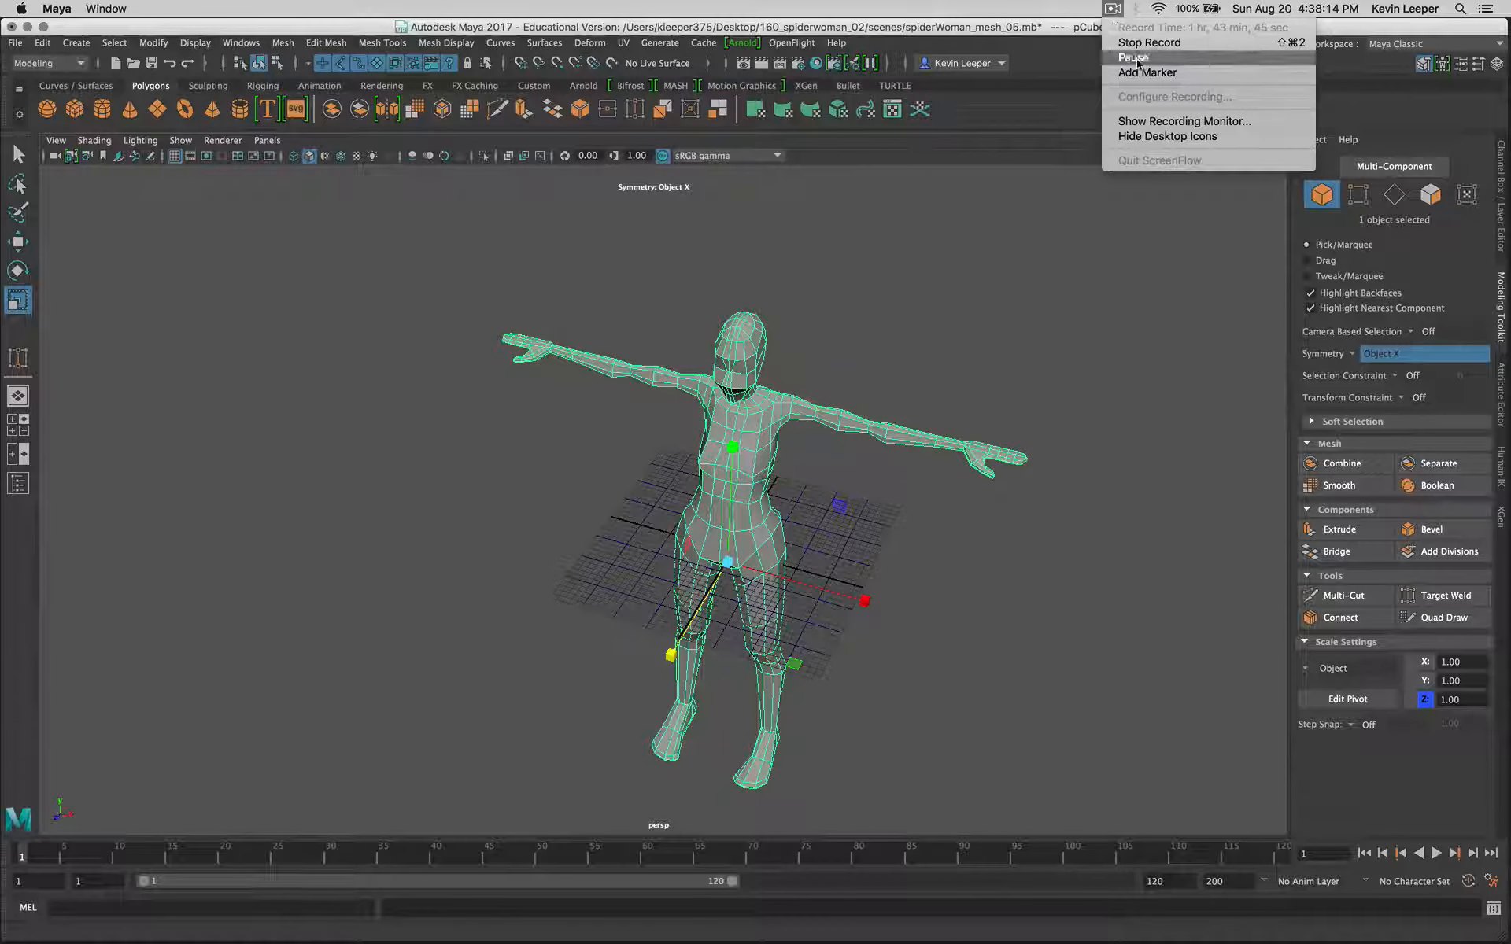